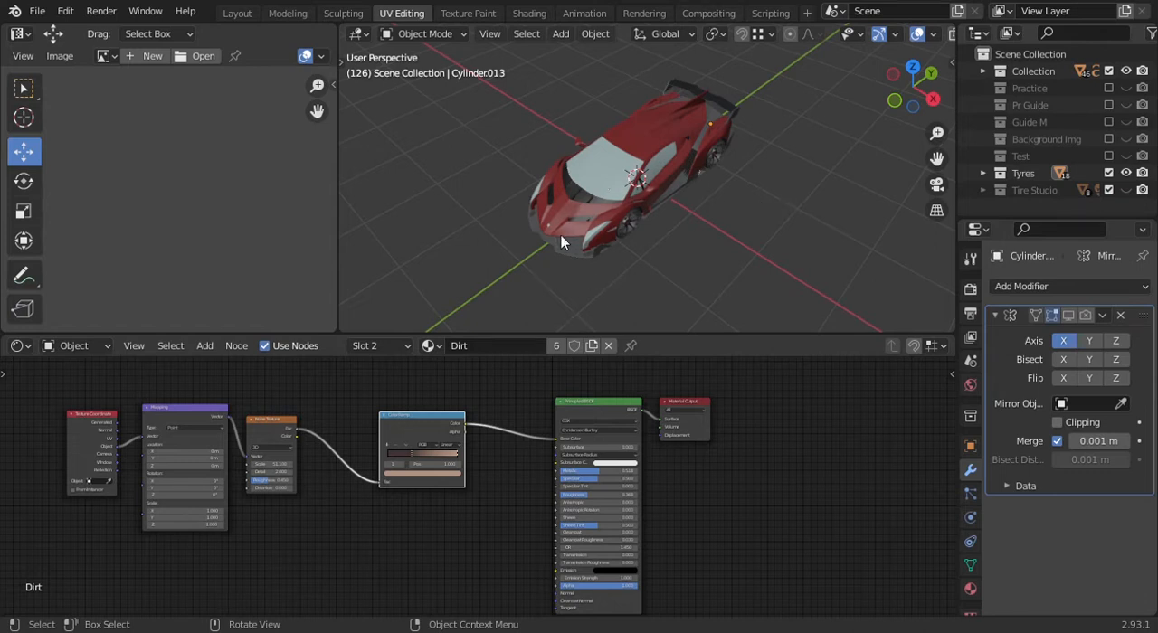
- Adjust the area borders to make the UV editor area slightly wider
drag(589, 343, 592, 424)
middle_drag(593, 320, 692, 273)
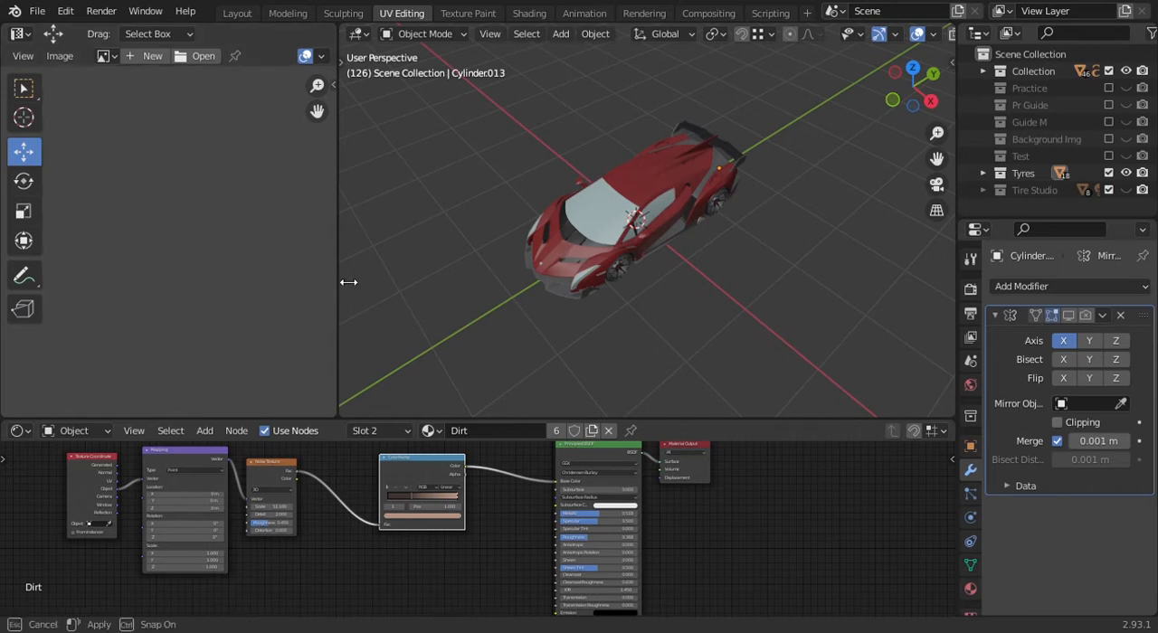
drag(339, 288, 377, 316)
drag(355, 422, 365, 351)
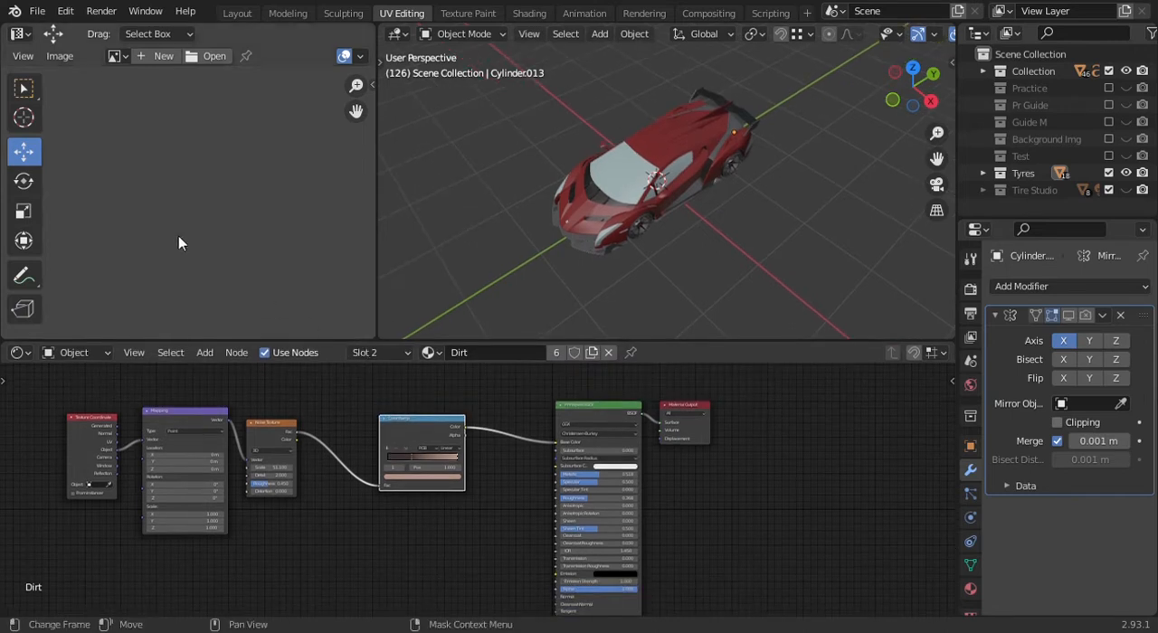
- Hide the UV editor's toolbar and change that area to a 3D Viewport showing the whole car
key(t)
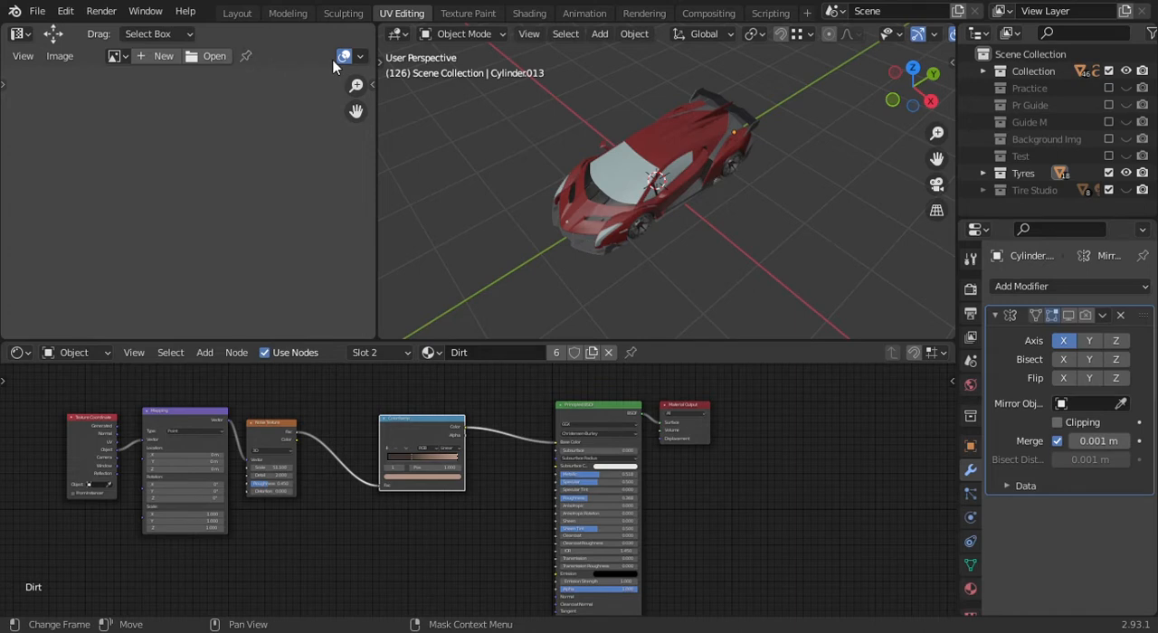
click(31, 33)
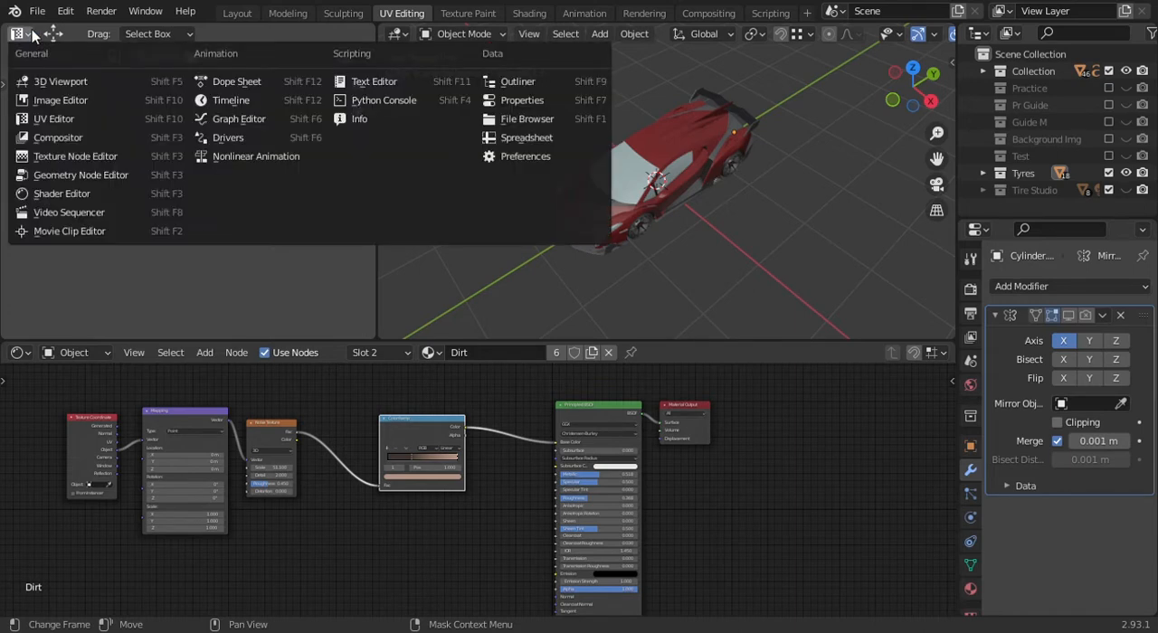
click(60, 81)
scroll(229, 193, down, 3)
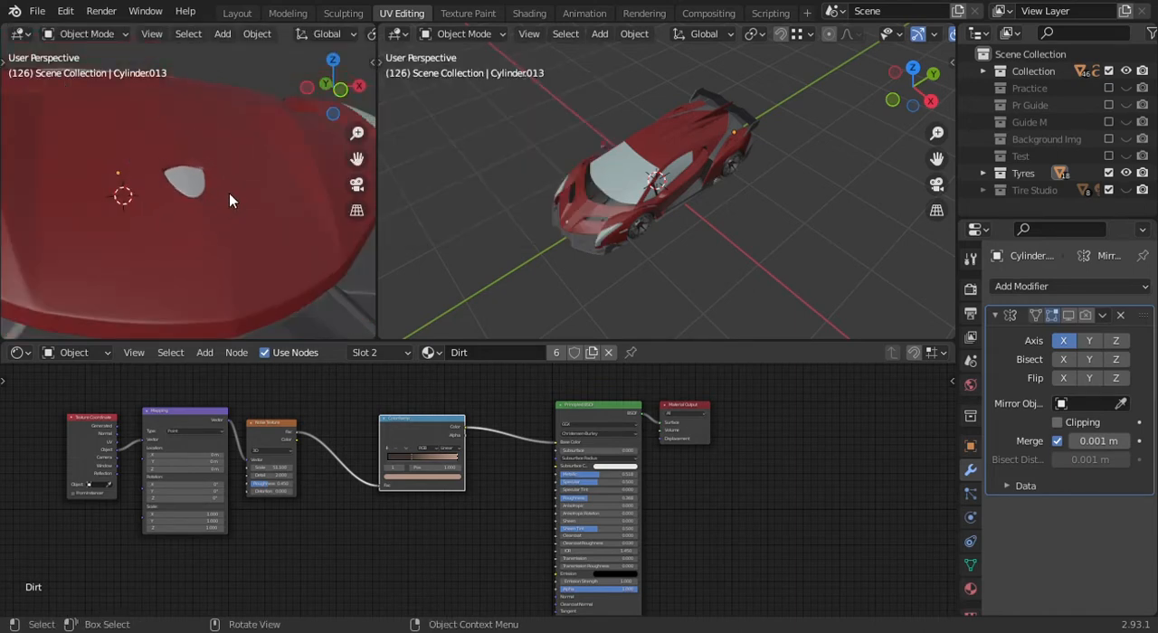
scroll(245, 185, down, 6)
scroll(225, 240, up, 1)
scroll(276, 35, down, 8)
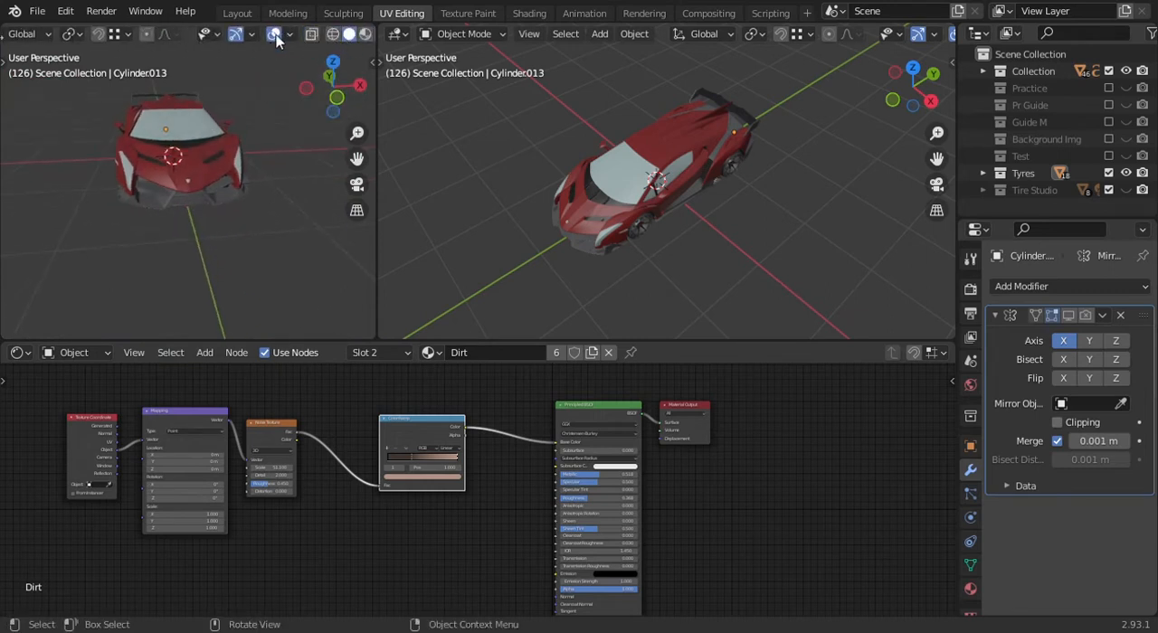
- Turn off the overlays and gizmos in the new viewport and frame the front of the car
click(274, 34)
scroll(256, 198, down, 3)
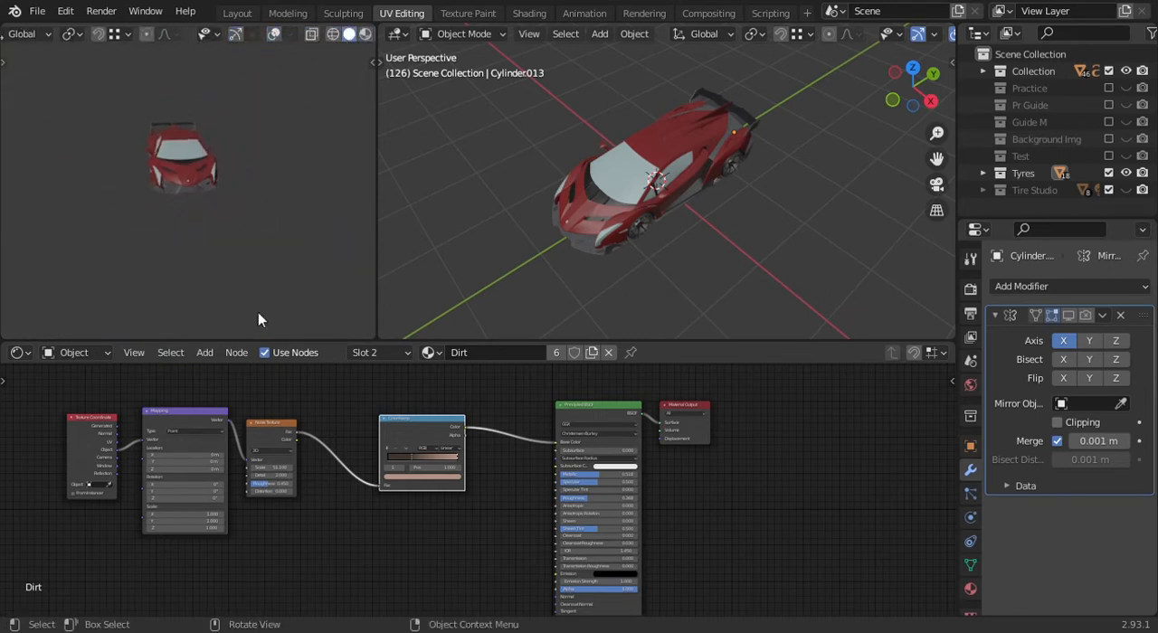
scroll(153, 156, up, 3)
shift+middle_drag(202, 141, 203, 180)
scroll(650, 214, up, 1)
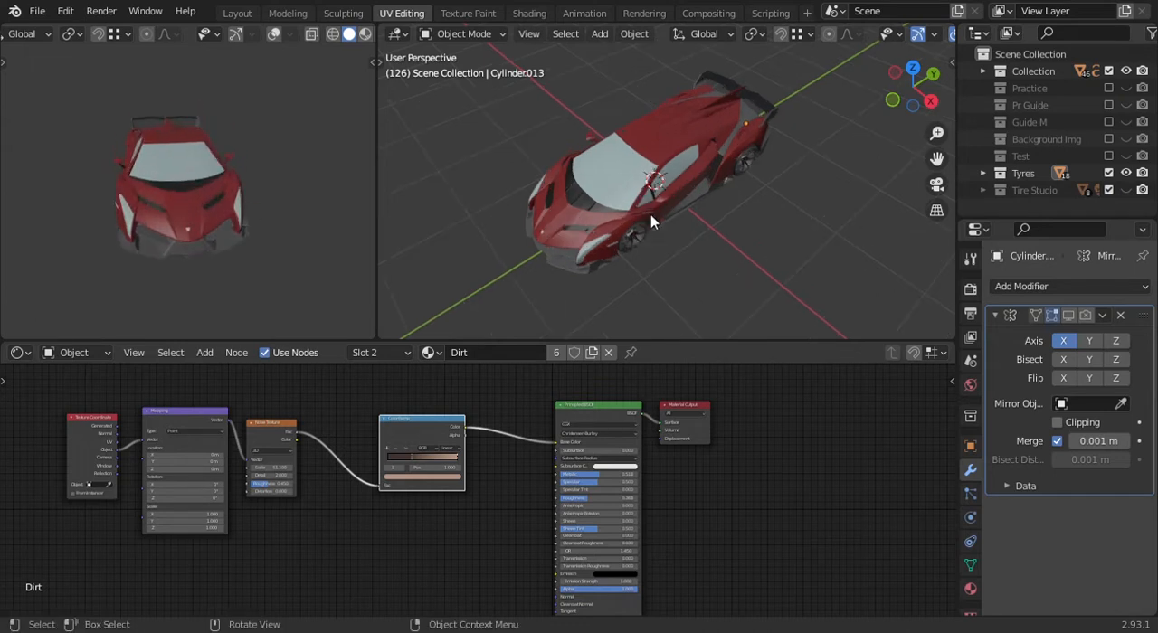
- Add a plane mesh beneath the car and scale it up to about 5 times its size
scroll(651, 215, down, 2)
middle_drag(651, 214, 738, 272)
scroll(701, 145, up, 3)
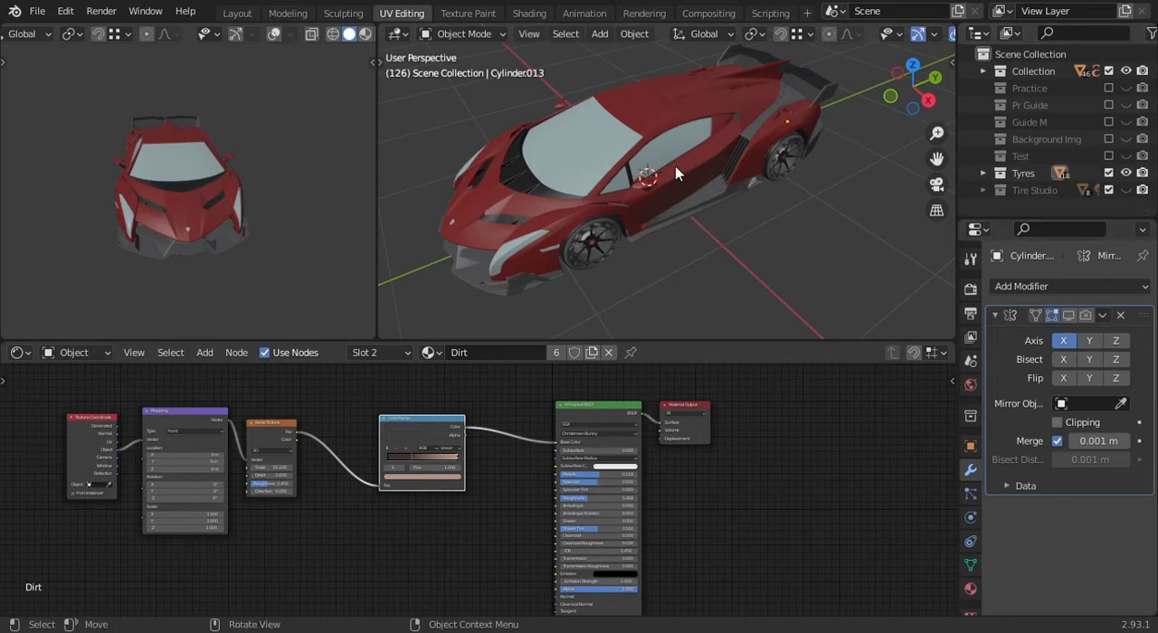
key(shift+a)
mouse_move(679, 212)
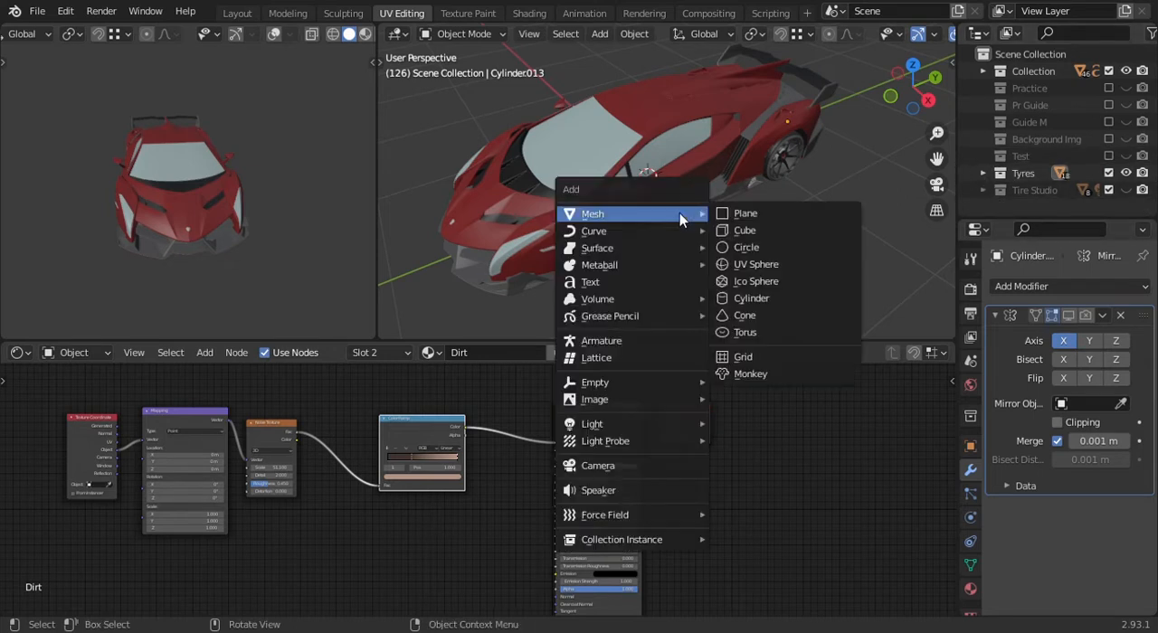
click(834, 216)
scroll(760, 164, down, 8)
middle_drag(750, 171, 788, 210)
key(s)
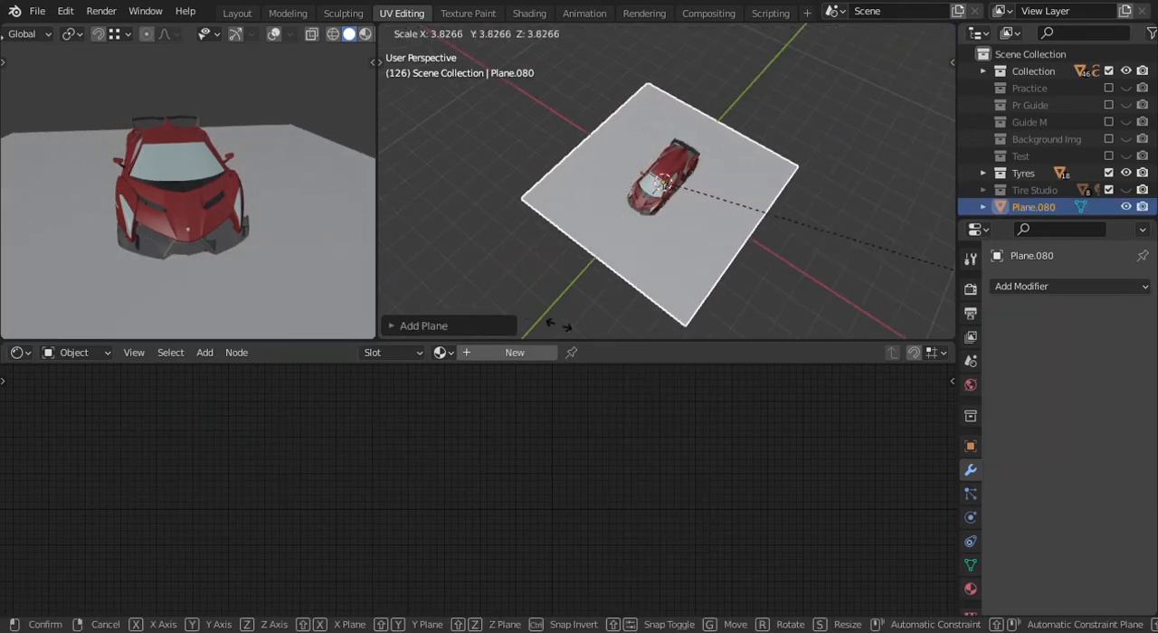
click(718, 57)
- Fine-tune the overall scale of the ground plane around the car
scroll(707, 181, down, 4)
mouse_move(710, 225)
middle_down()
mouse_move(691, 210)
mouse_move(701, 210)
middle_up()
scroll(735, 199, up, 4)
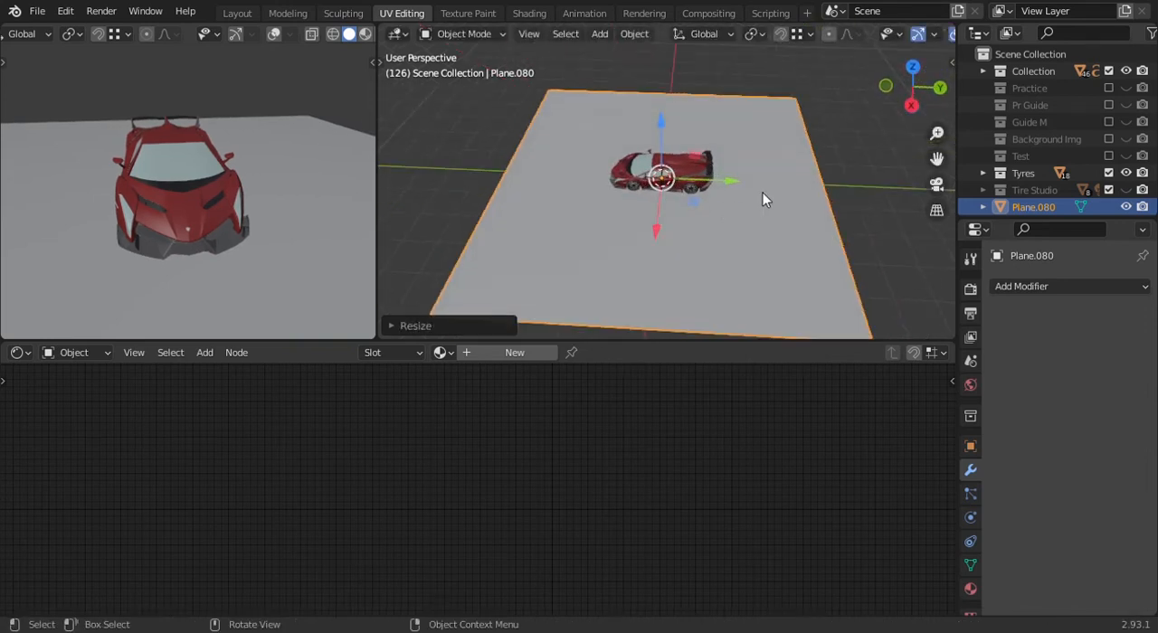
key(s)
click(804, 212)
scroll(786, 206, down, 2)
mouse_move(755, 196)
shift+middle_down()
mouse_move(699, 198)
mouse_move(721, 212)
mouse_move(736, 193)
shift+middle_up()
scroll(699, 198, up, 2)
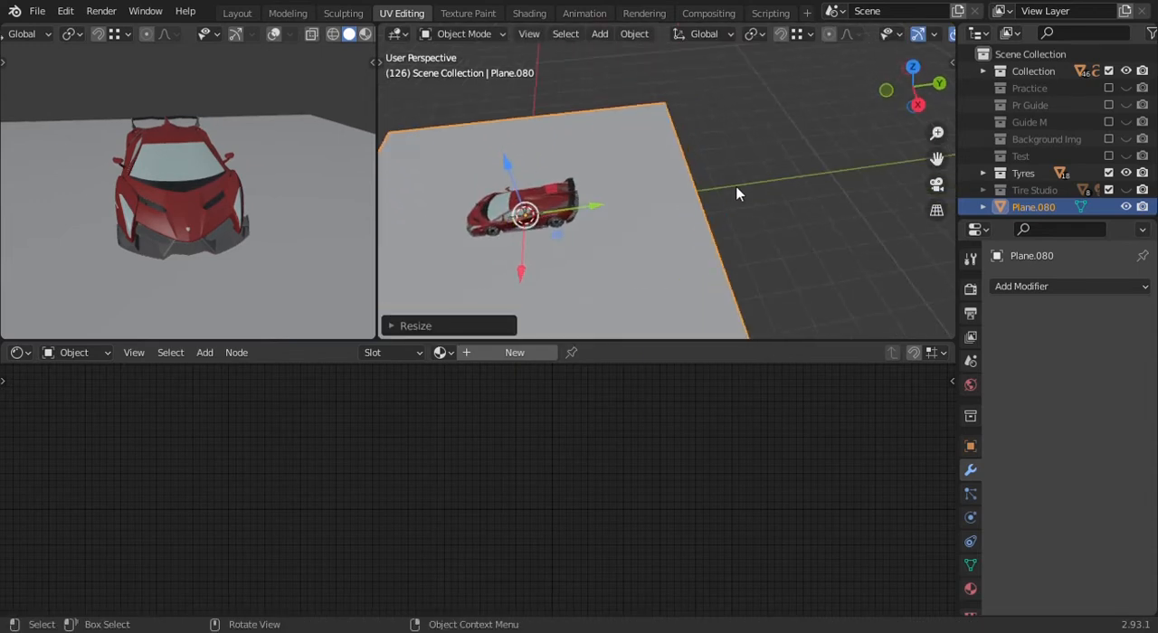
- Isolate the ground plane in local view and extrude its edge behind the car upward along Z as a wall
key(KP_Divide)
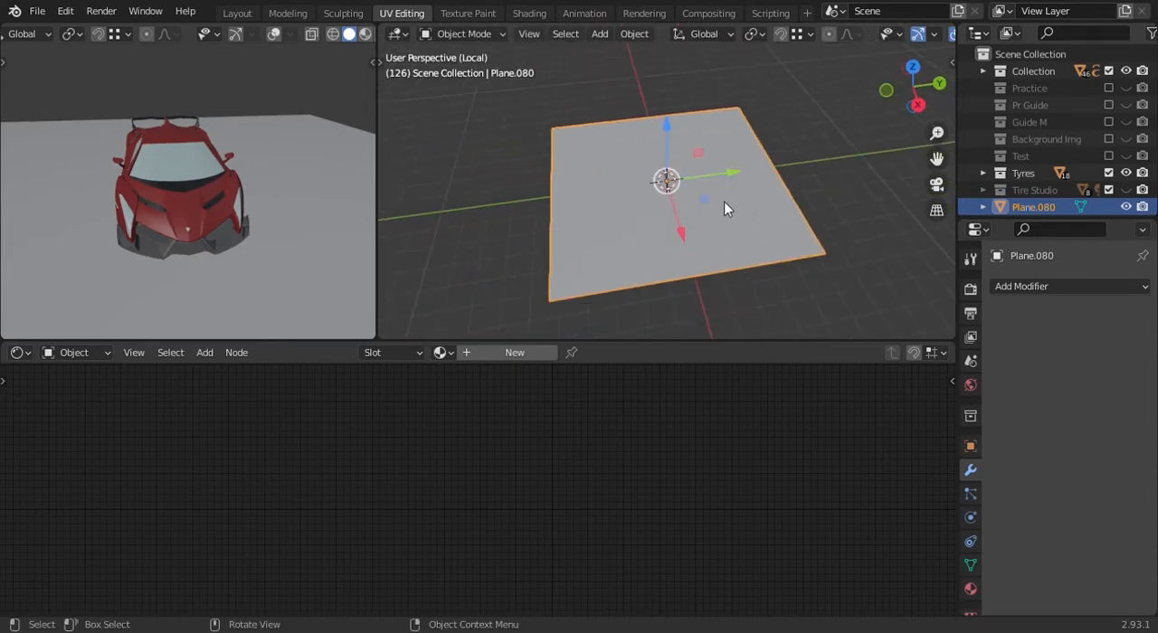
scroll(764, 209, up, 3)
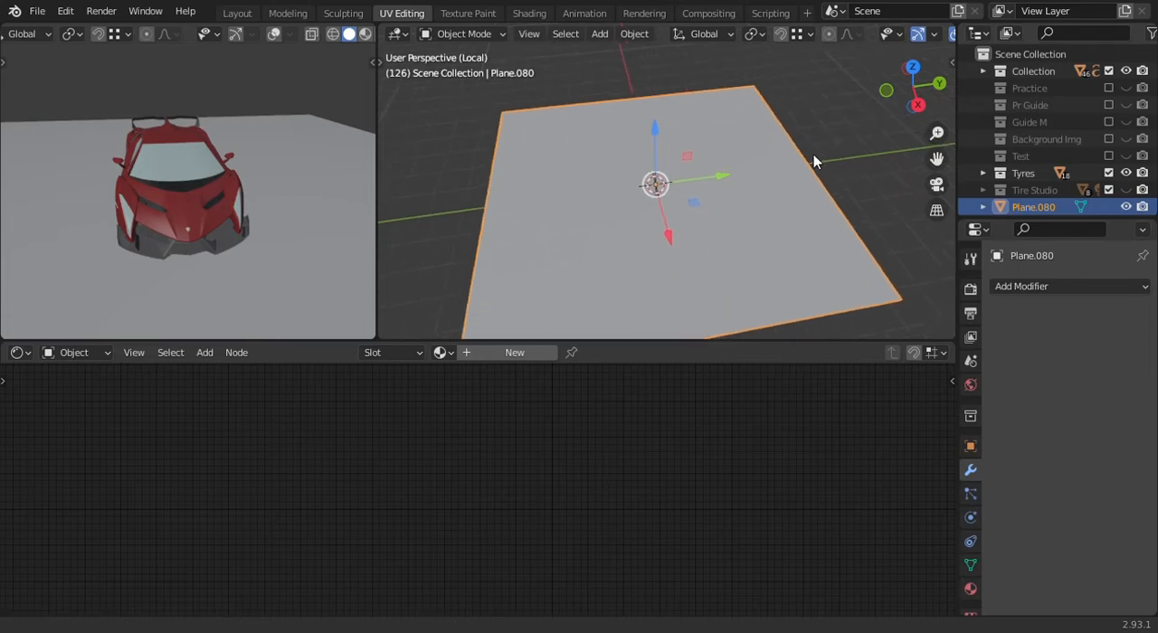
shift+middle_drag(814, 154, 799, 161)
middle_drag(714, 209, 739, 154)
scroll(736, 225, down, 4)
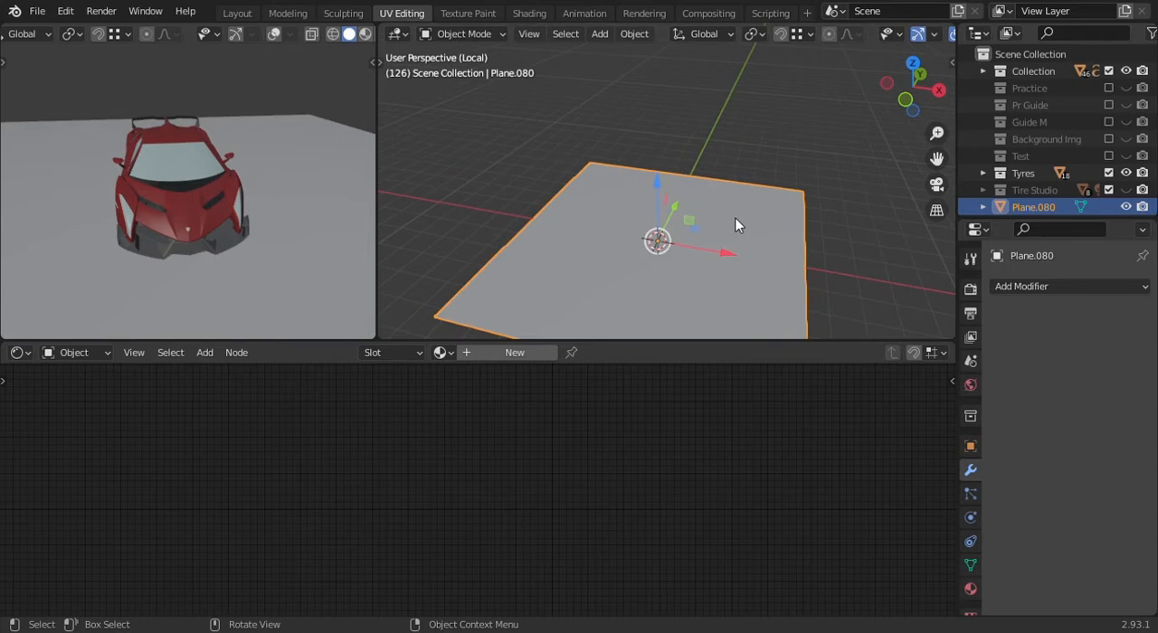
key(Tab)
scroll(737, 226, down, 2)
click(691, 159)
middle_drag(709, 202, 736, 211)
key(e)
key(z)
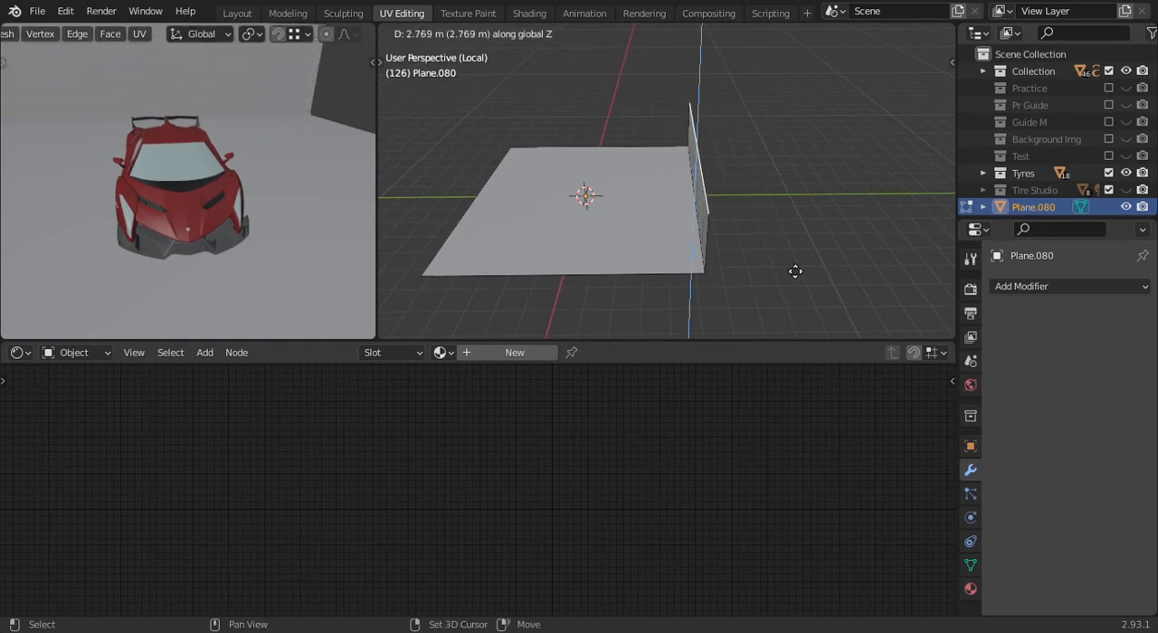
click(831, 79)
- Lower the wall's top edge along Z
middle_drag(835, 52, 706, 166)
scroll(707, 167, up, 3)
middle_drag(693, 128, 751, 152)
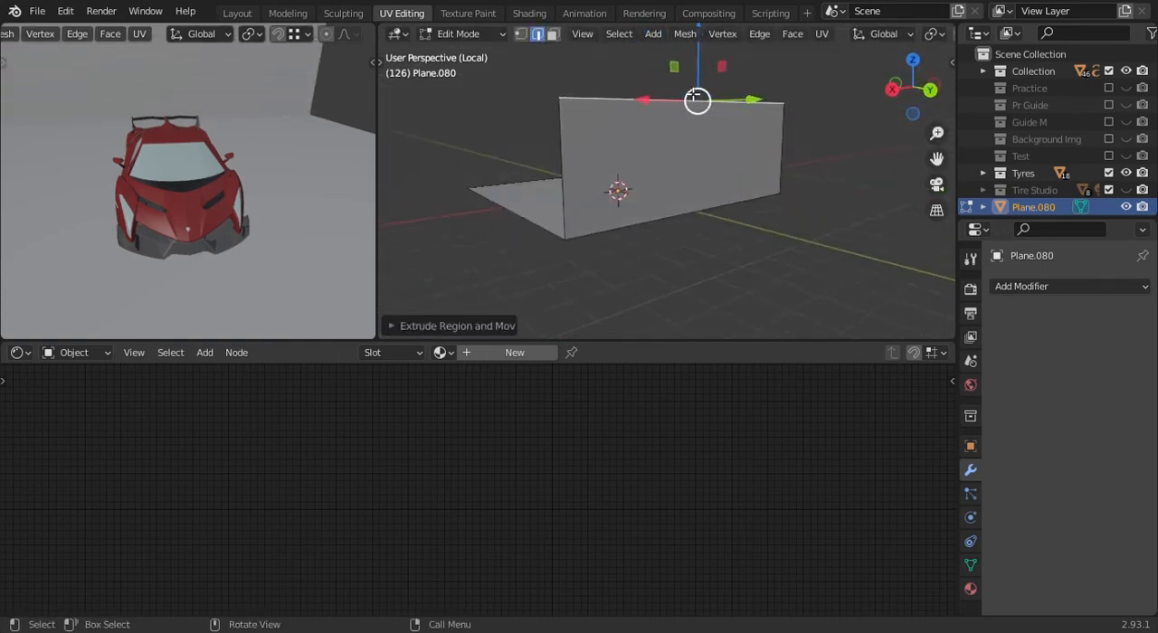
drag(700, 73, 697, 158)
mouse_move(696, 160)
middle_down()
mouse_move(752, 150)
mouse_move(667, 148)
mouse_move(688, 160)
middle_up()
scroll(667, 147, up, 3)
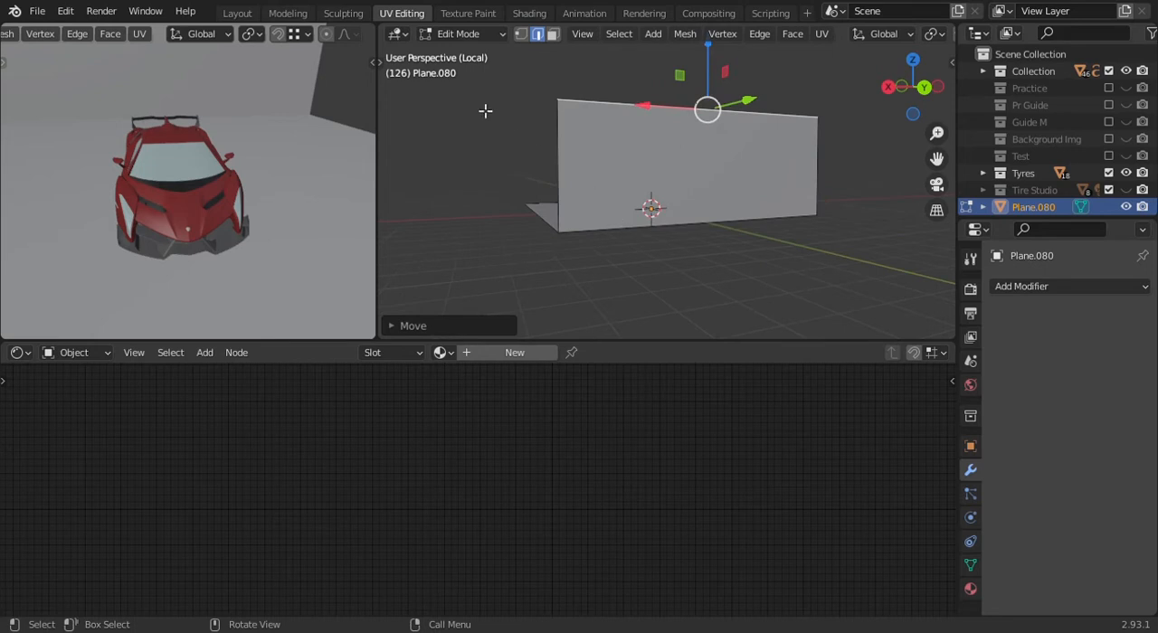
- Inset the wall face with a thickness of about 0.02 m
click(552, 34)
click(670, 199)
middle_drag(902, 176, 835, 192)
key(i)
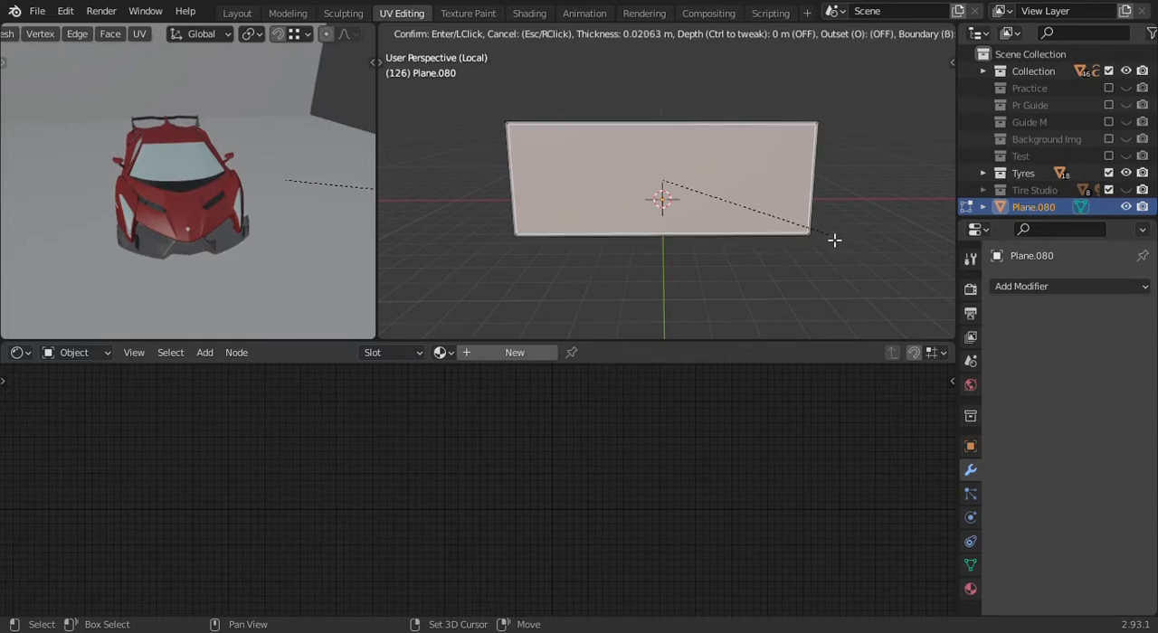
click(834, 239)
- In the back view, knife-cut an angle-constrained diagonal from the middle of the wall's bottom edge to its top edge
key(ctrl+KP_1)
shift+middle_drag(572, 184, 592, 195)
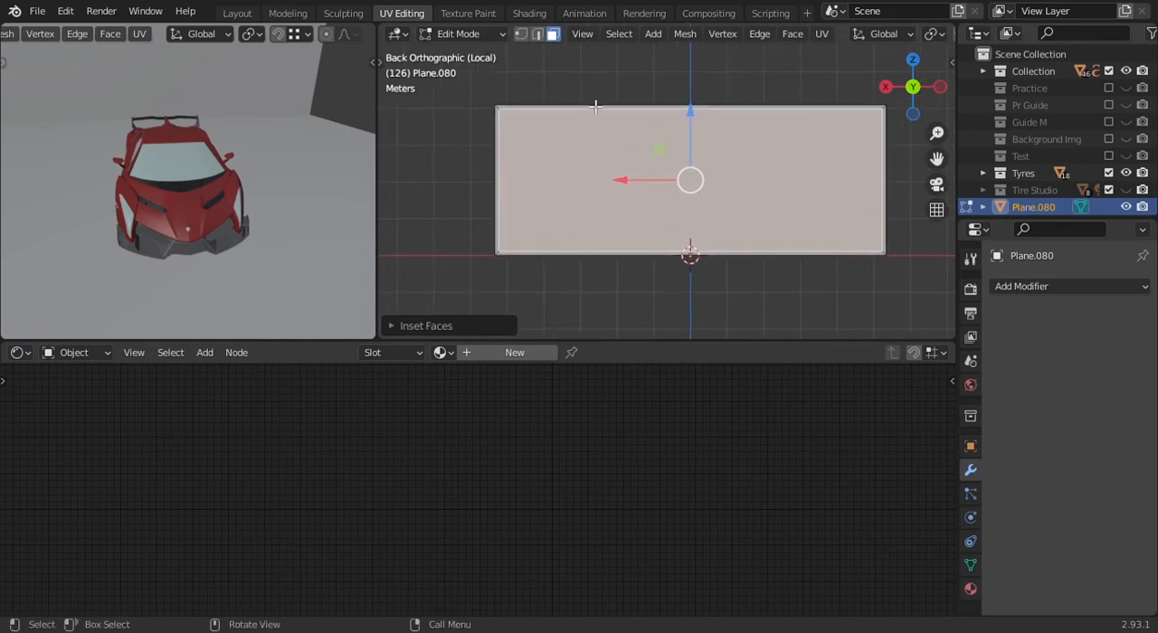
click(520, 35)
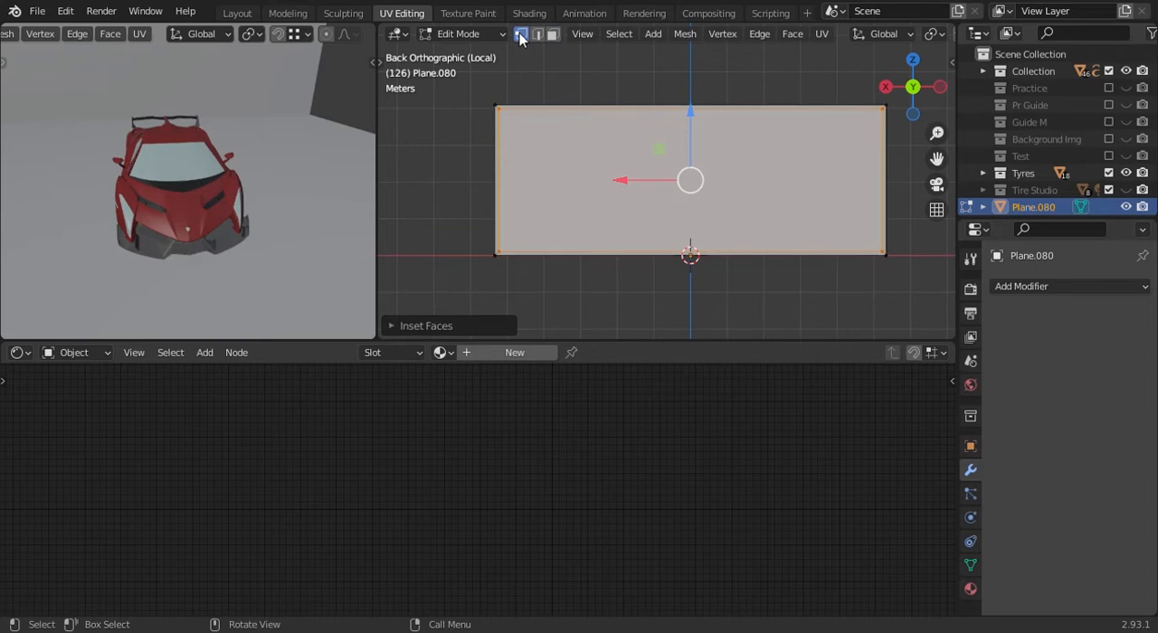
key(k)
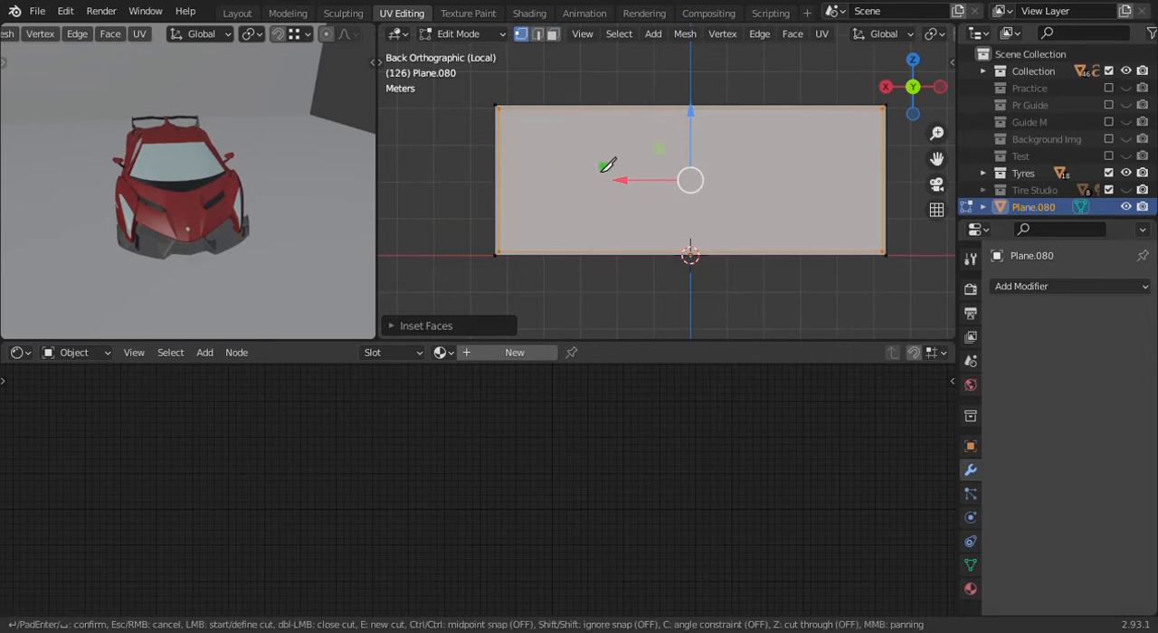
shift+middle_drag(654, 181, 607, 186)
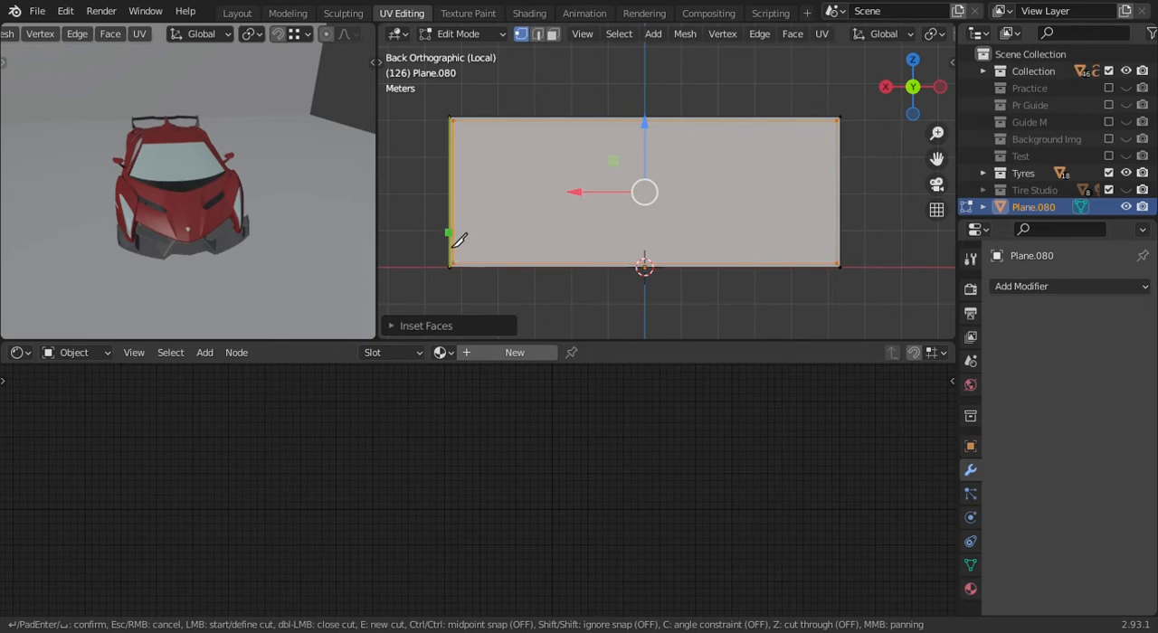
click(644, 268)
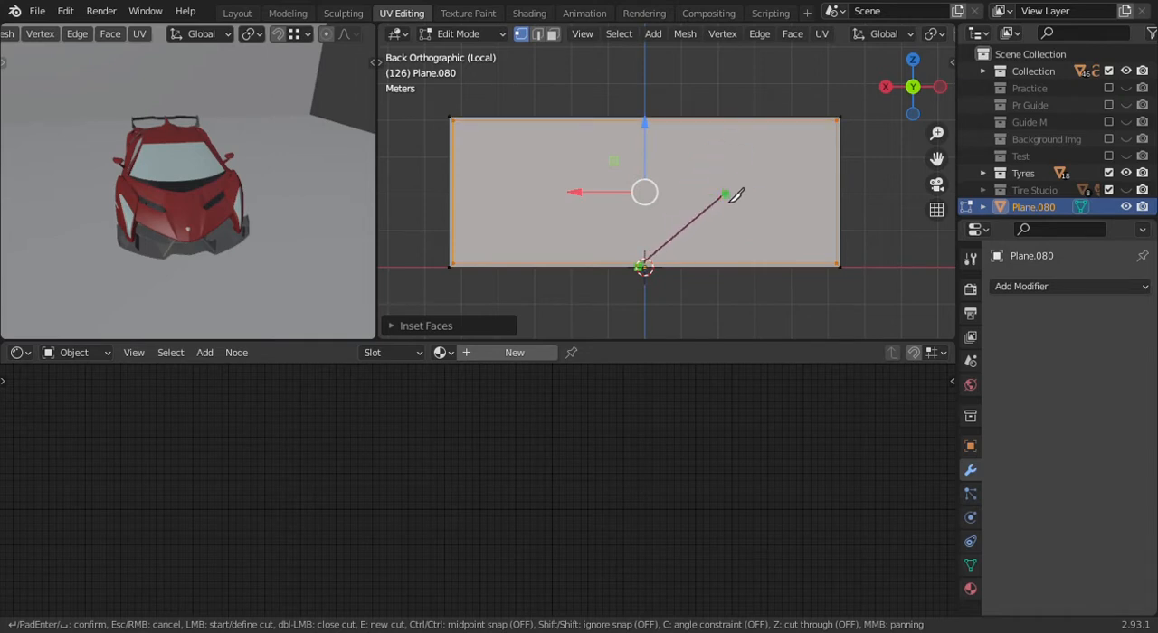
key(c)
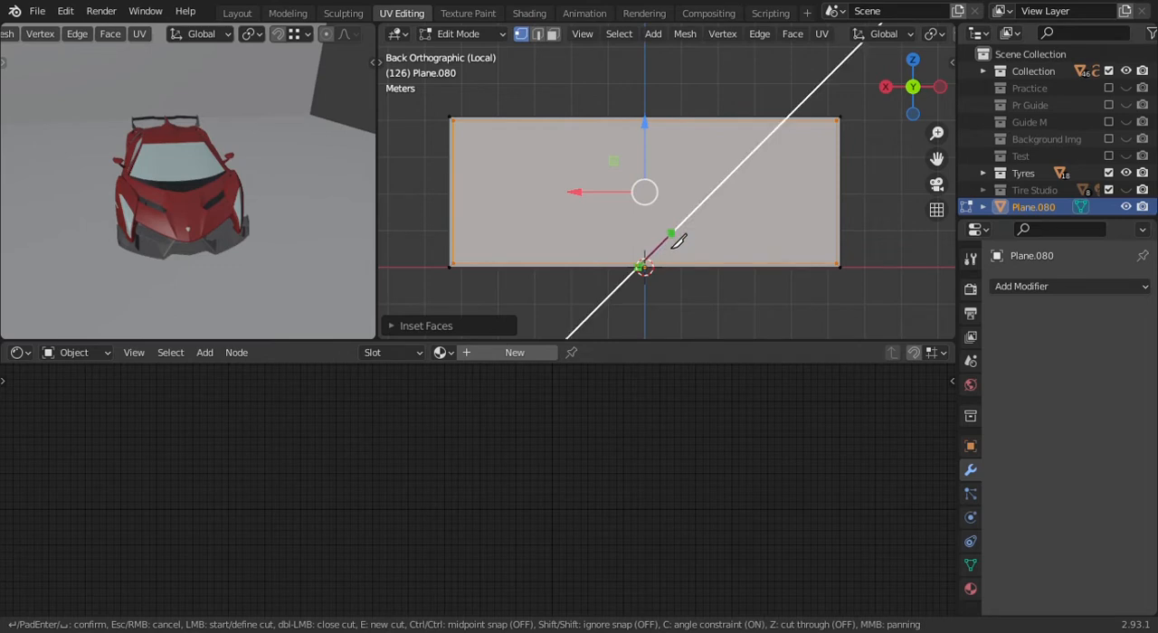
click(822, 108)
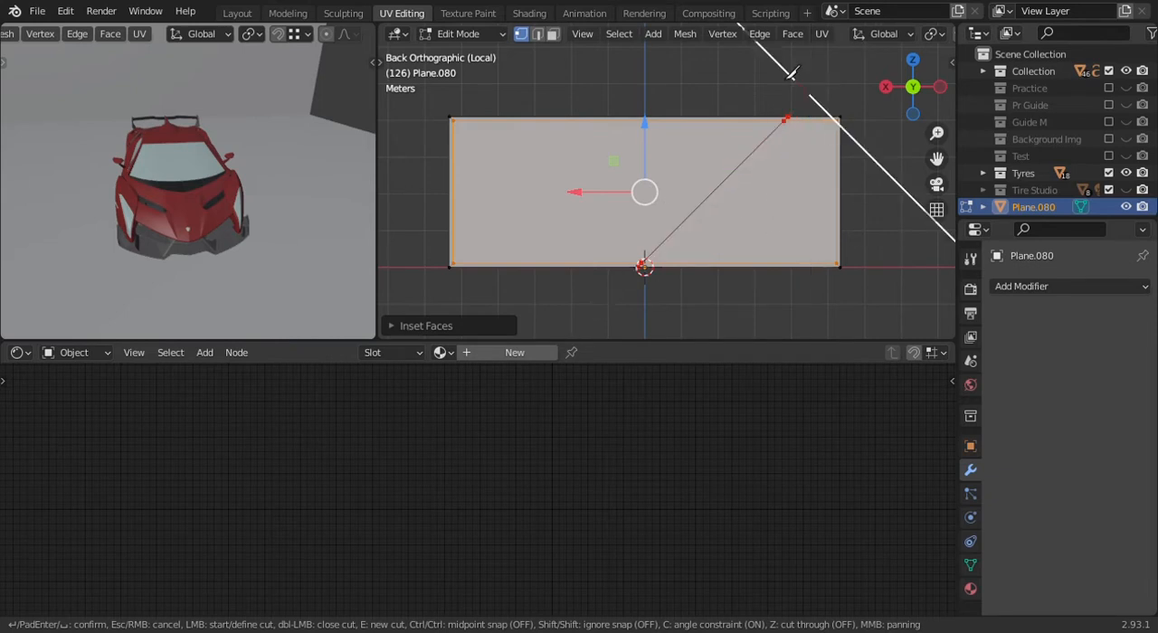
click(790, 159)
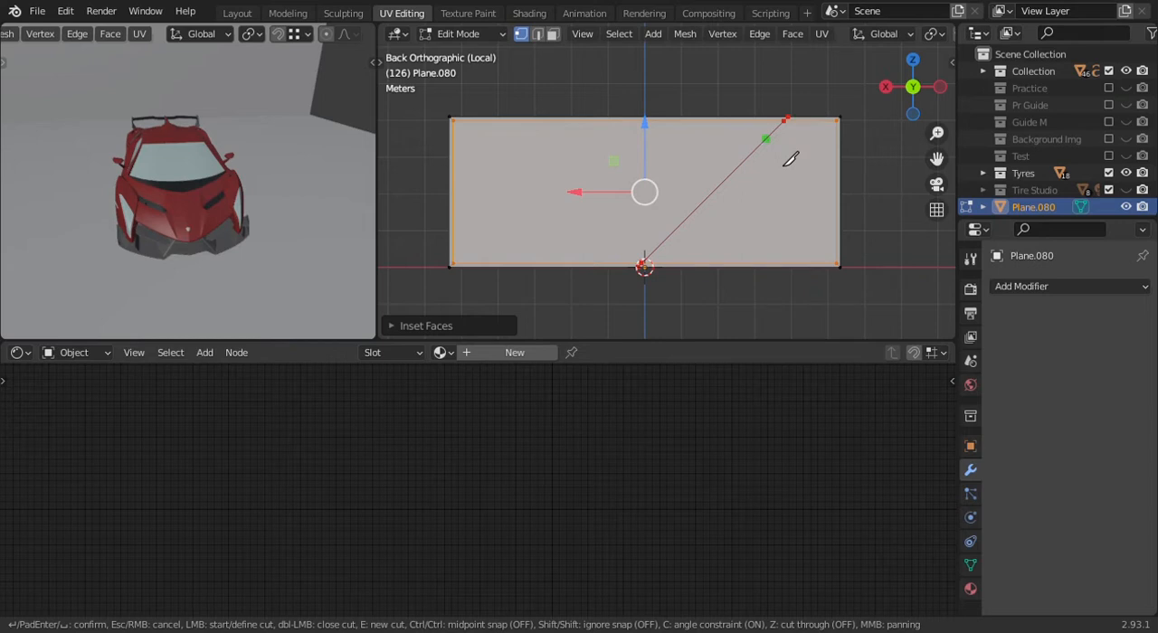
- Knife-cut three more evenly spaced diagonals across the wall, parallel to the first, on its +X side
click(567, 268)
click(757, 120)
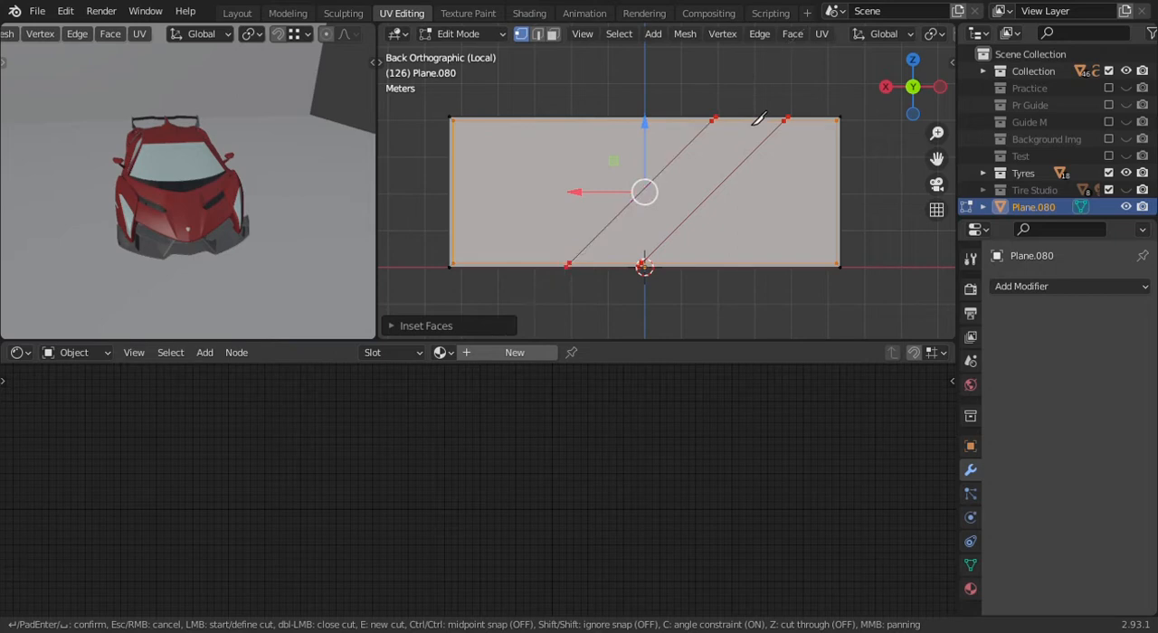
key(e)
click(487, 268)
click(637, 118)
key(e)
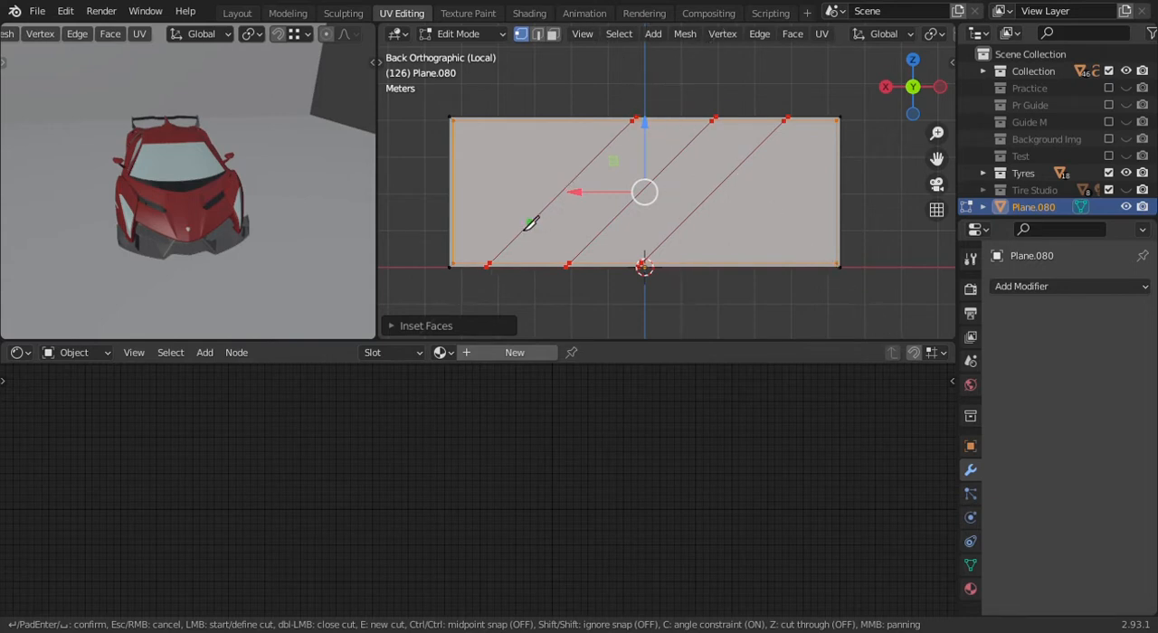
click(450, 231)
click(611, 116)
key(e)
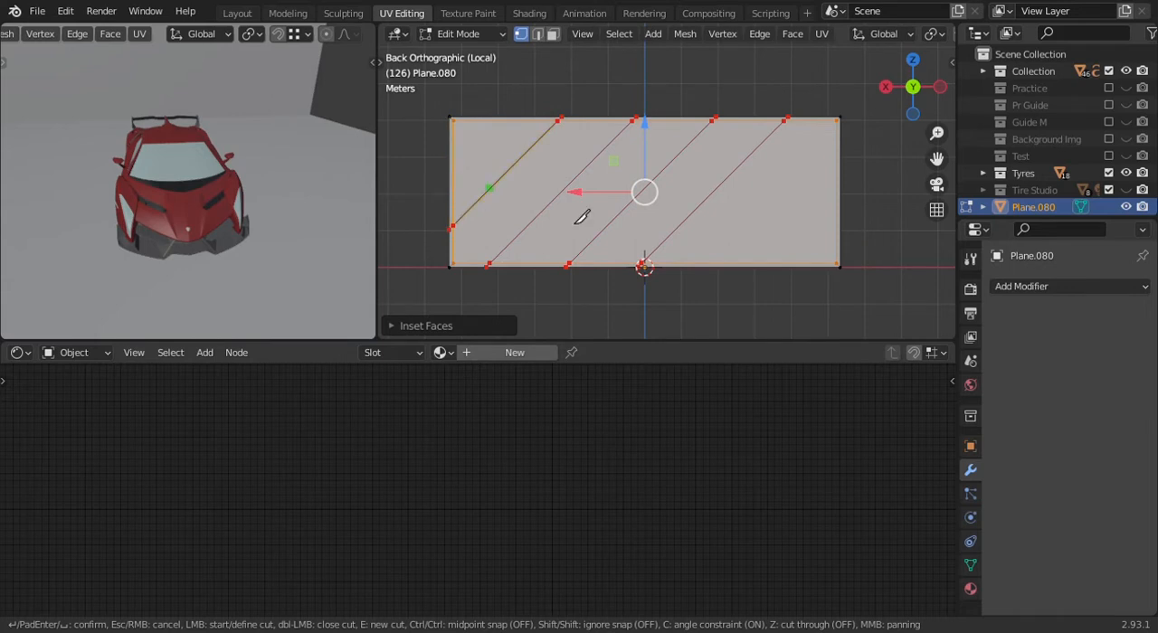
- Knife-cut two further parallel diagonals from the bottom edge to the side edge on the wall's −X side
click(712, 271)
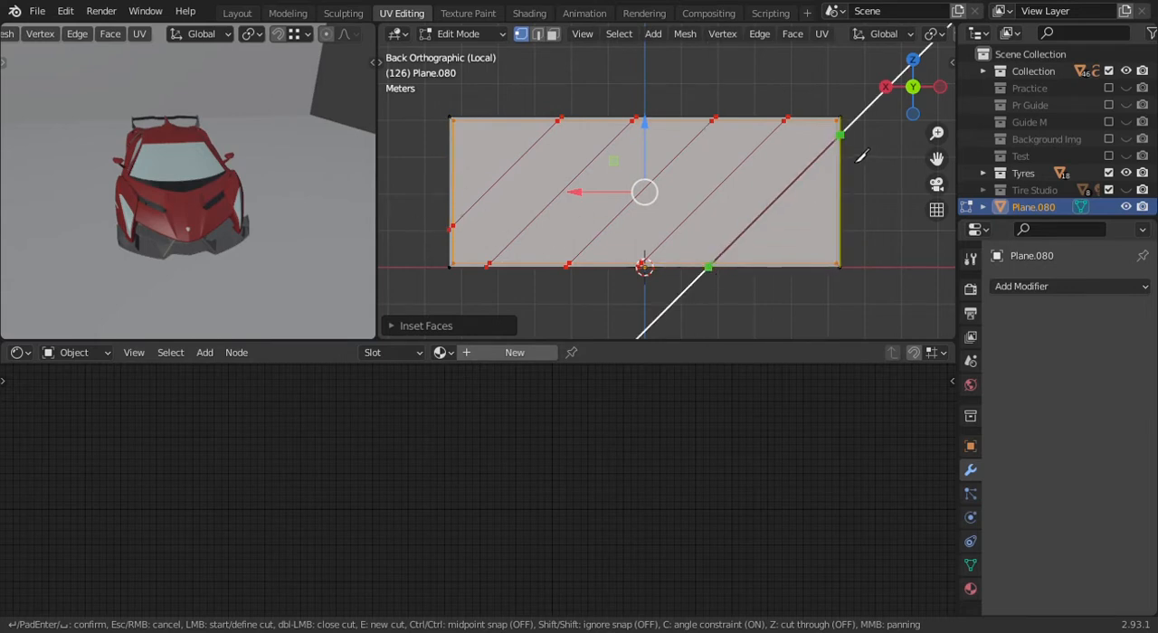
click(841, 137)
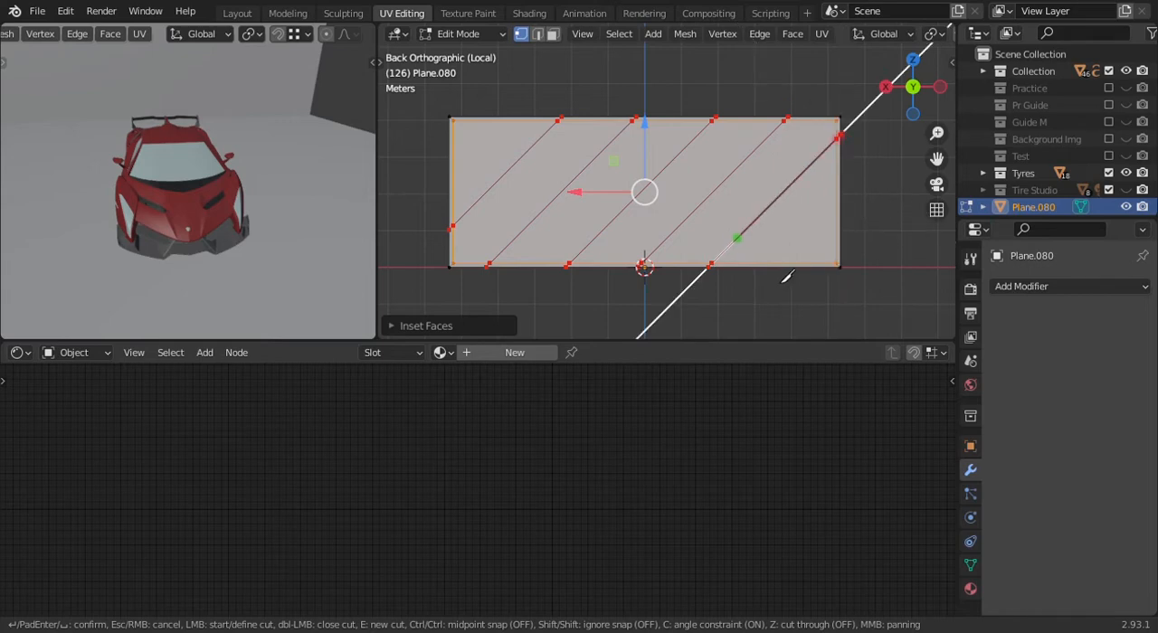
key(e)
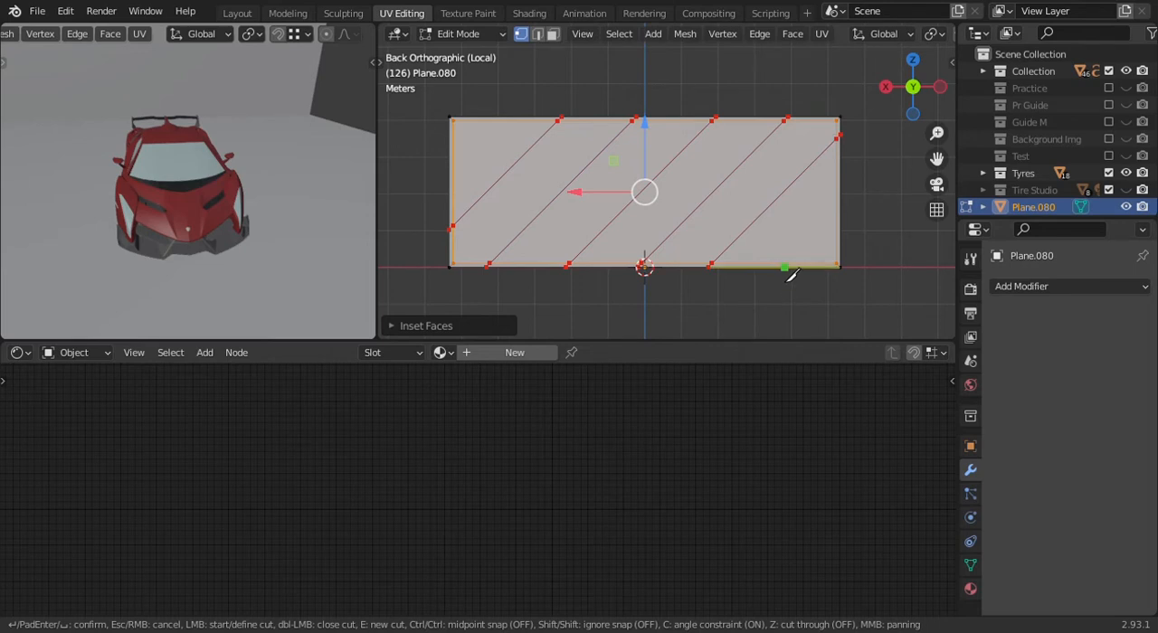
click(778, 267)
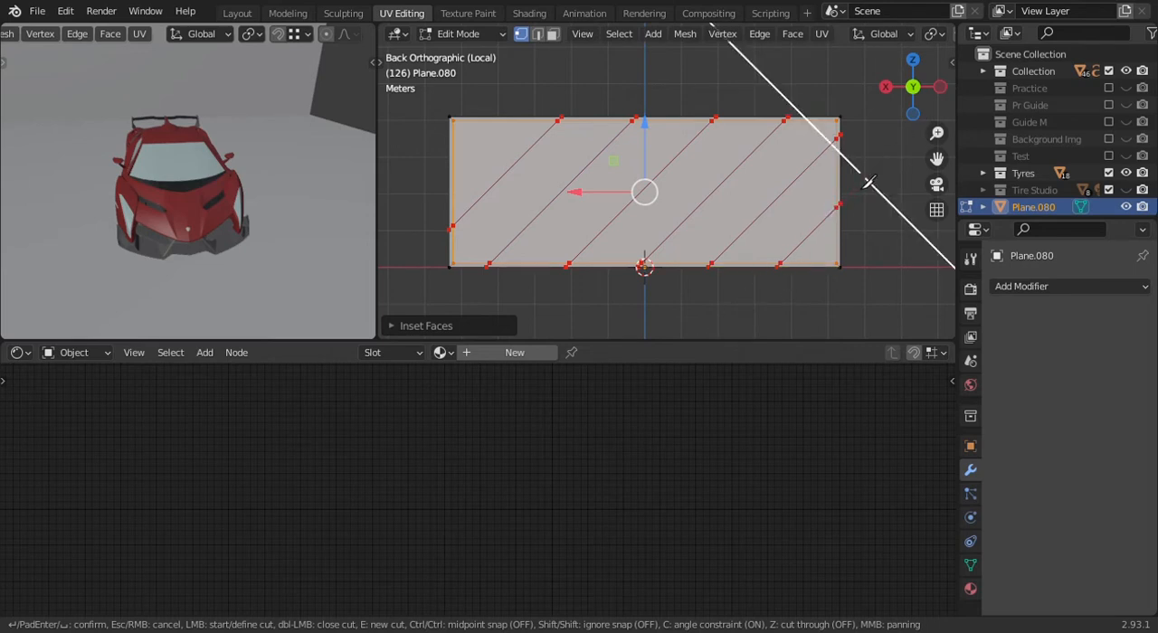
- Apply the pending diagonal knife cuts to the wall face and check the divided wall
key(Return)
scroll(814, 190, up, 4)
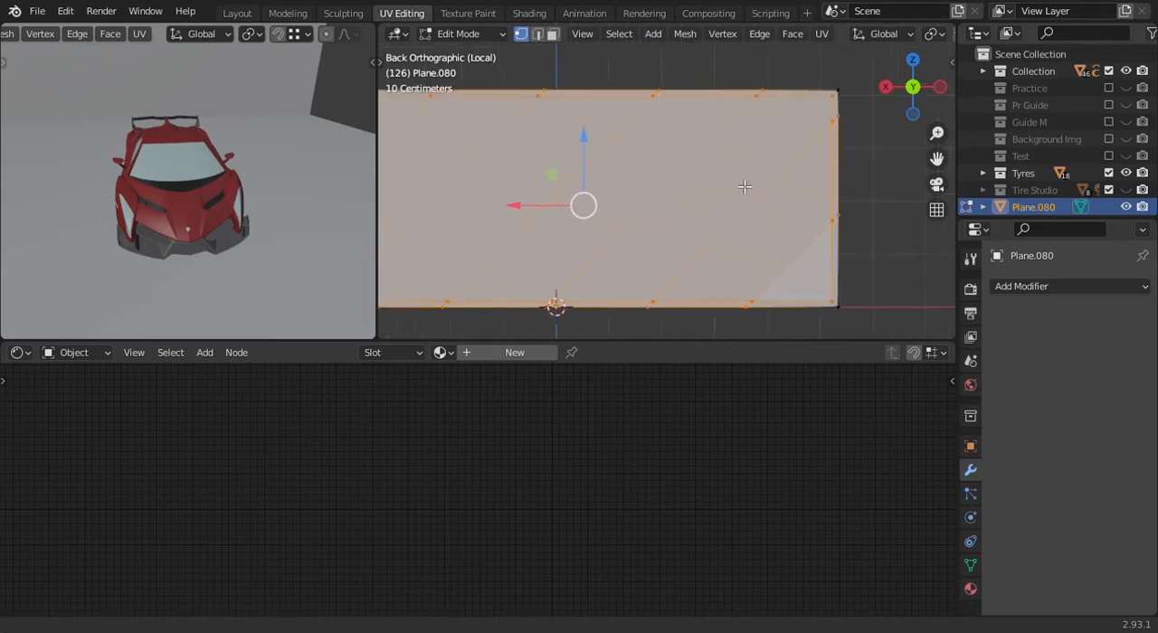
scroll(807, 240, down, 4)
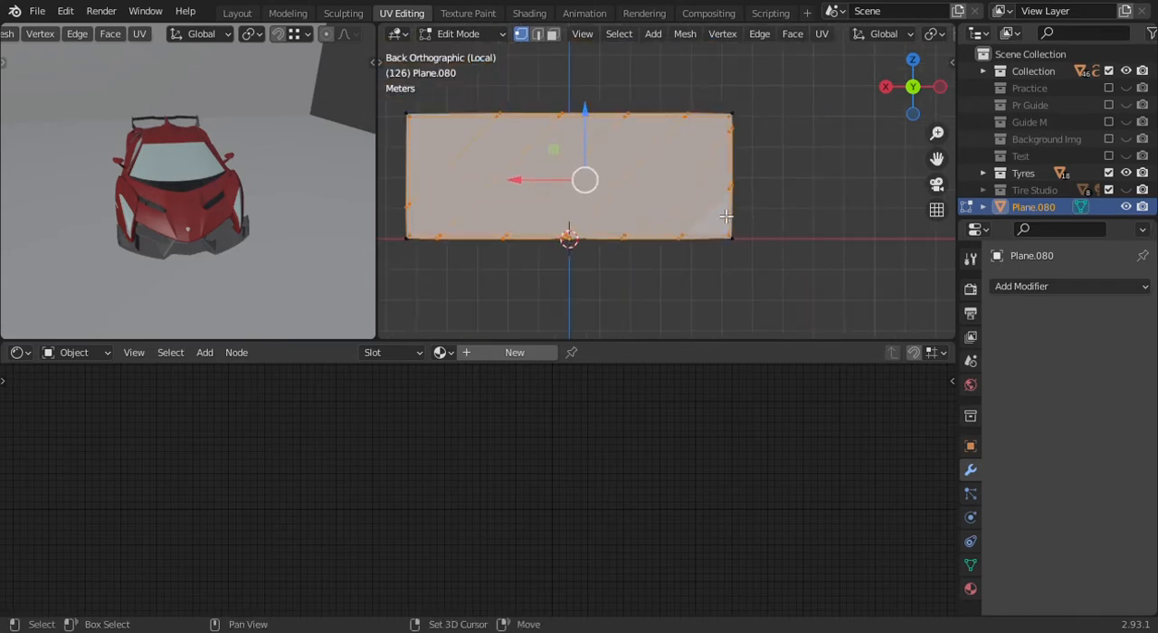
scroll(674, 199, up, 3)
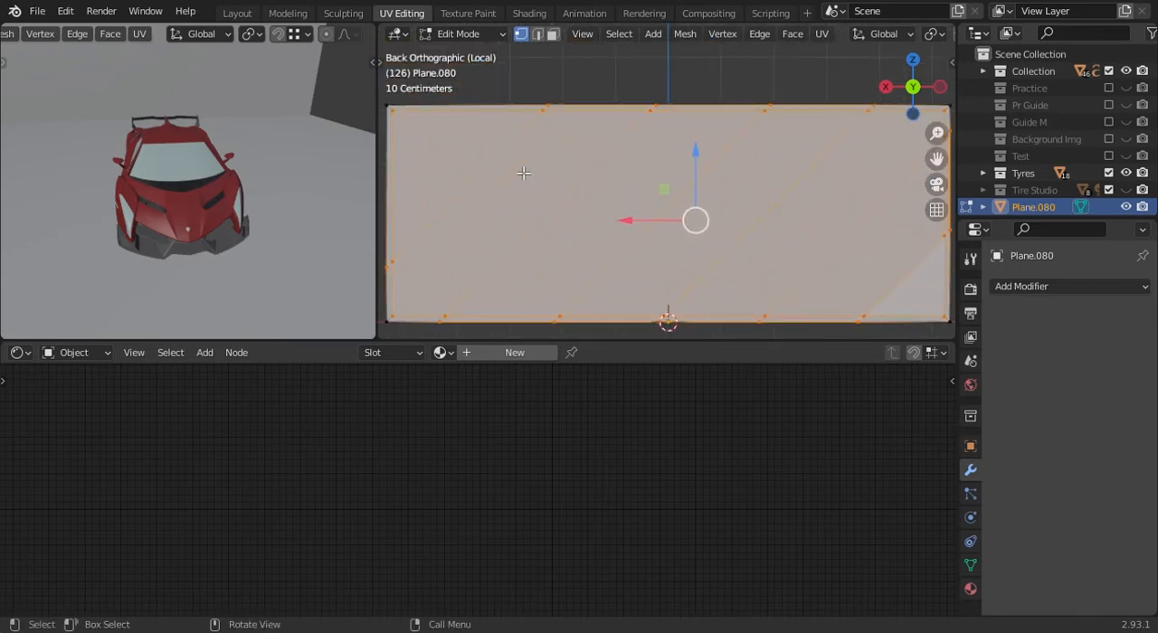
scroll(564, 161, down, 3)
scroll(788, 147, up, 3)
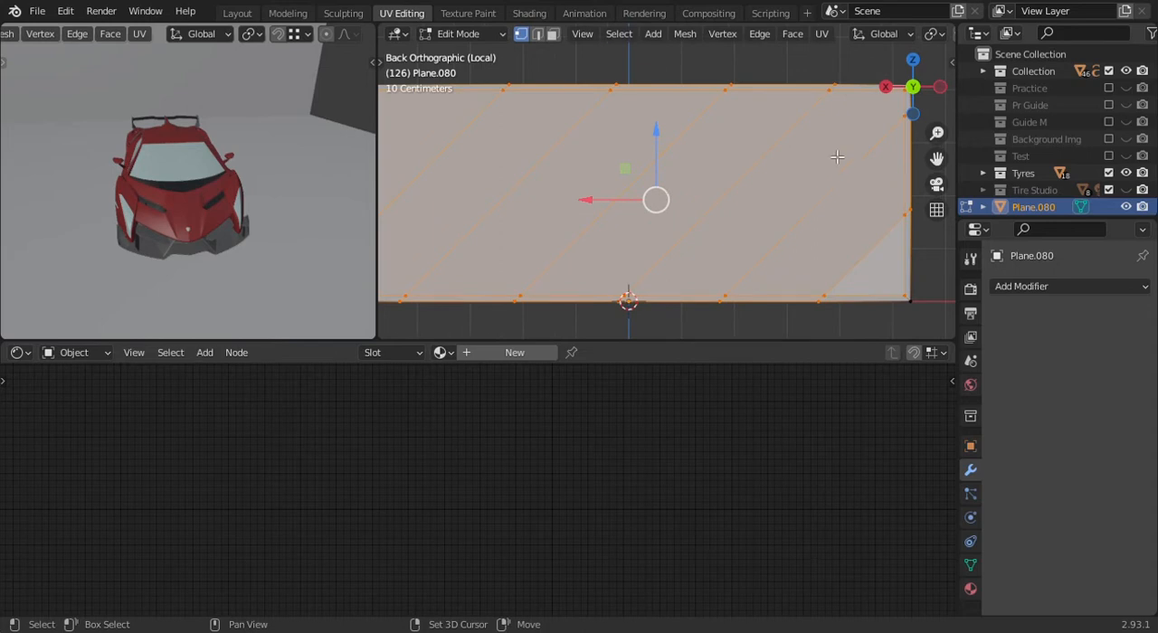
scroll(838, 186, down, 3)
middle_drag(838, 187, 876, 228)
scroll(585, 235, down, 3)
middle_drag(585, 235, 732, 199)
- Select all the diagonal wall panels as faces and inset them individually with a thickness of about 0.013 m
click(553, 35)
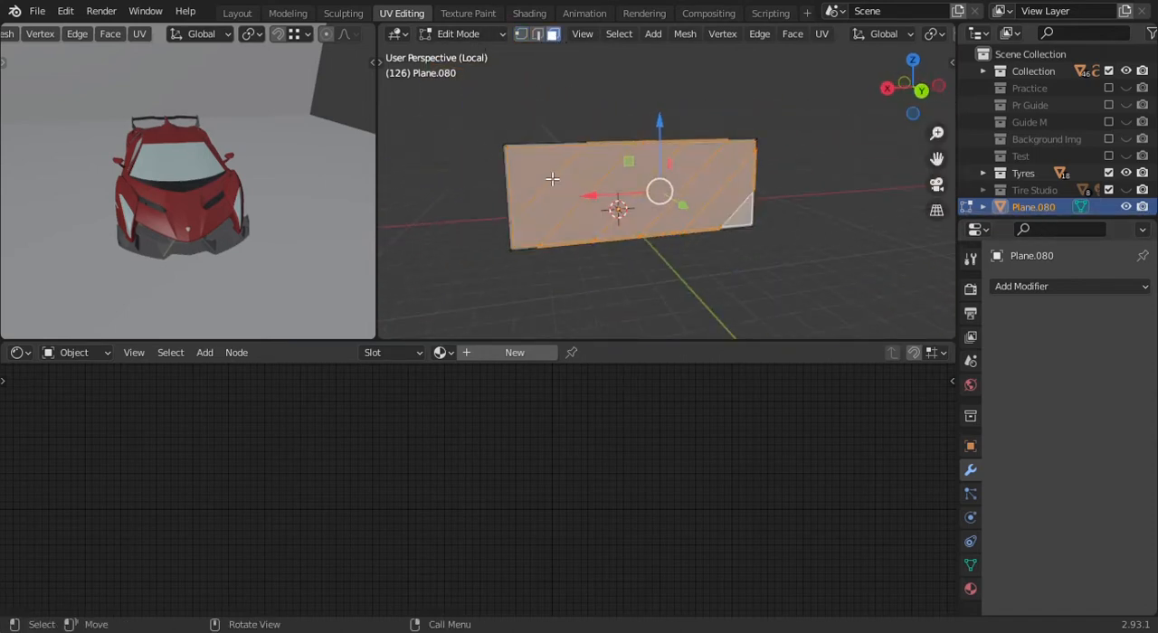
click(535, 184)
scroll(551, 183, up, 3)
scroll(524, 179, down, 1)
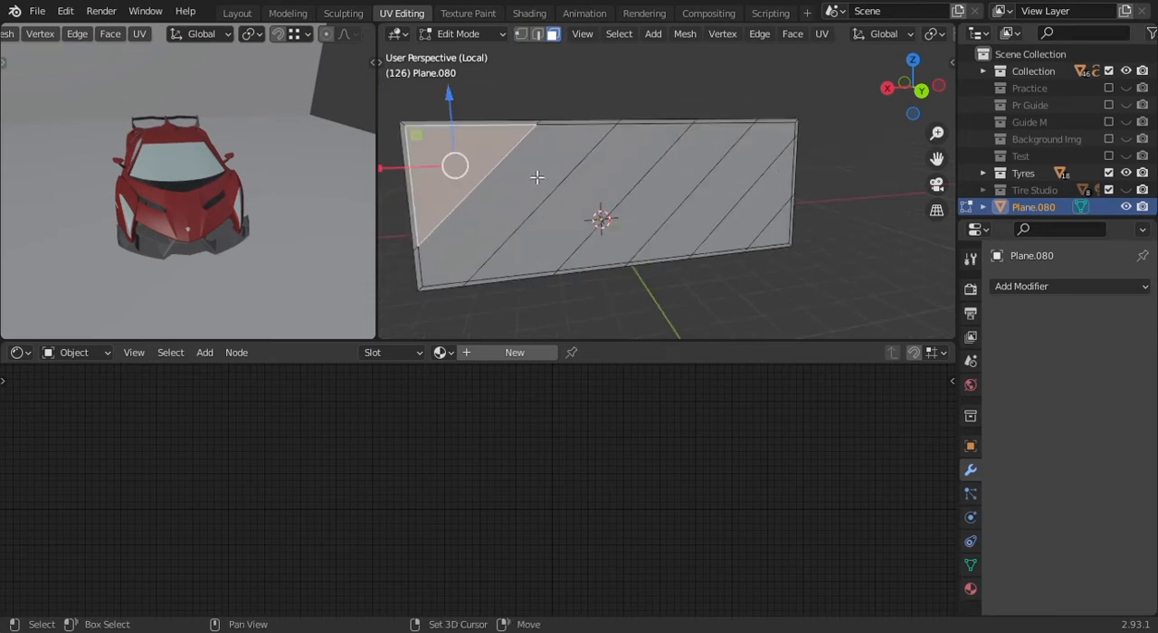
shift+click(538, 178)
shift+click(584, 186)
shift+click(755, 176)
shift+click(691, 182)
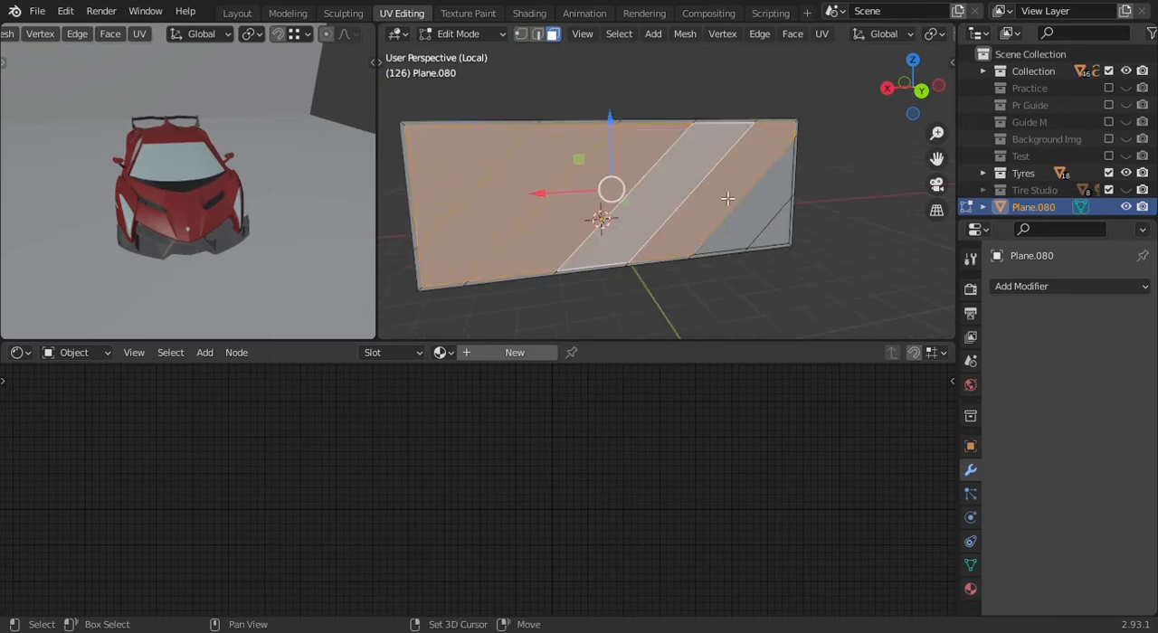
shift+click(757, 228)
shift+click(785, 243)
middle_drag(786, 242, 704, 239)
key(i)
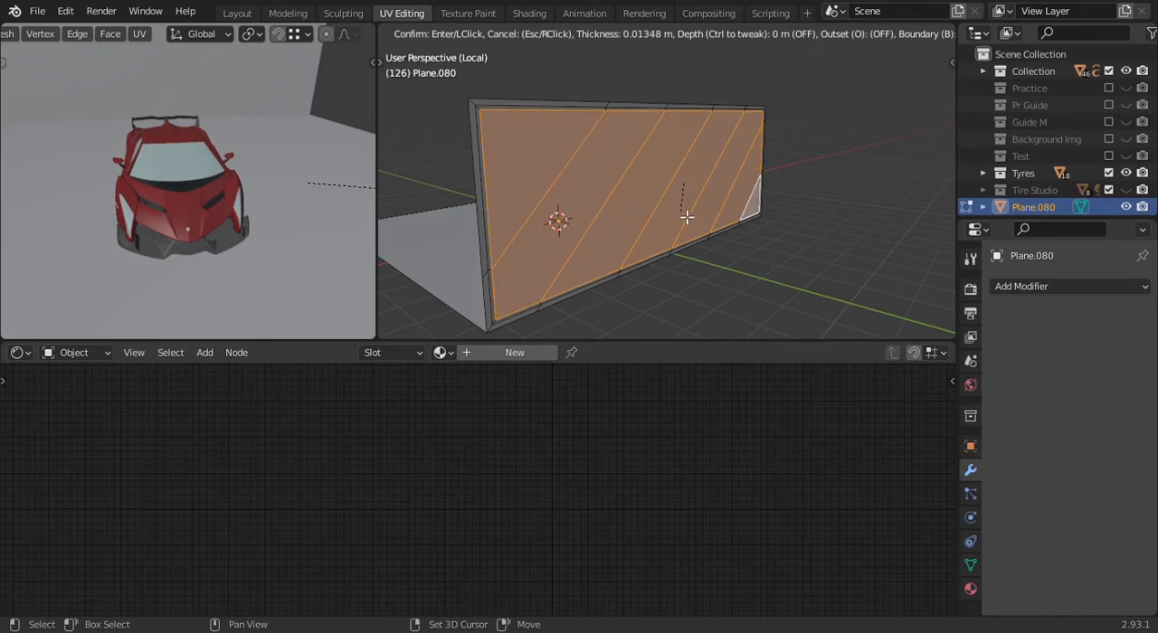
click(686, 217)
middle_drag(685, 220, 566, 257)
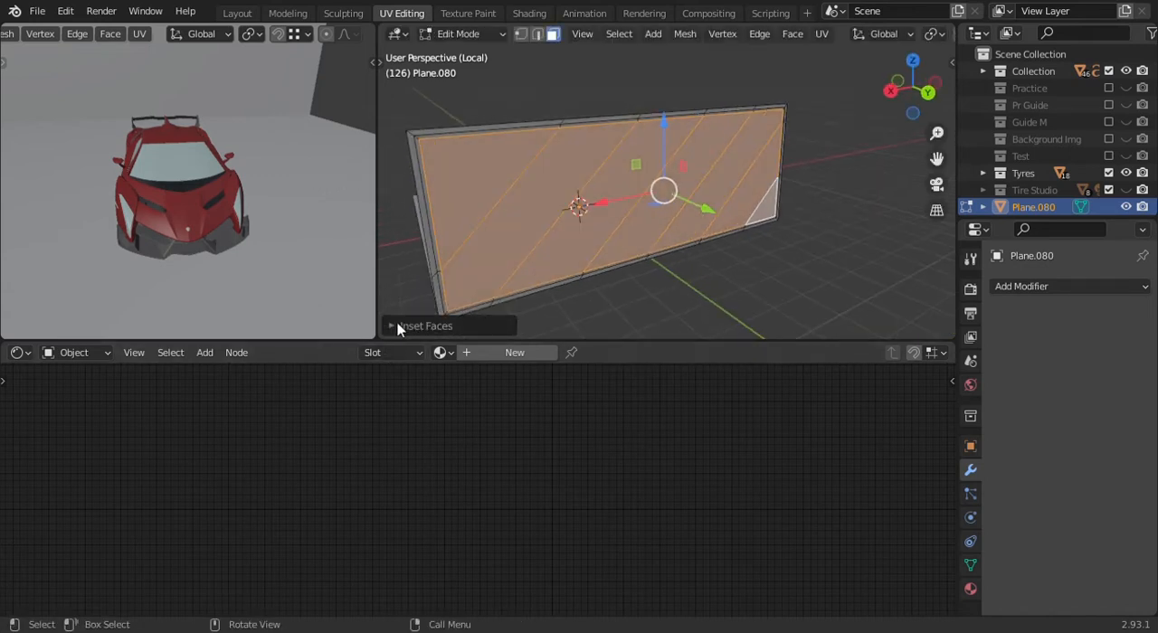
click(399, 326)
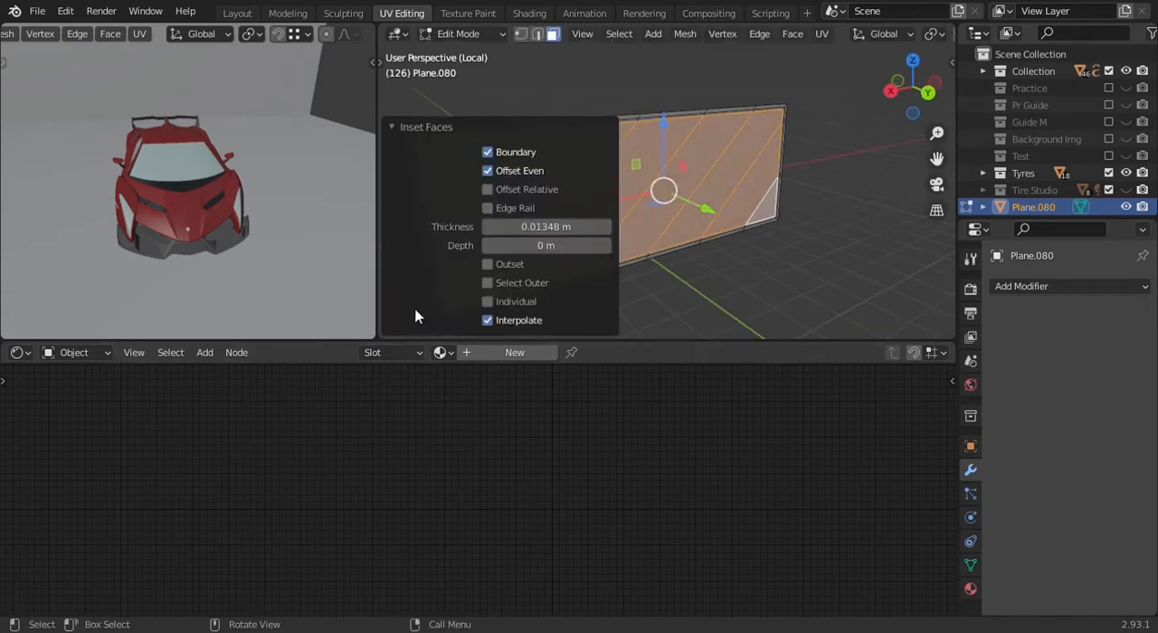
click(500, 300)
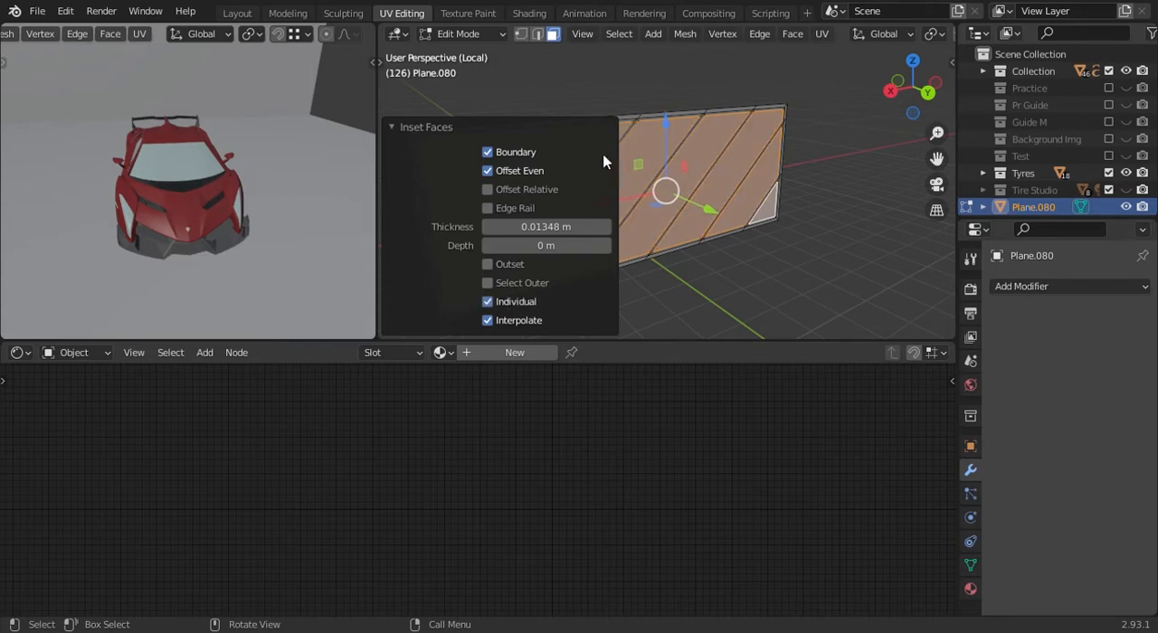
click(405, 127)
- Split the inset diagonal panels off the wall frame and move them well away from it along +Y
scroll(627, 253, up, 2)
mouse_move(755, 241)
middle_down()
mouse_move(697, 225)
mouse_move(741, 236)
middle_up()
scroll(653, 203, down, 2)
middle_drag(654, 202, 701, 230)
middle_drag(636, 206, 690, 217)
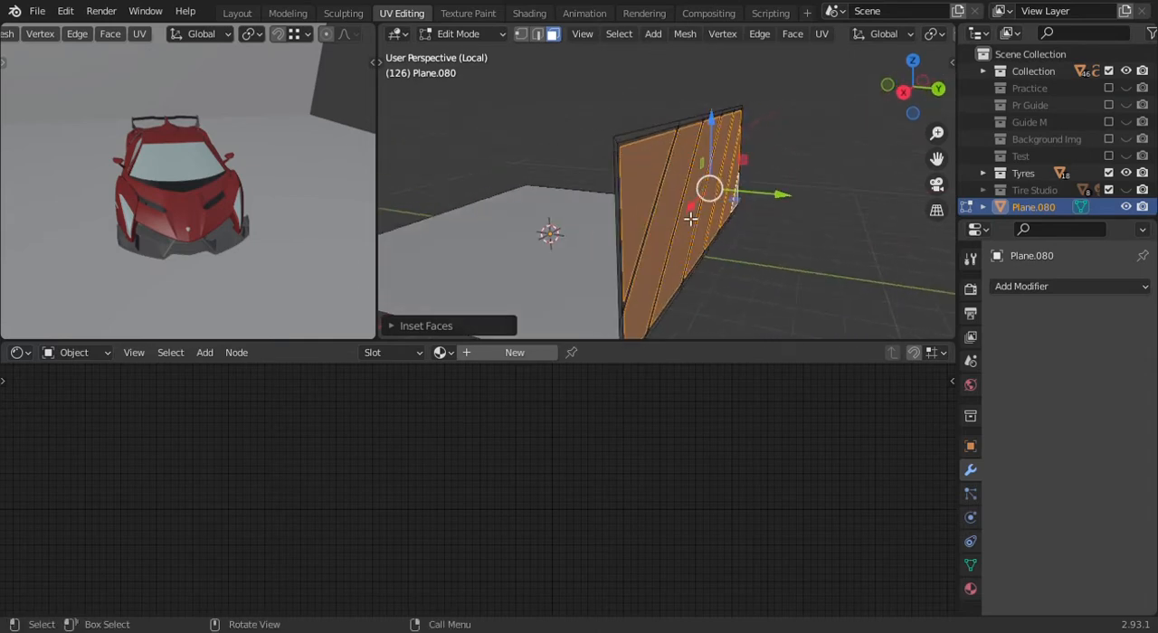
drag(780, 197, 855, 248)
scroll(842, 247, down, 2)
middle_drag(812, 242, 838, 219)
drag(819, 189, 876, 215)
- Select the linked ground and wall frame faces and extrude them along normals by about −0.054 m with even thickness
scroll(735, 250, up, 1)
middle_drag(716, 237, 688, 223)
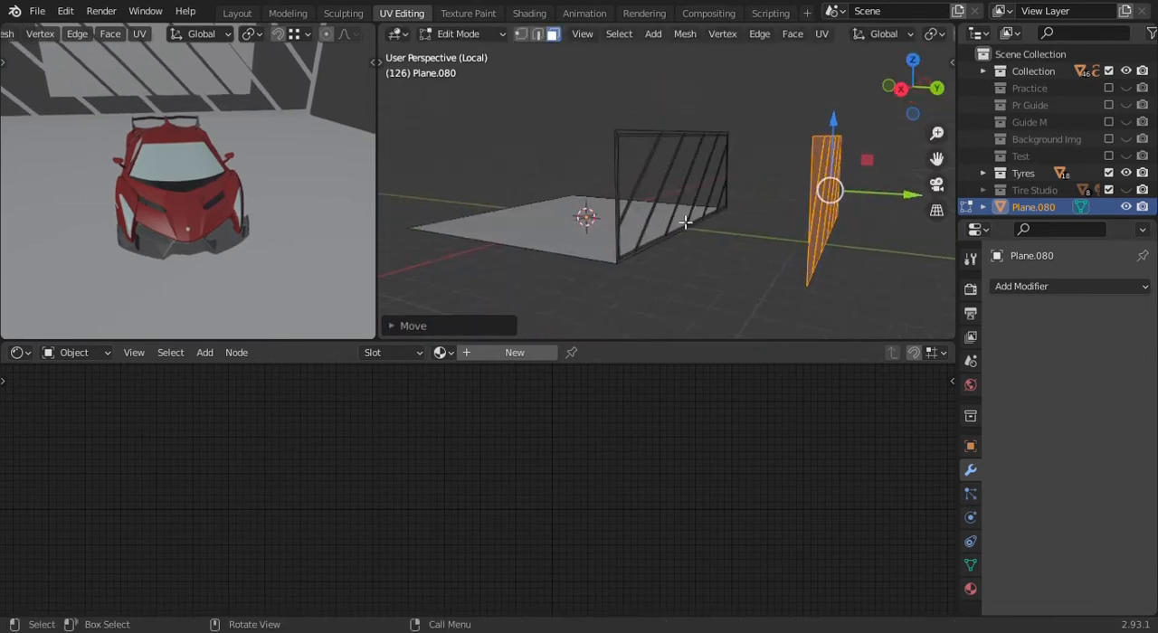
scroll(688, 223, up, 3)
click(664, 180)
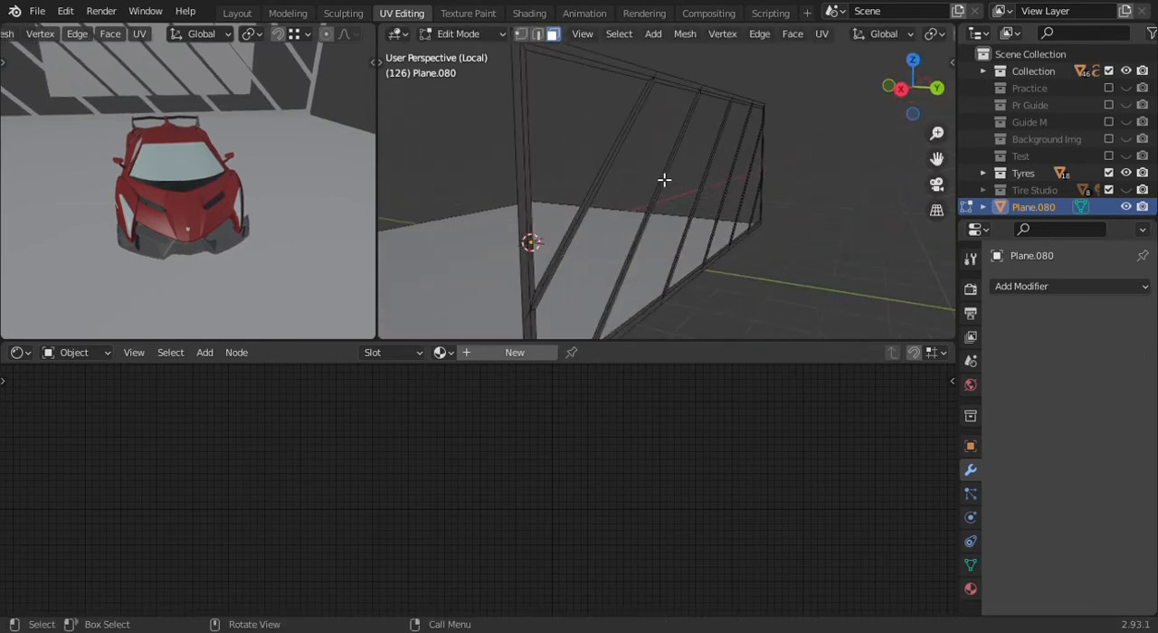
click(645, 248)
key(l)
scroll(654, 266, down, 5)
middle_drag(654, 266, 679, 280)
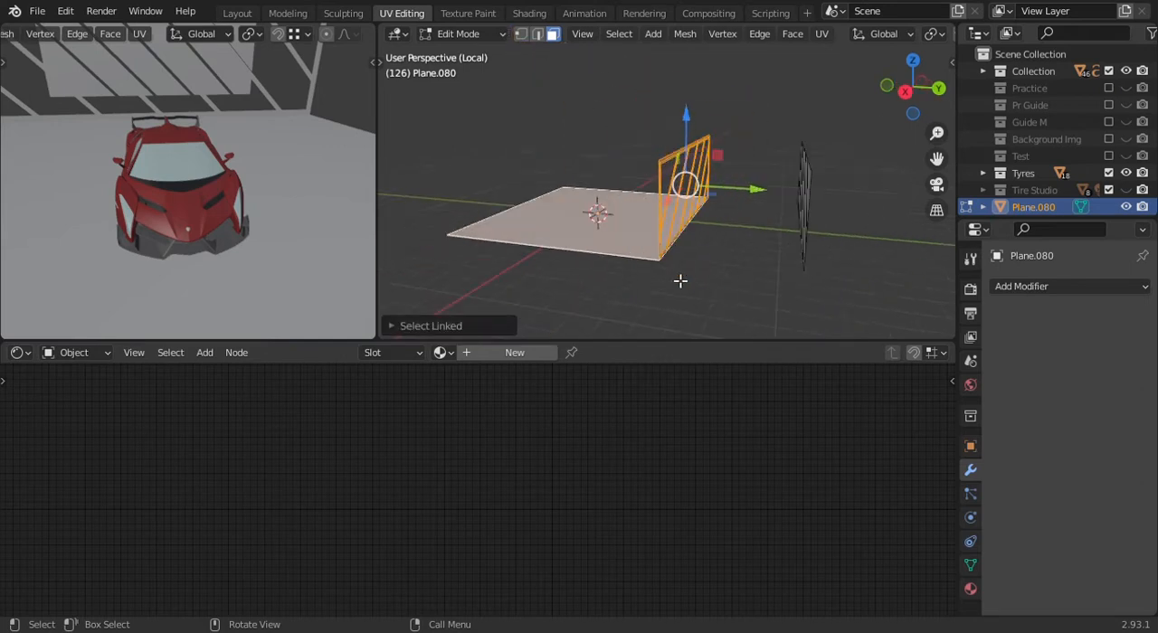
scroll(881, 239, up, 3)
key(KP_3)
scroll(724, 233, up, 5)
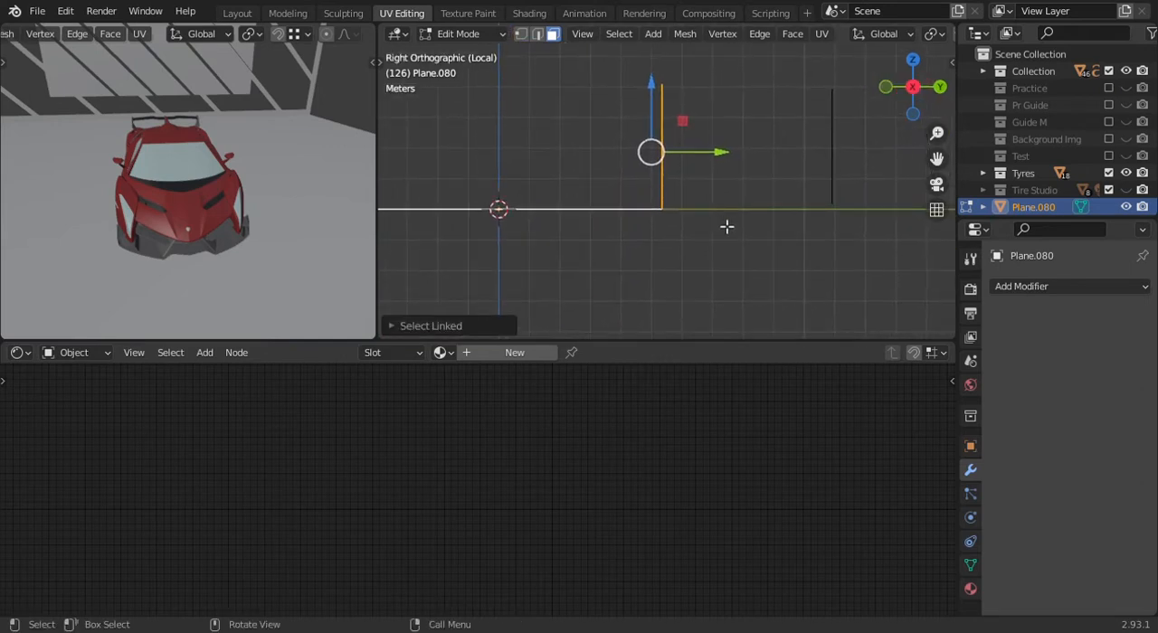
shift+middle_drag(703, 241, 682, 226)
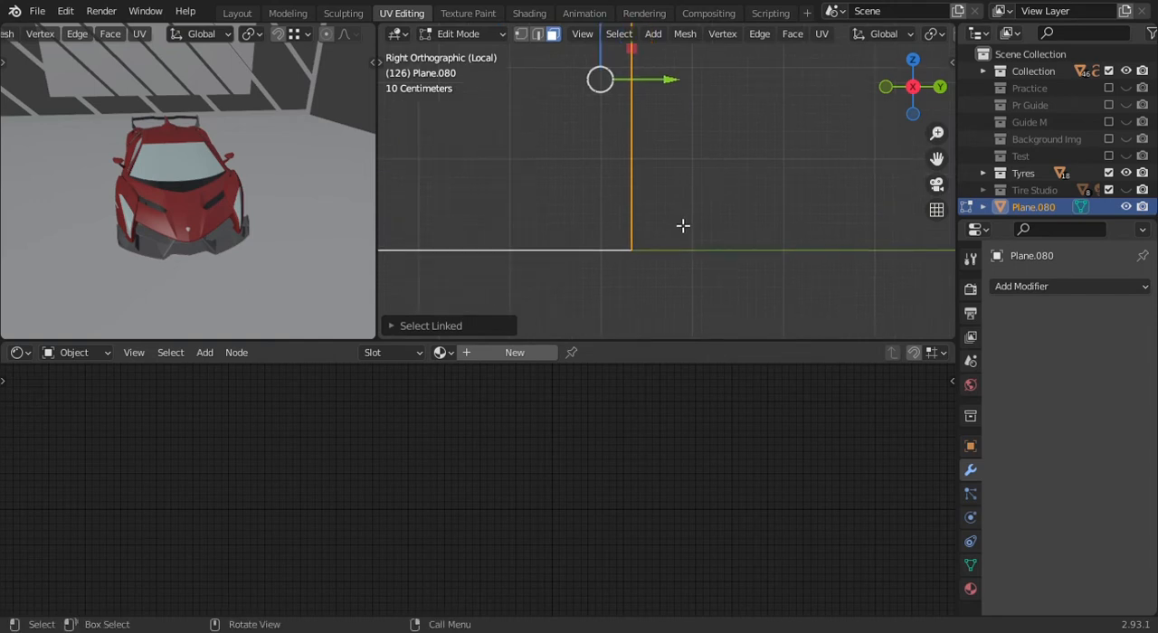
key(alt+e)
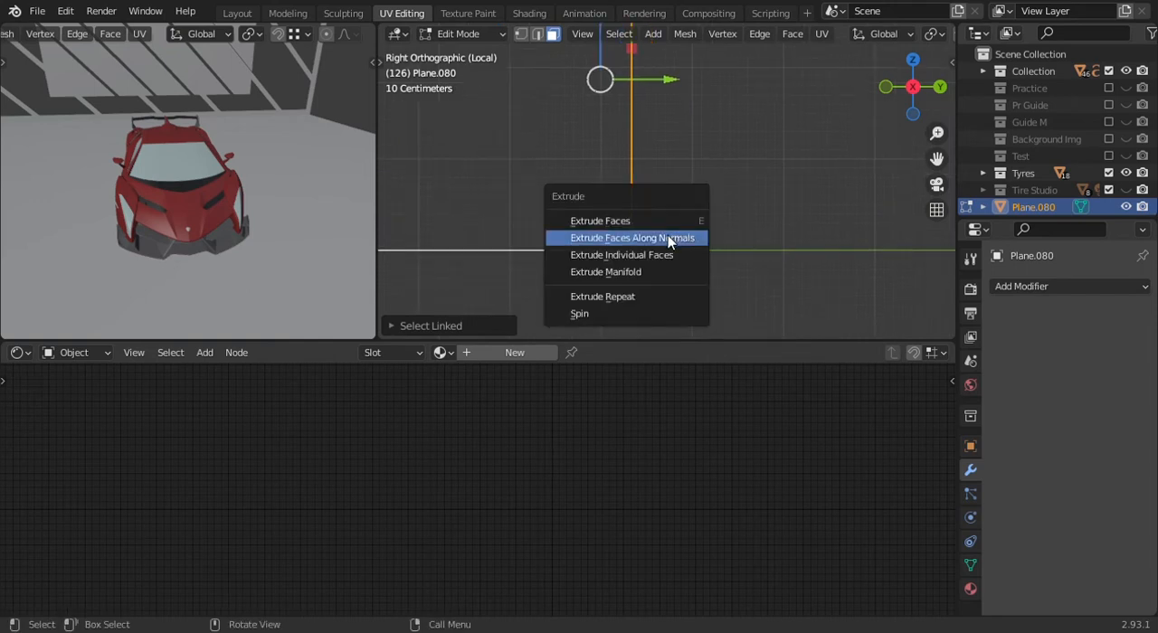
click(670, 239)
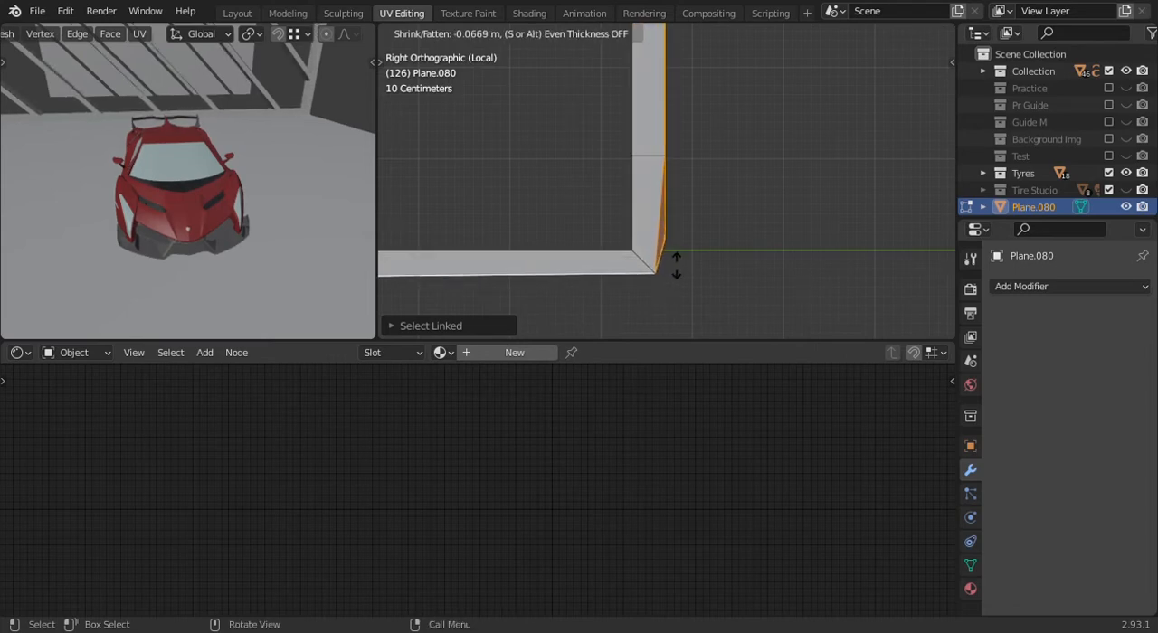
key(s)
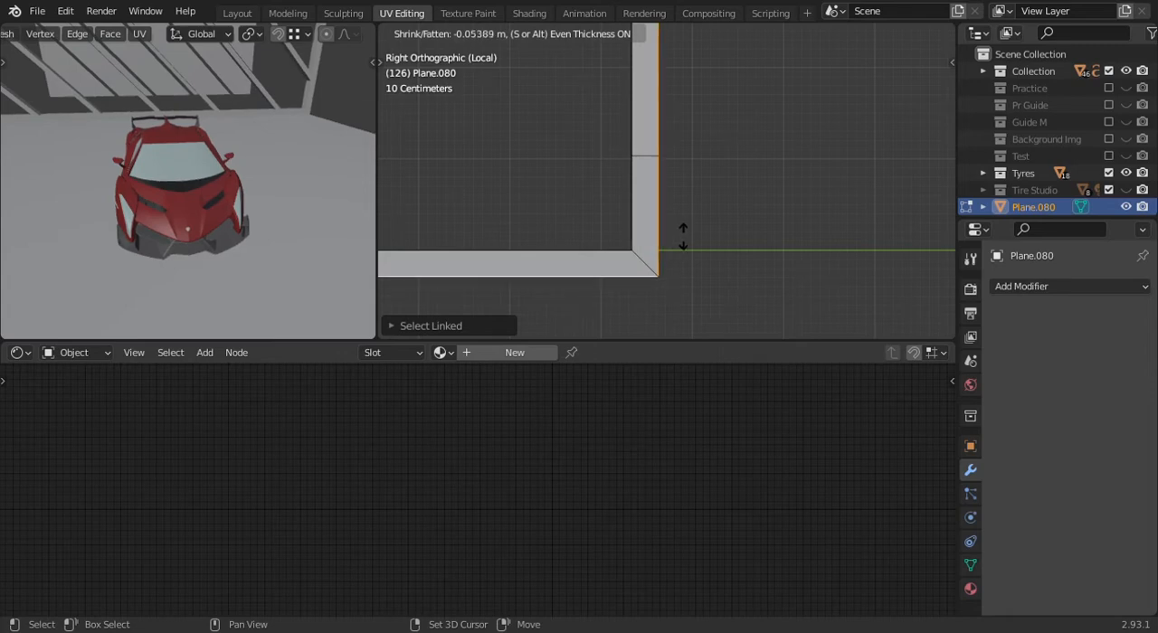
click(683, 243)
- Inspect the thickened ground and wall frame and the detached panels from several angles
scroll(703, 199, down, 3)
middle_drag(703, 199, 791, 256)
scroll(727, 232, up, 4)
middle_drag(727, 233, 625, 179)
scroll(658, 195, down, 4)
scroll(626, 179, down, 4)
scroll(812, 197, up, 2)
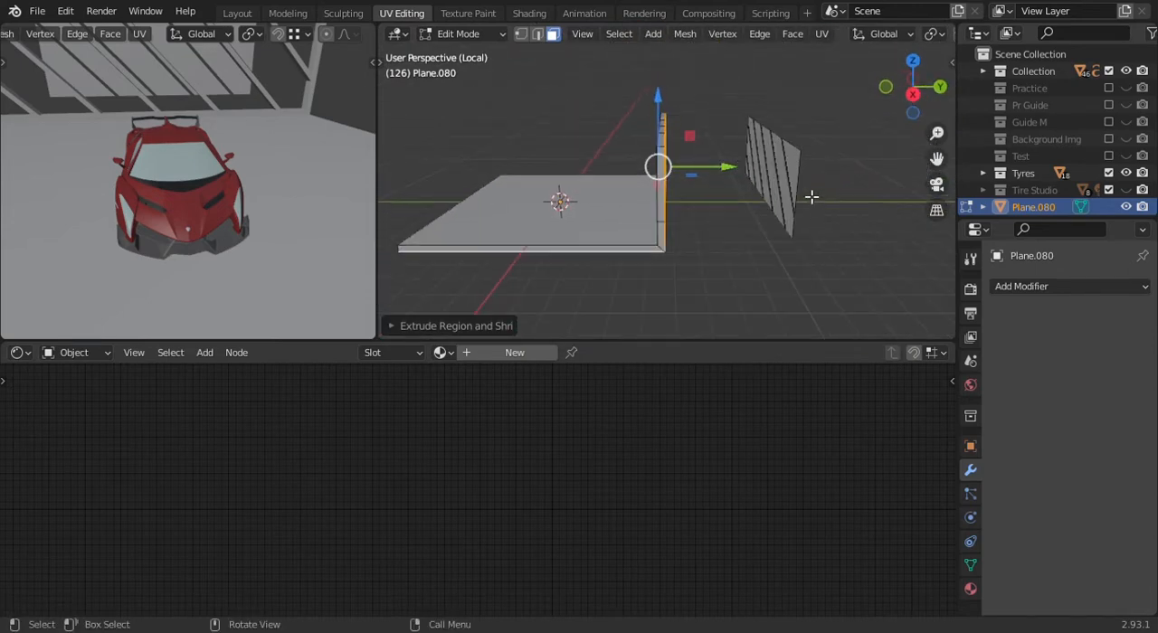
scroll(873, 175, up, 3)
- Box-select all the detached diagonal panels with see-through display and extrude them by about −0.046 m
shift+middle_drag(873, 176, 743, 192)
key(alt+z)
key(b)
drag(779, 208, 780, 207)
scroll(785, 194, down, 2)
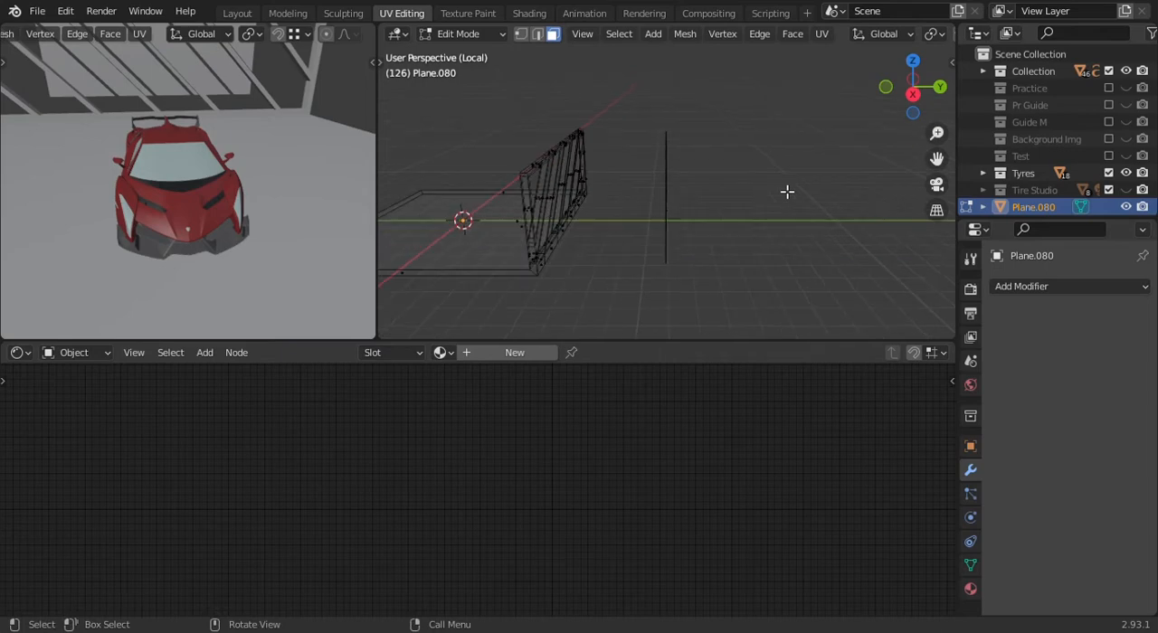
drag(770, 101, 650, 273)
scroll(698, 220, up, 3)
middle_drag(698, 222, 748, 246)
key(e)
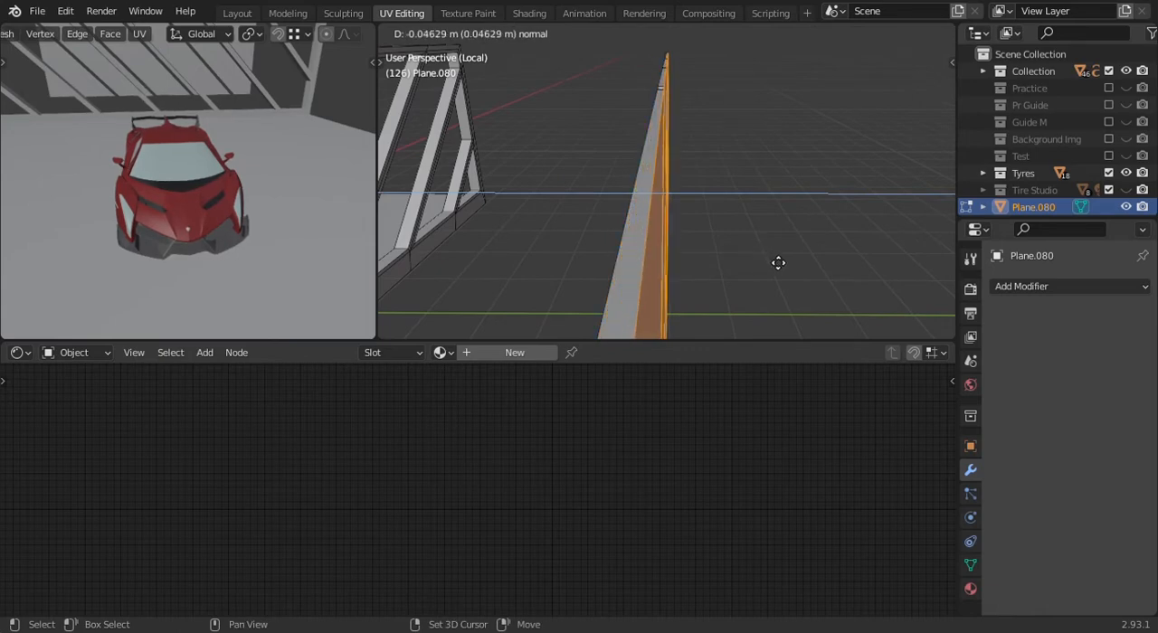
click(778, 262)
- Nudge the extruded faces of the detached panels into position
scroll(769, 258, down, 5)
middle_drag(768, 259, 733, 196)
key(g)
click(732, 200)
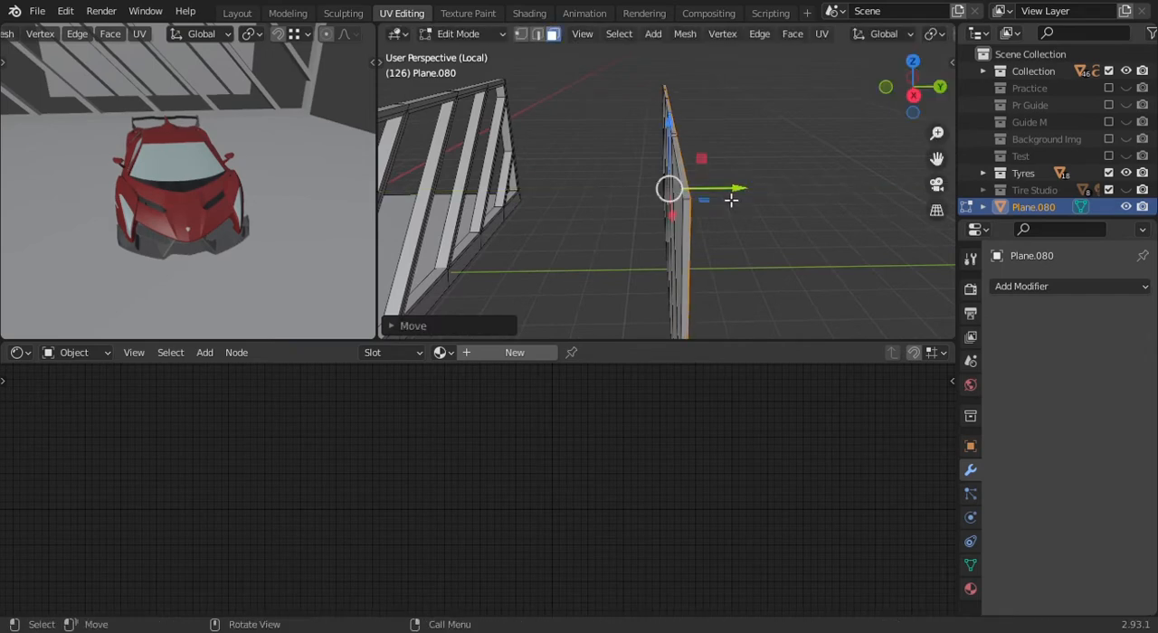
- Box-select the whole thickened panels in wireframe and move them along −Y back to the wall frame in the right view
scroll(731, 201, down, 2)
key(shift+z)
middle_drag(720, 131, 731, 144)
drag(729, 112, 617, 322)
key(KP_3)
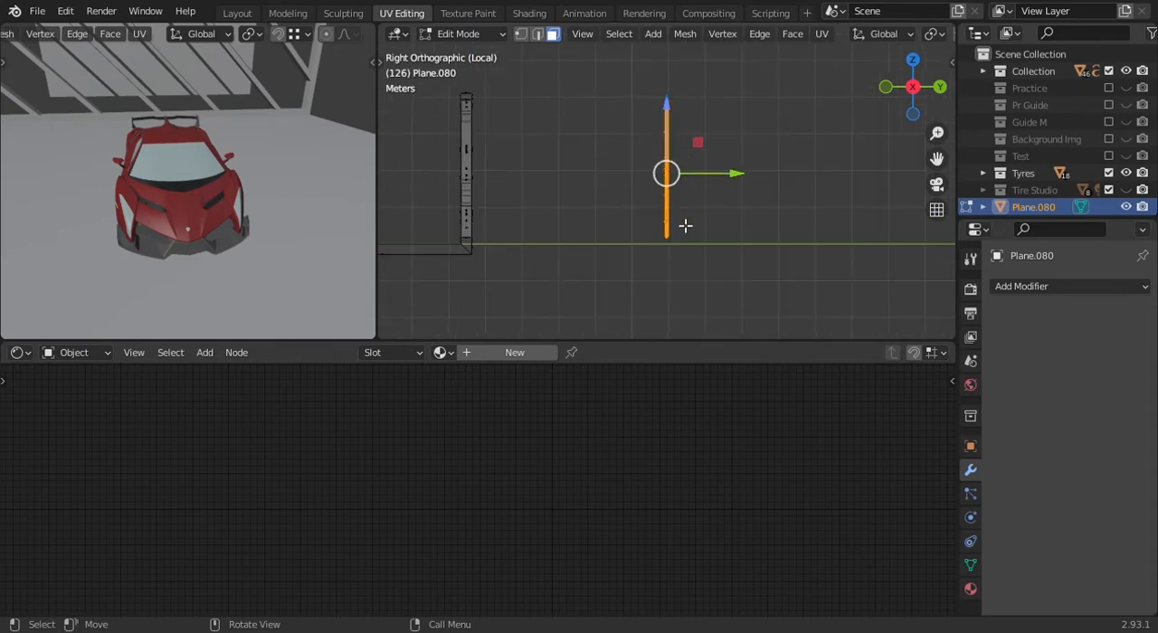
shift+middle_drag(683, 185, 758, 215)
key(g)
key(y)
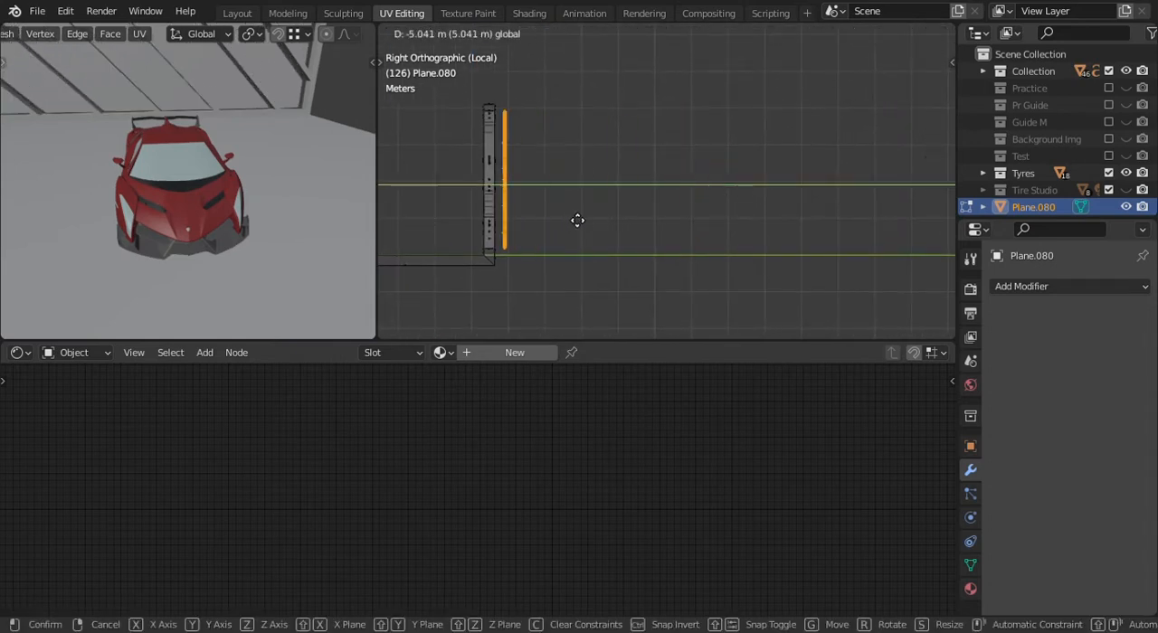
click(543, 233)
- Fine-tune the panels' position along the Y axis so they sit centred within the frame's thickness
scroll(550, 218, up, 3)
shift+middle_drag(550, 219, 823, 207)
scroll(695, 214, up, 2)
shift+middle_drag(627, 180, 679, 193)
key(g)
key(y)
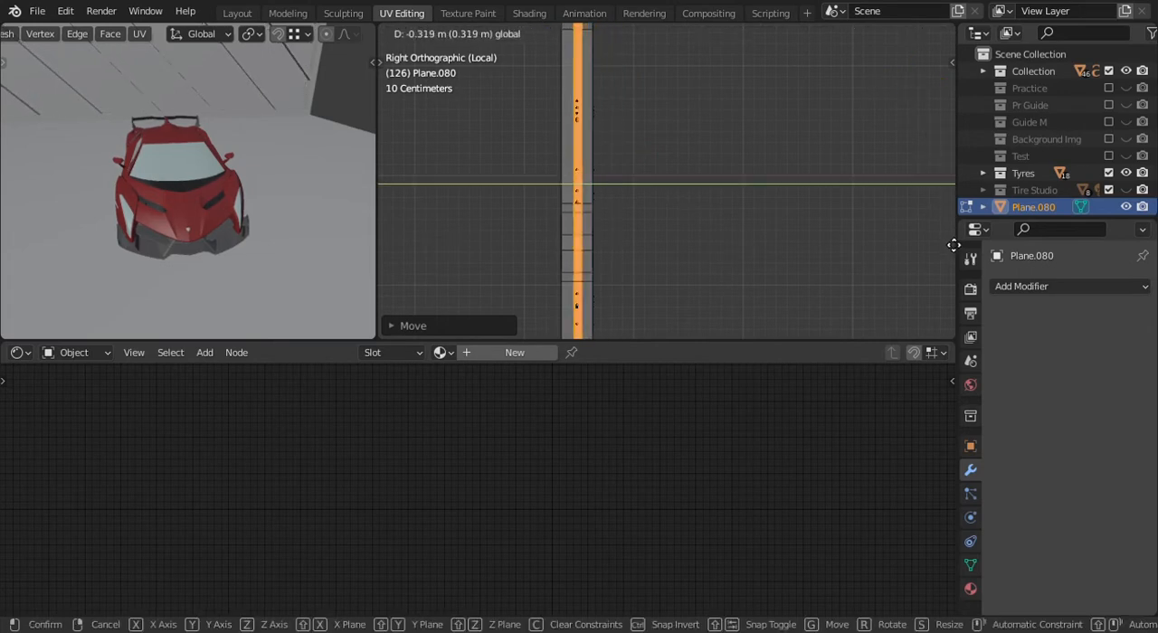
click(843, 243)
scroll(844, 244, down, 8)
- Return to Object Mode with solid shading and leave local view to bring the car back
key(Tab)
middle_drag(663, 174, 750, 194)
scroll(776, 223, down, 3)
click(778, 223)
key(shift+z)
scroll(699, 201, up, 3)
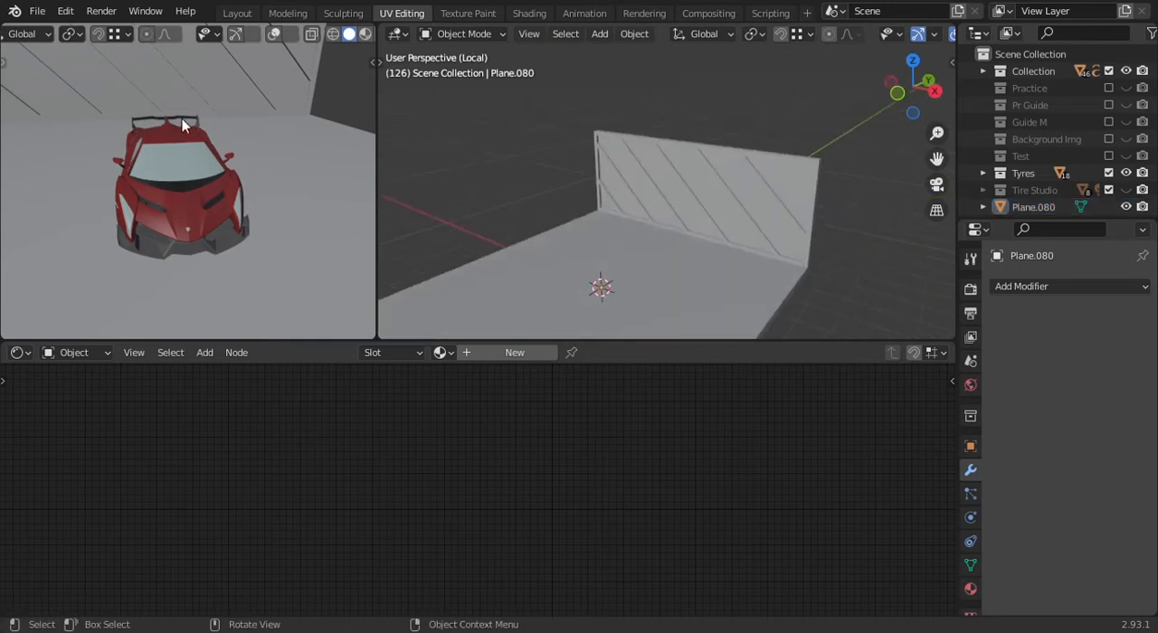
scroll(182, 118, down, 2)
mouse_move(698, 244)
shift+middle_down()
mouse_move(770, 184)
mouse_move(730, 181)
mouse_move(641, 218)
mouse_move(708, 233)
shift+middle_up()
scroll(770, 184, down, 2)
key(KP_Divide)
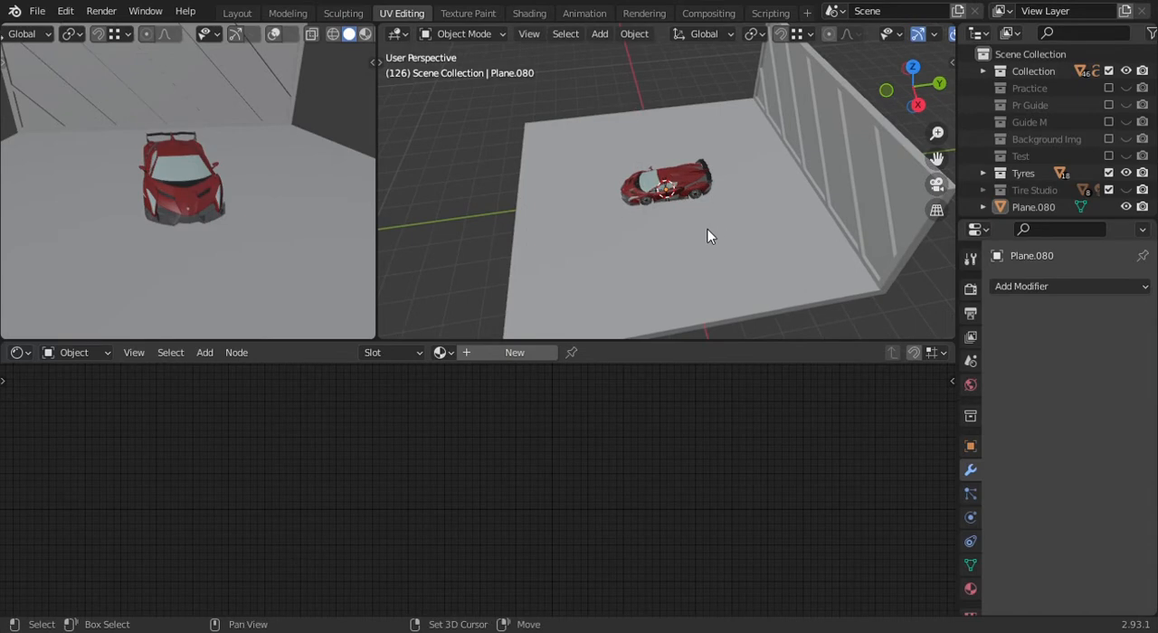
- Add a camera and align it to a front view framing the car and the back wall
key(shift+a)
mouse_move(709, 229)
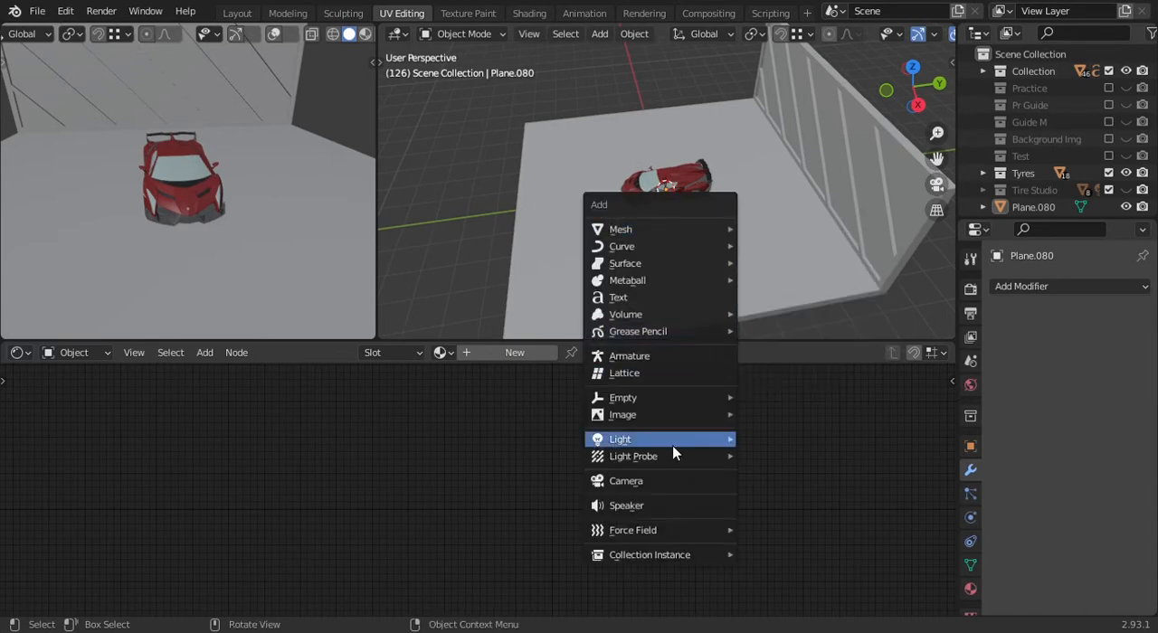
click(674, 484)
key(KP_1)
shift+middle_drag(762, 166, 723, 194)
scroll(710, 220, up, 3)
scroll(715, 187, up, 1)
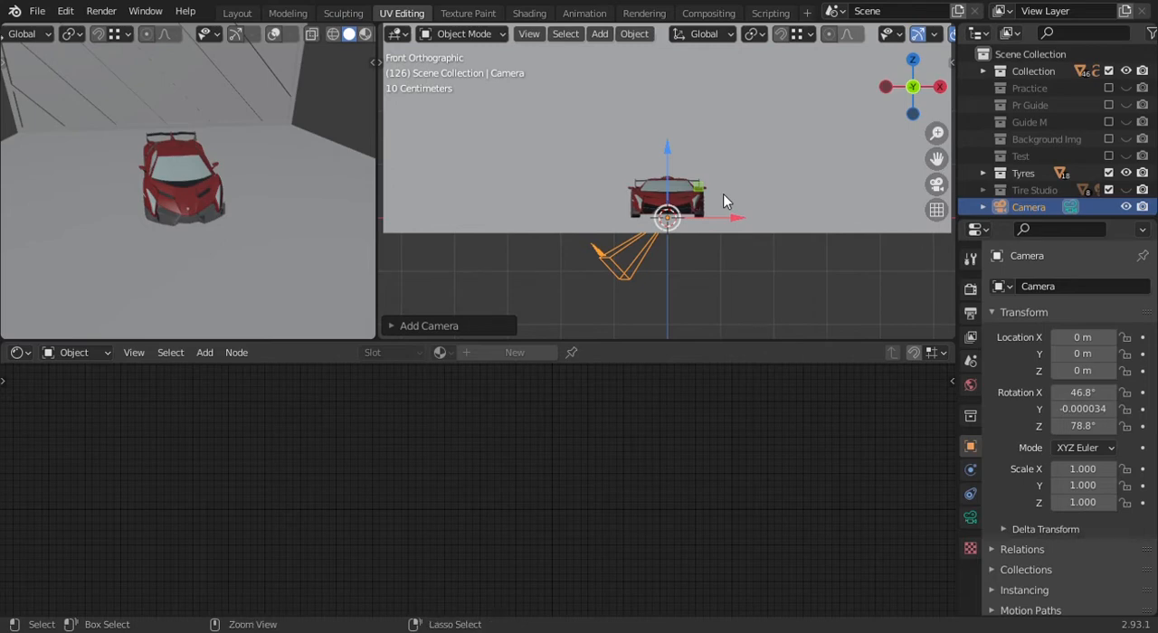
key(ctrl+alt+KP_0)
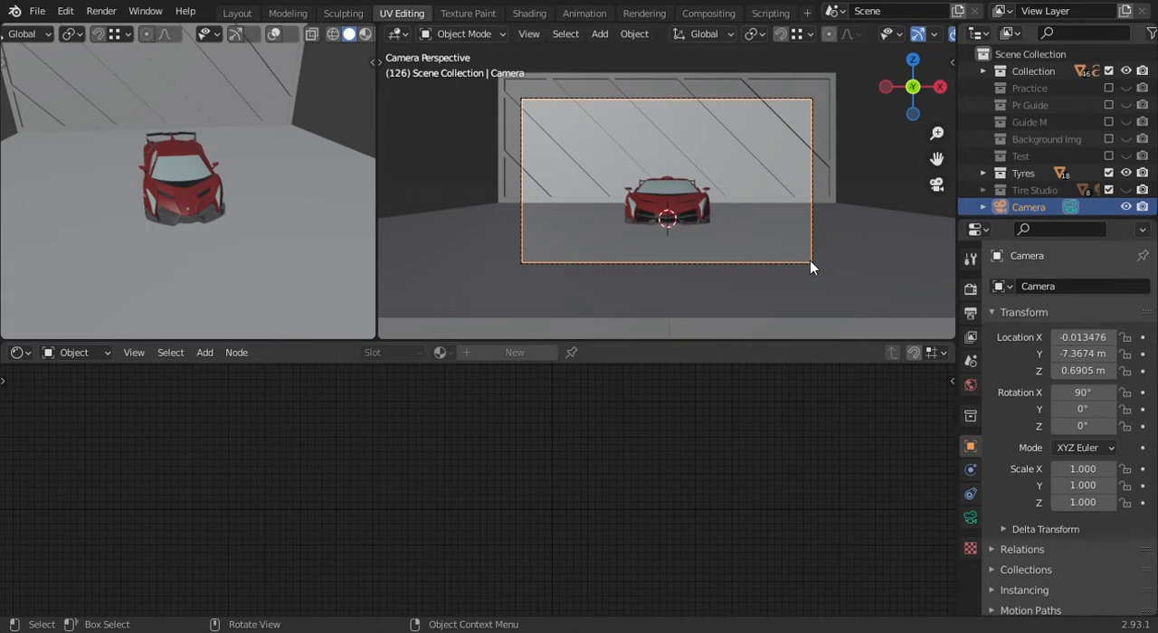
- Set the camera's focal length to 180 mm
click(972, 519)
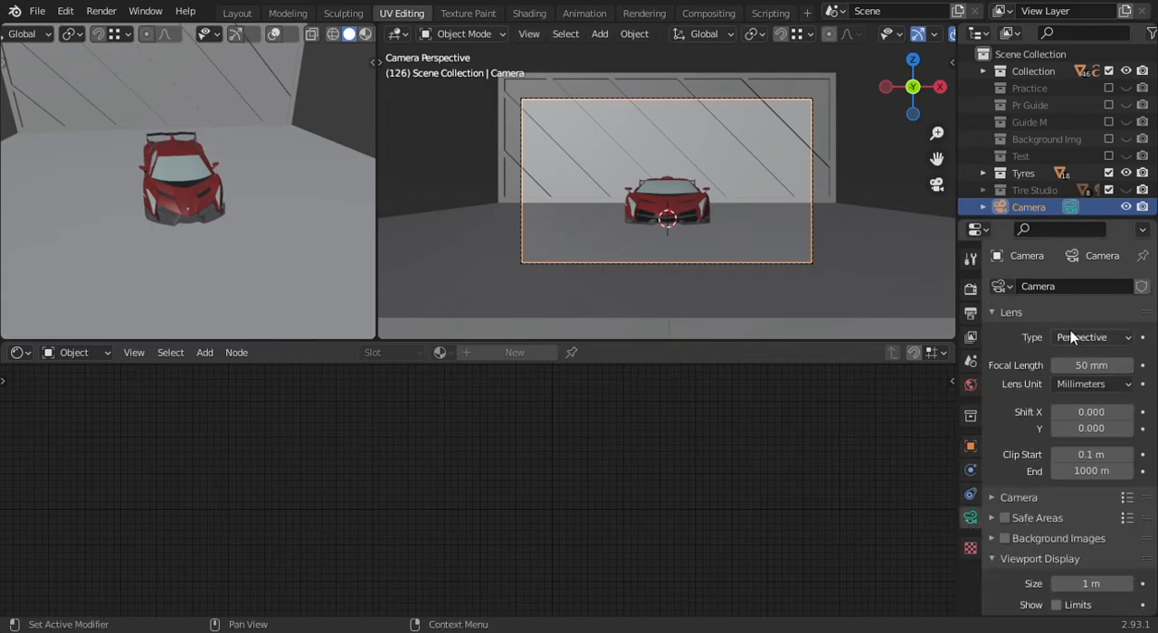
click(1101, 366)
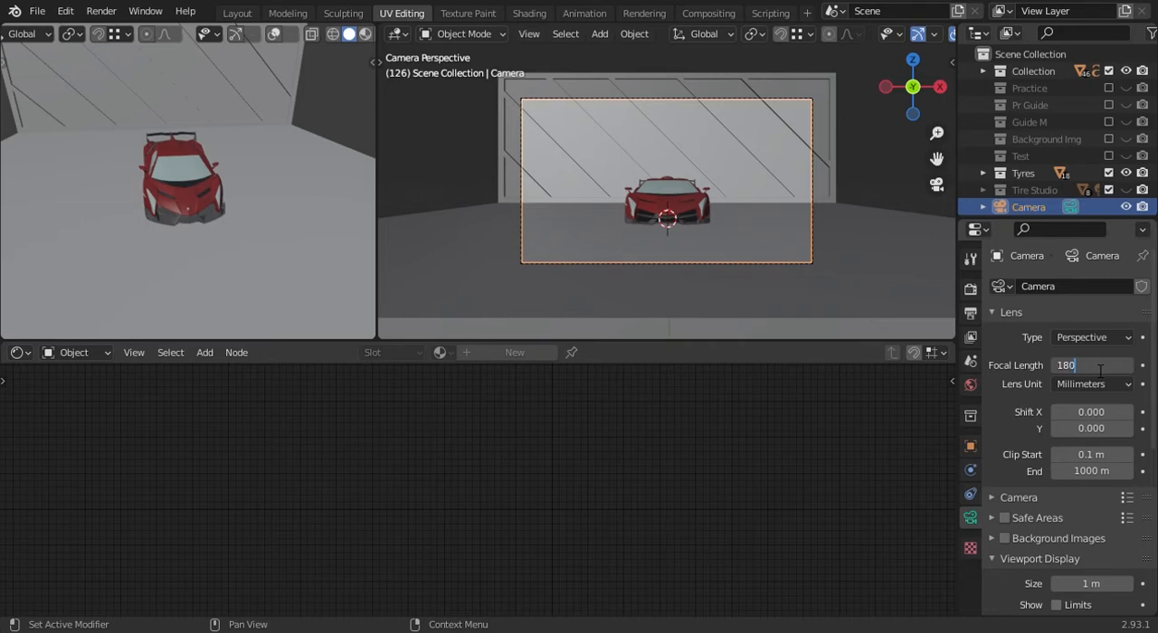
key(Return)
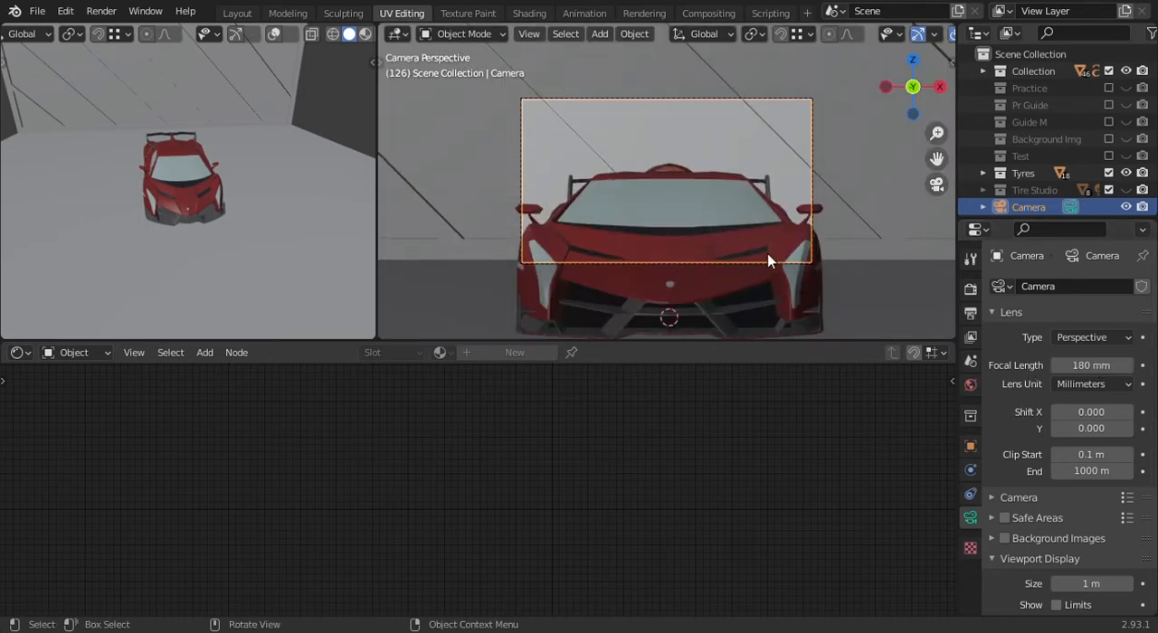
- Lock the camera to the view, pull it back until the whole car fits in the frame, and release the lock
key(n)
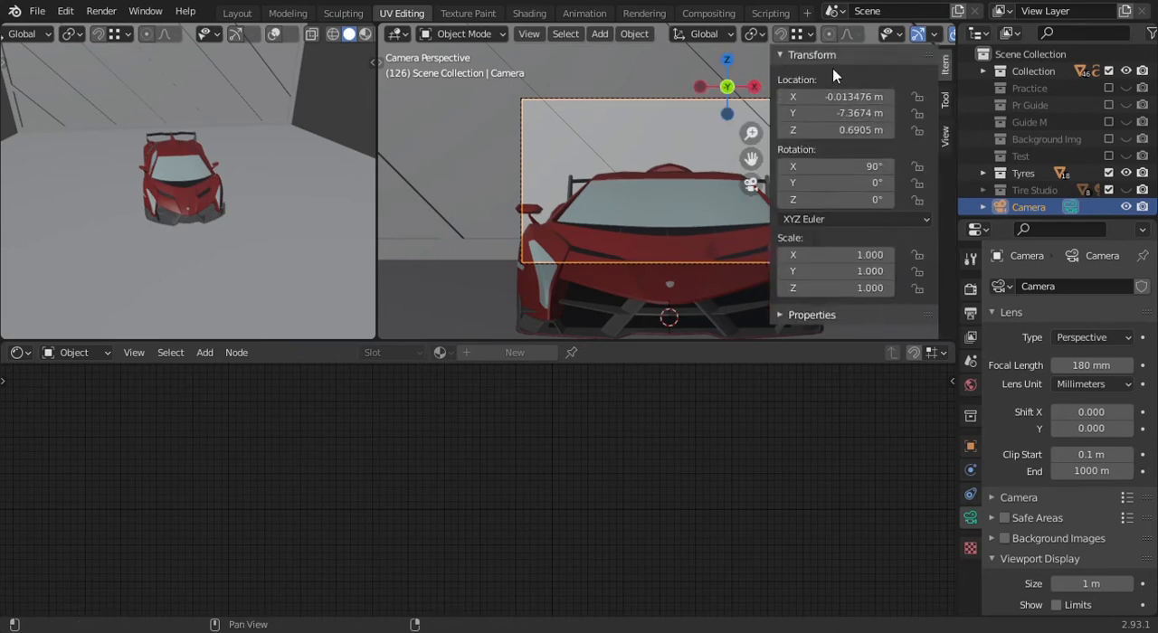
click(945, 136)
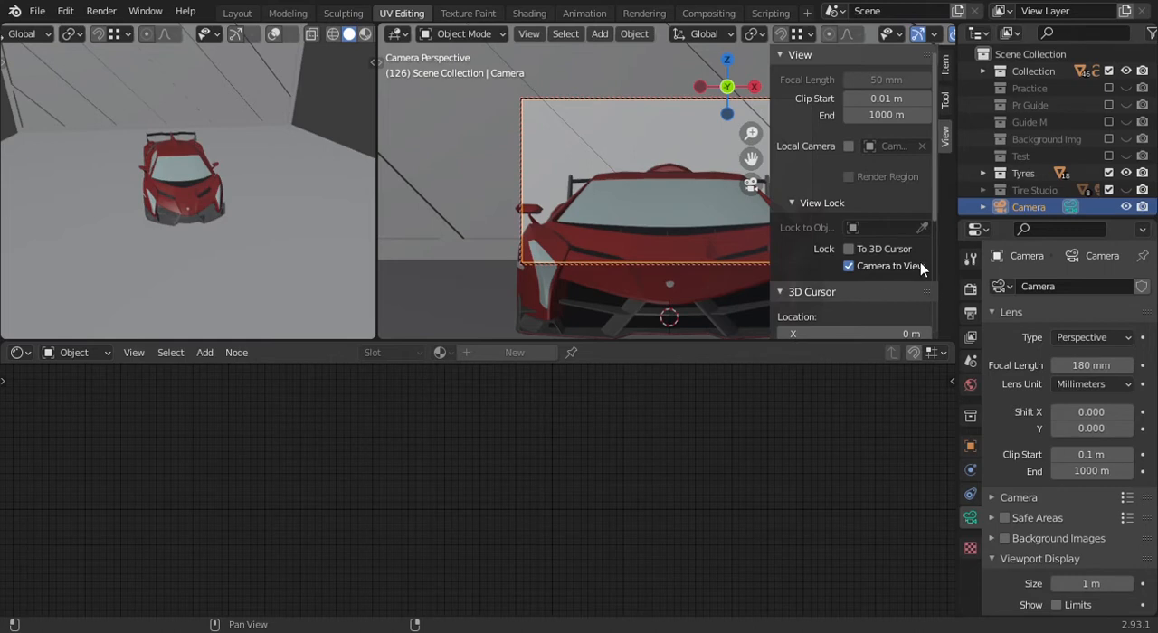
key(n)
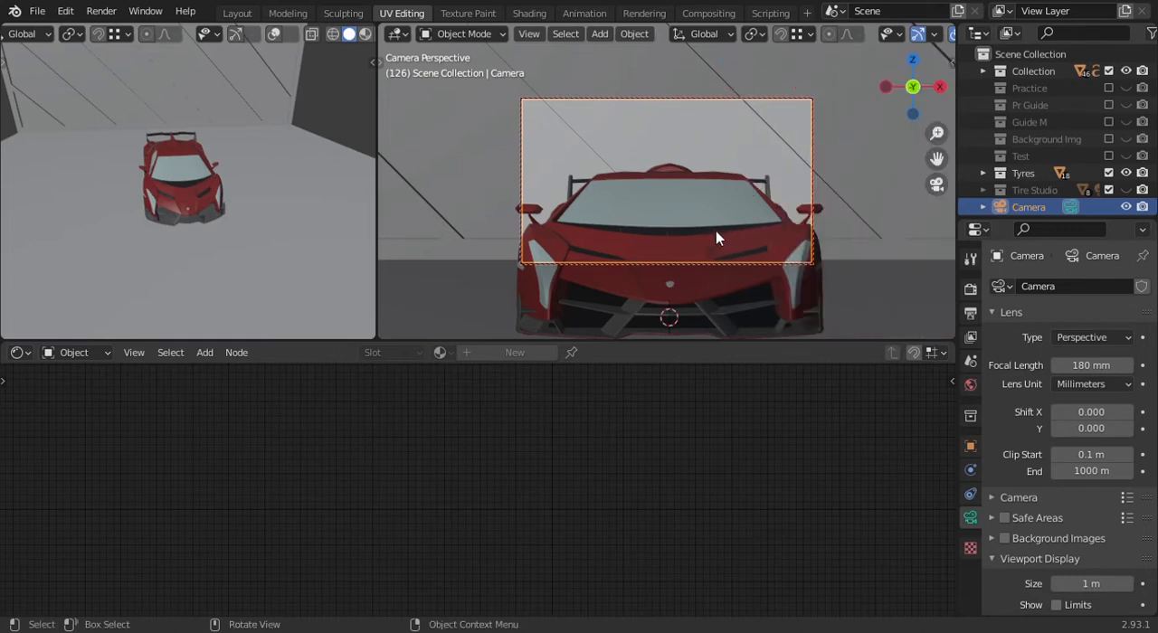
scroll(716, 231, down, 3)
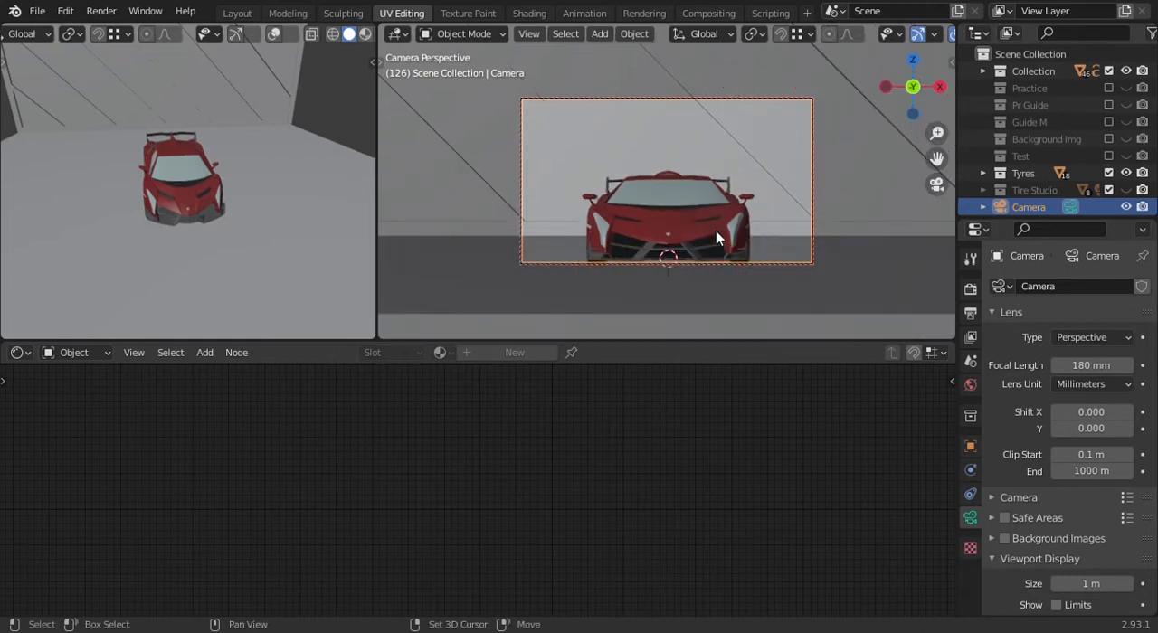
scroll(715, 231, down, 3)
middle_drag(714, 218, 710, 206)
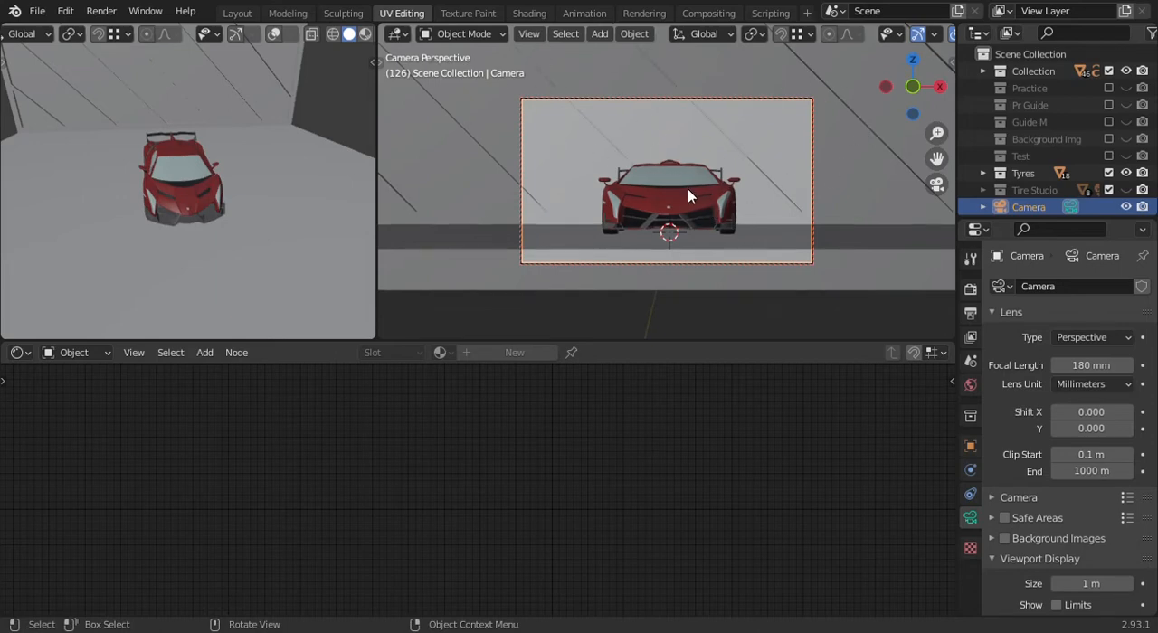
key(n)
key(n)
- Select the back wall's vertices in the studio mesh in Edit Mode and move them along Y away from the car
middle_drag(573, 119, 672, 256)
click(672, 256)
key(Tab)
middle_drag(742, 269, 722, 157)
middle_drag(729, 195, 721, 194)
click(522, 35)
drag(786, 127, 638, 317)
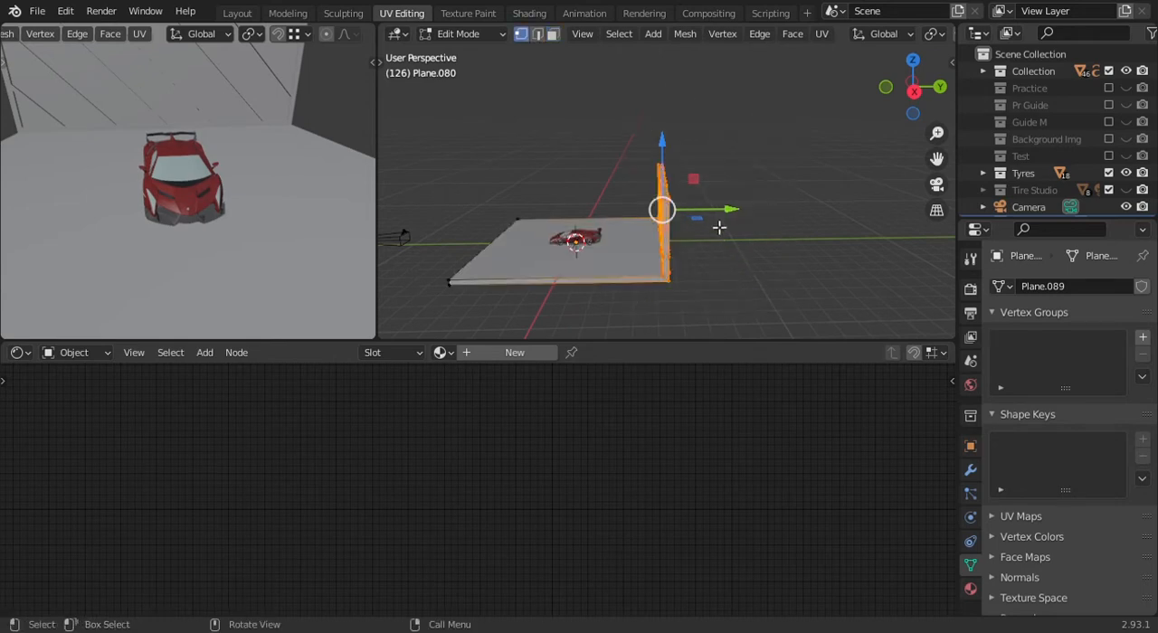
key(g)
key(y)
click(770, 241)
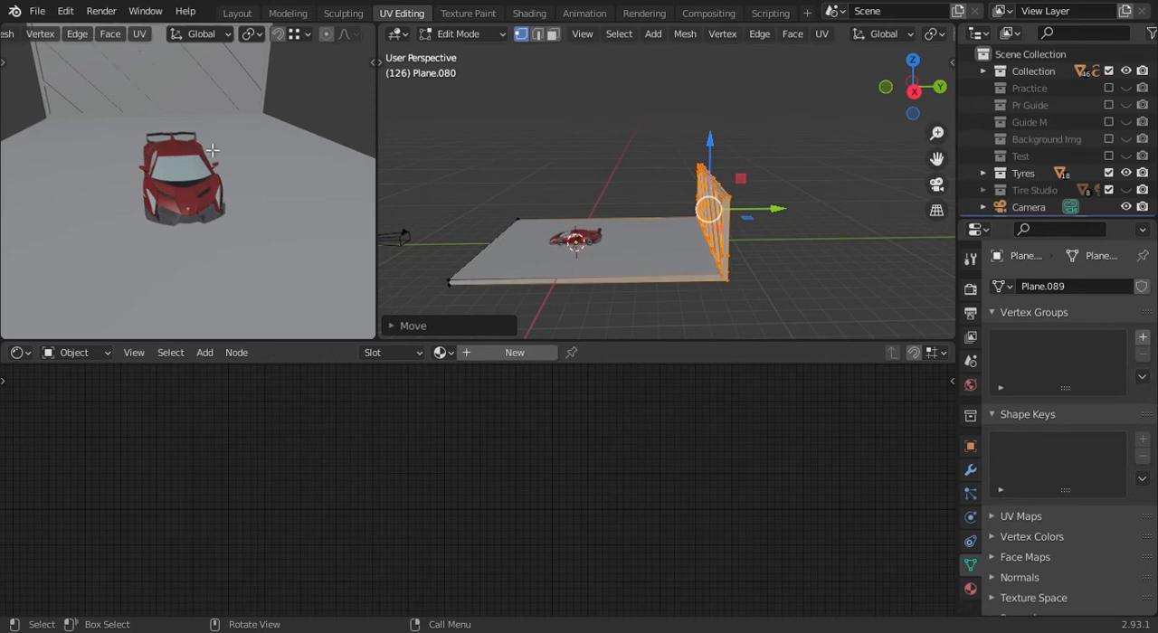
- Look through the camera in the second 3D viewport, with the camera frame enlarged around the car
key(KP_0)
scroll(222, 180, up, 1)
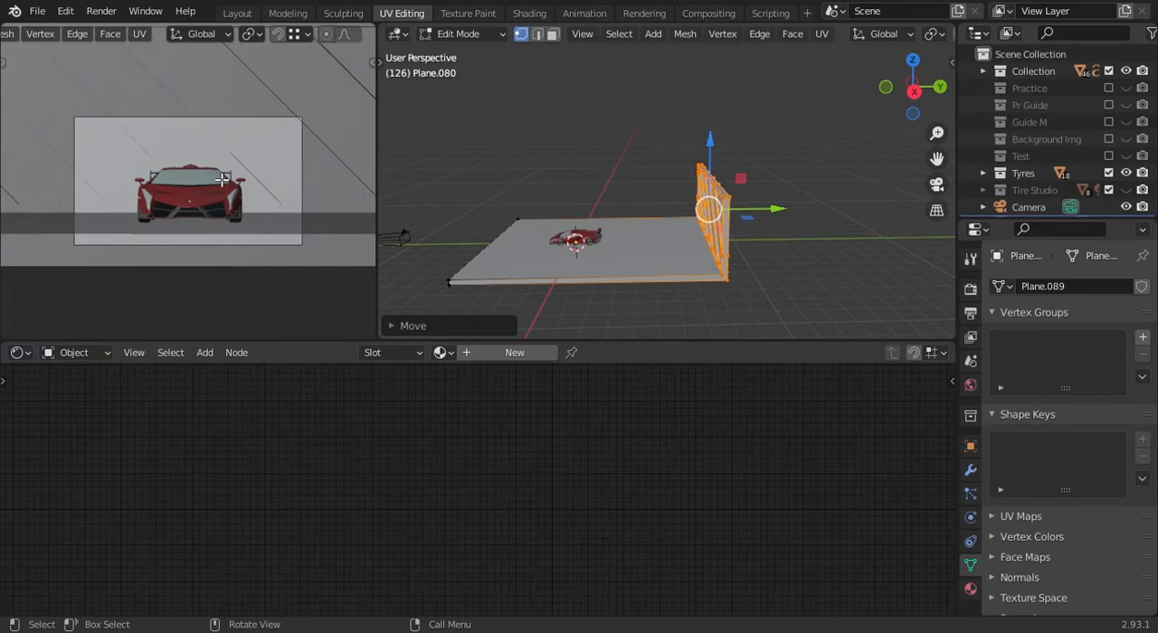
scroll(221, 180, down, 4)
scroll(222, 180, up, 5)
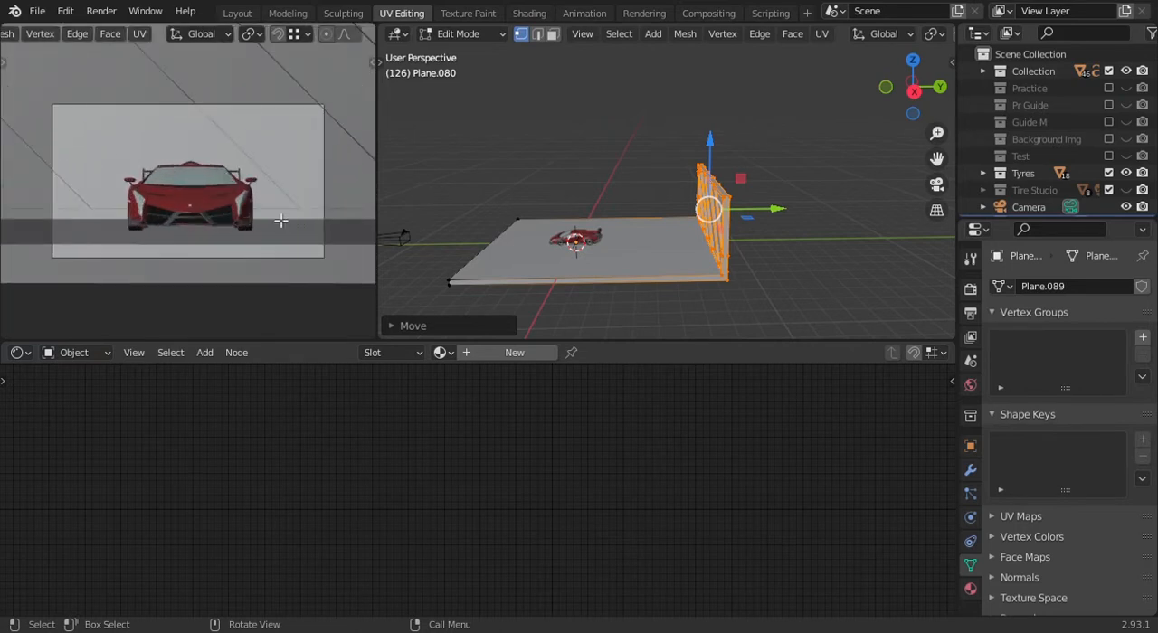
scroll(281, 220, up, 2)
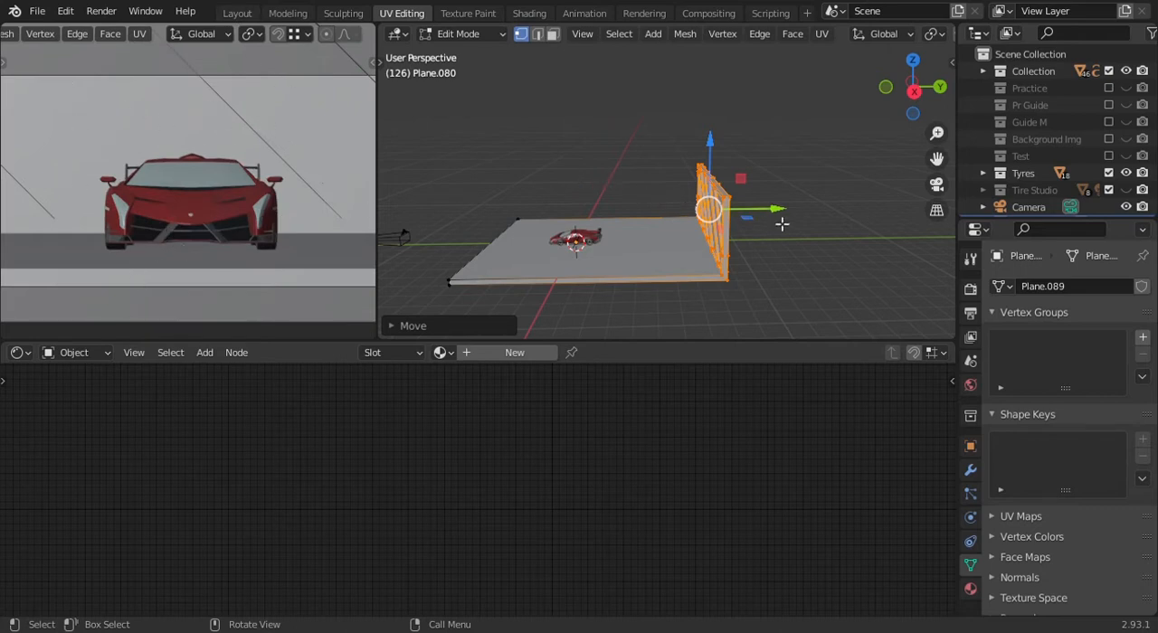
- Push the selected back wall farther from the car along the Y axis
mouse_move(782, 218)
middle_down()
mouse_move(757, 245)
mouse_move(792, 223)
middle_up()
scroll(778, 236, up, 2)
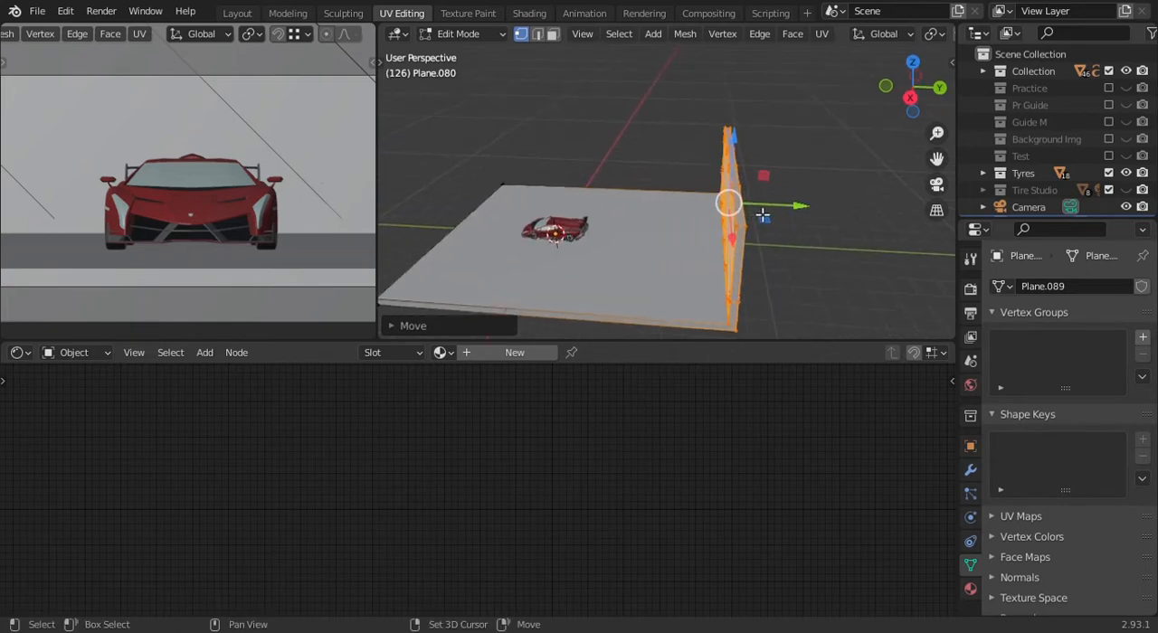
drag(809, 207, 858, 242)
scroll(827, 228, down, 3)
- Extend the ground's front edge about 4.8 m toward the camera along Y and return to Object Mode
mouse_move(680, 190)
middle_down()
mouse_move(788, 178)
mouse_move(553, 179)
middle_up()
drag(550, 167, 589, 269)
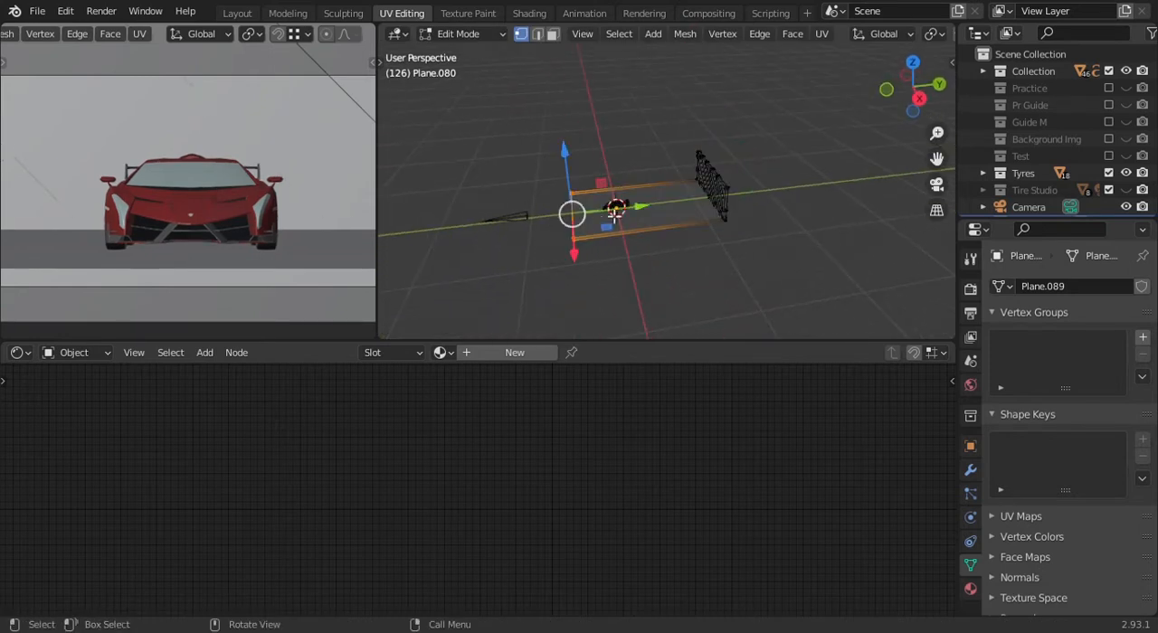
key(g)
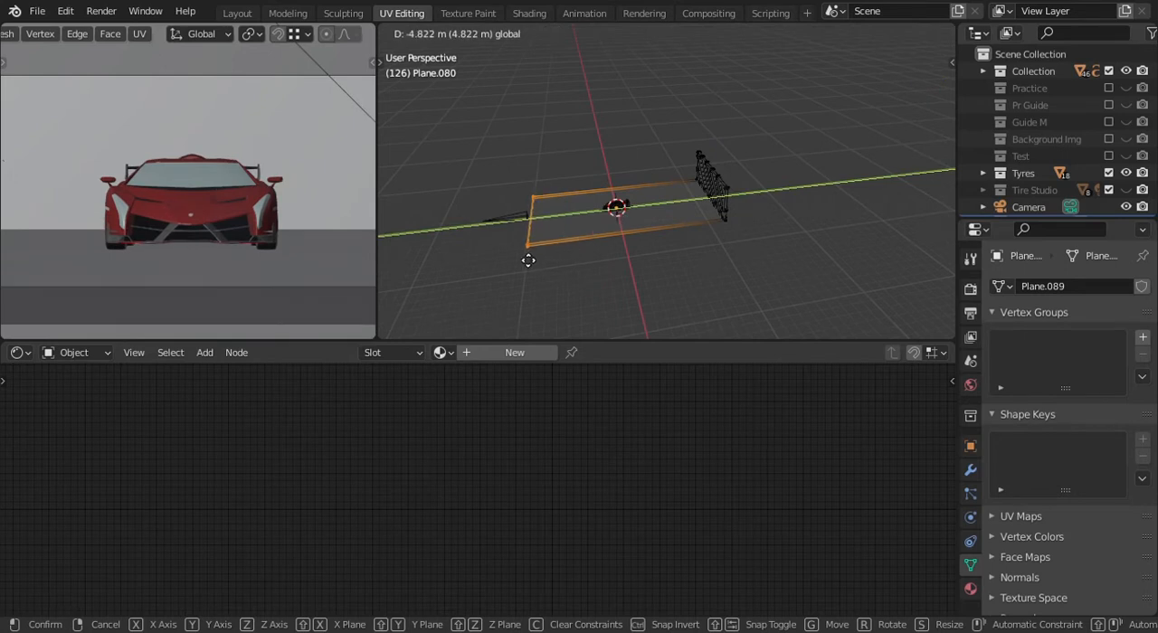
click(525, 256)
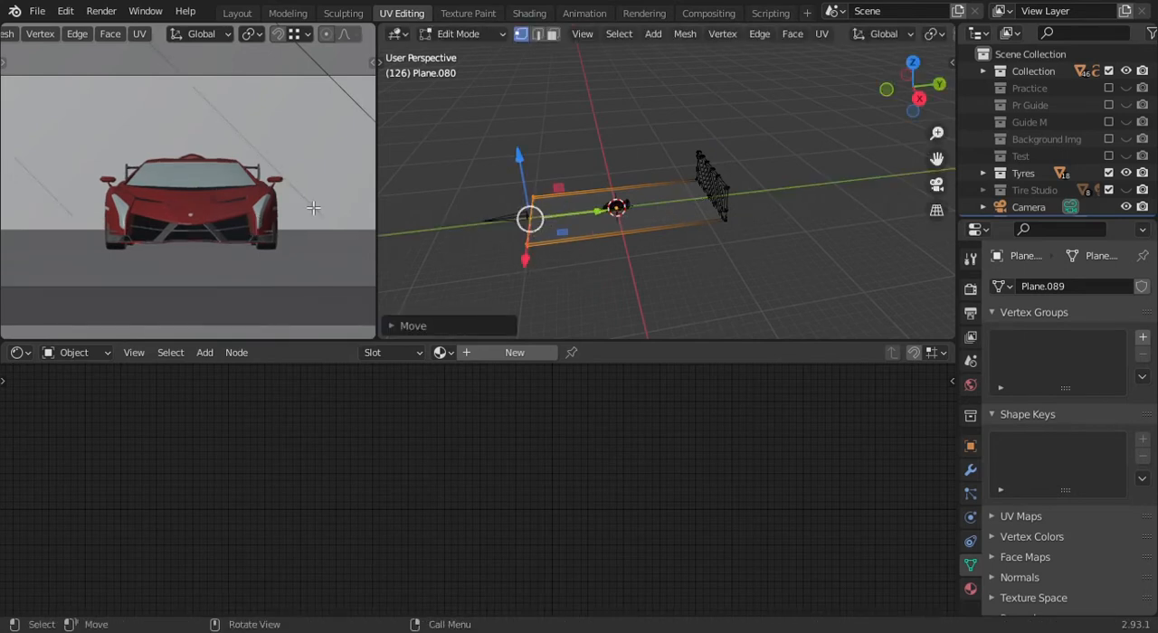
mouse_move(549, 179)
middle_down()
mouse_move(647, 214)
mouse_move(738, 218)
middle_up()
key(Tab)
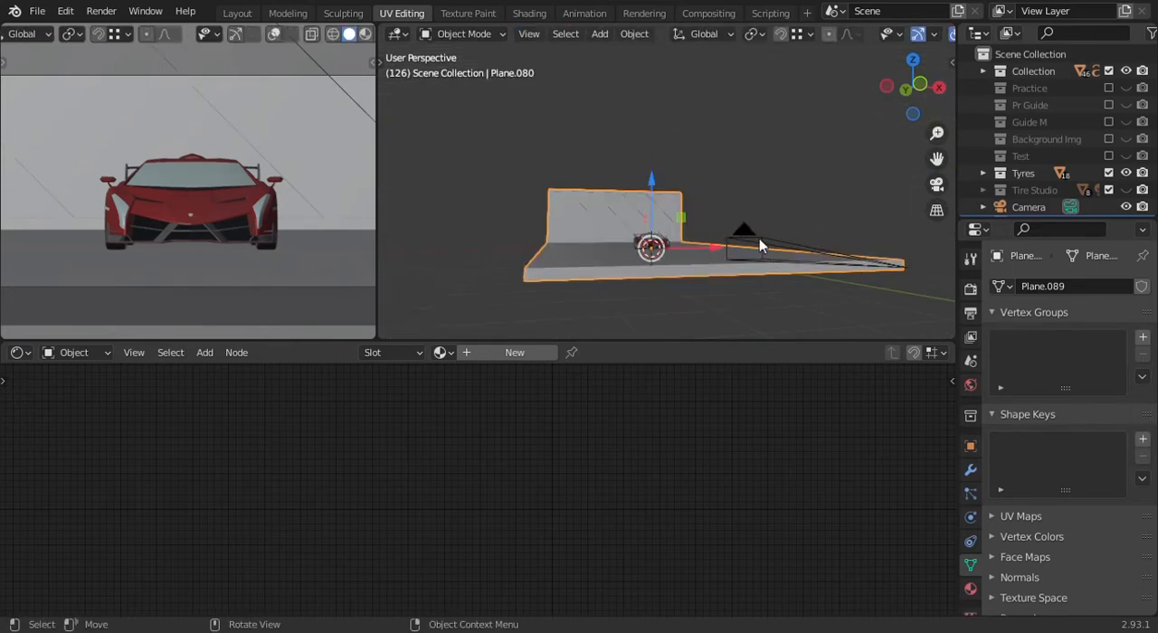
- Select the camera and, with it temporarily locked to the view, fine-tune its framing of the car
click(759, 238)
key(KP_0)
scroll(762, 240, up, 4)
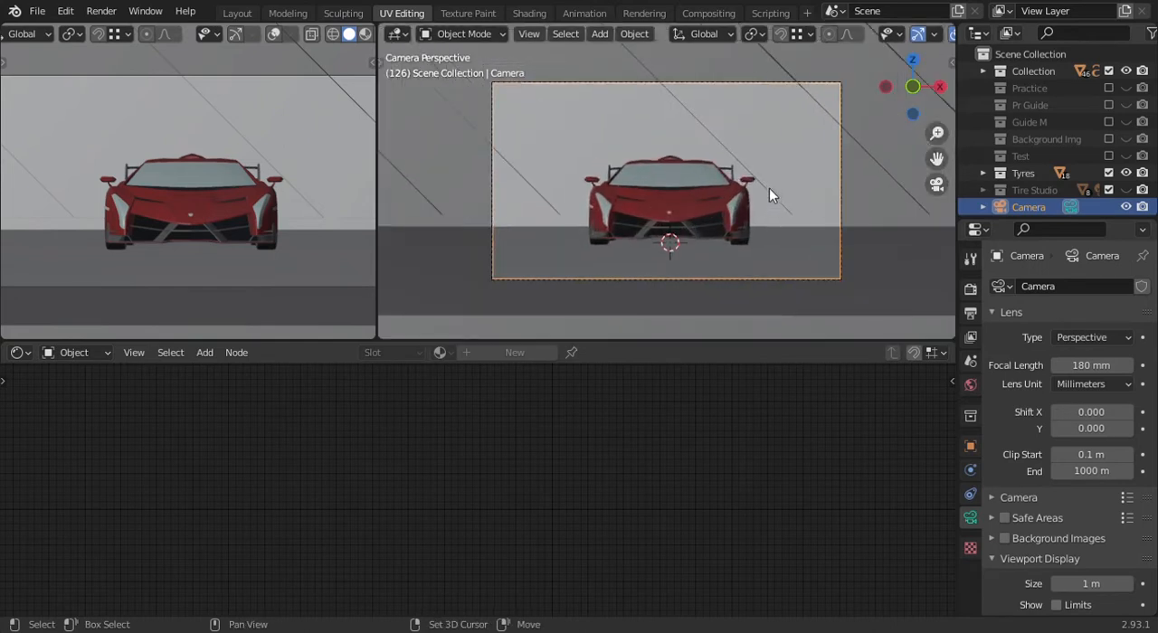
shift+middle_drag(769, 190, 742, 225)
key(n)
click(863, 266)
key(n)
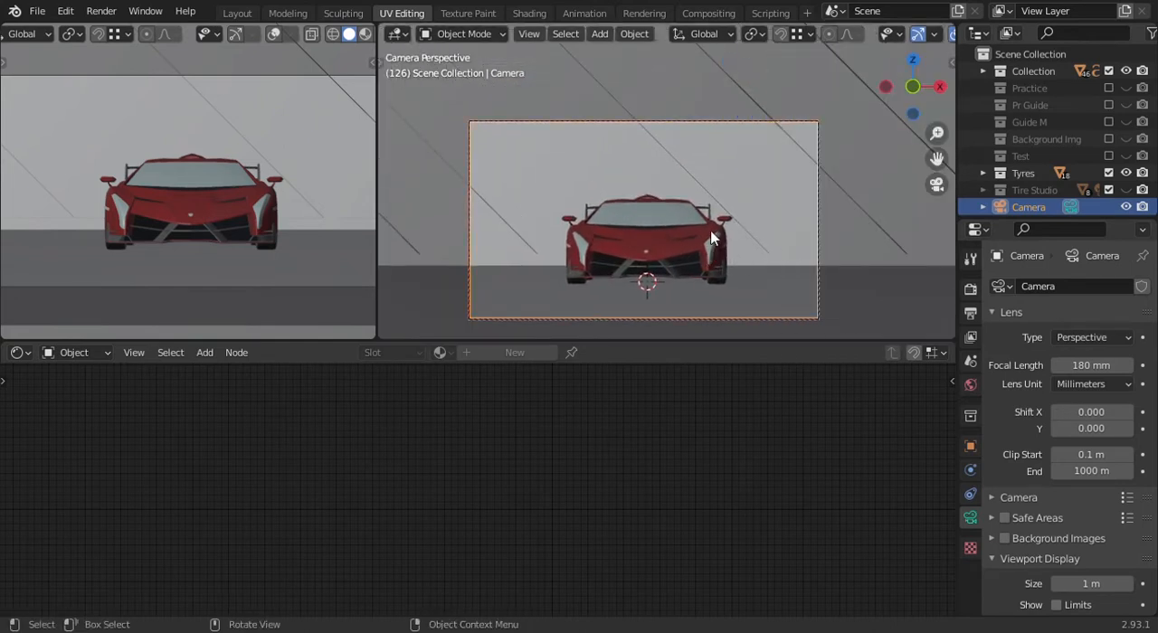
ctrl+middle_drag(711, 236, 709, 237)
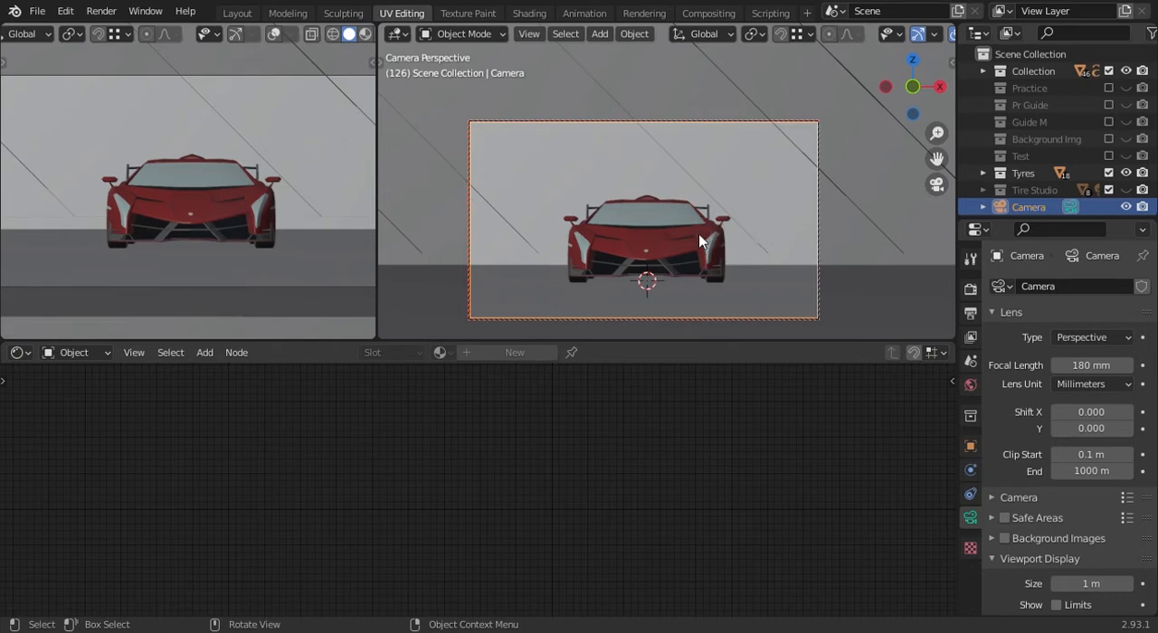
key(n)
click(865, 266)
key(n)
- Switch the viewport showing the camera view to Rendered shading
middle_drag(626, 241, 756, 180)
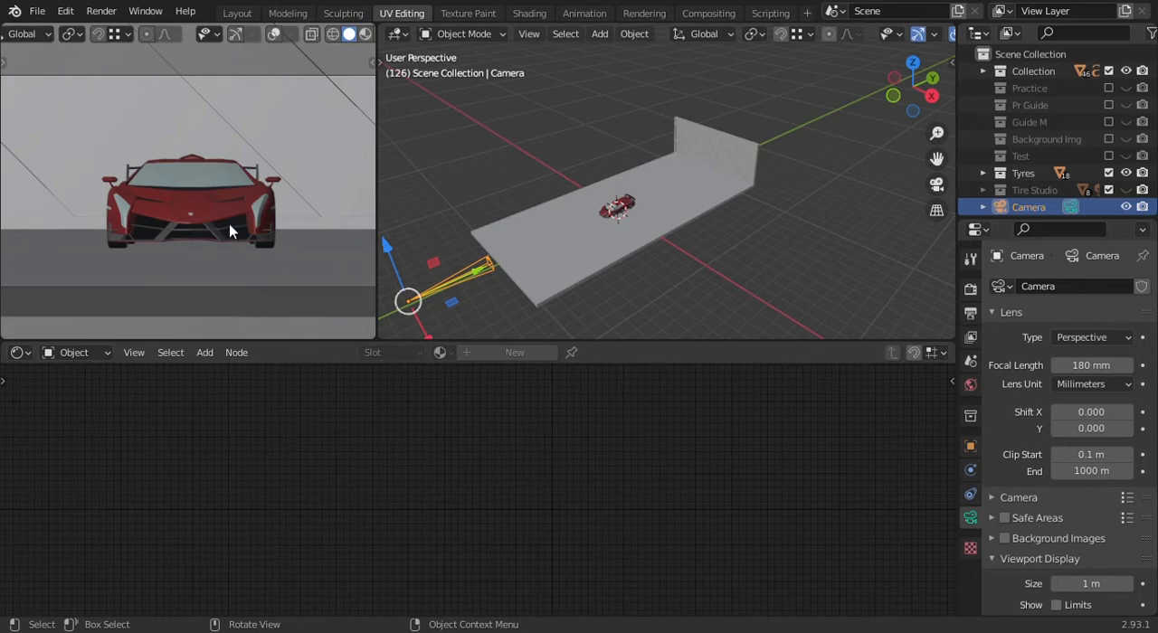
middle_drag(673, 234, 508, 199)
key(z)
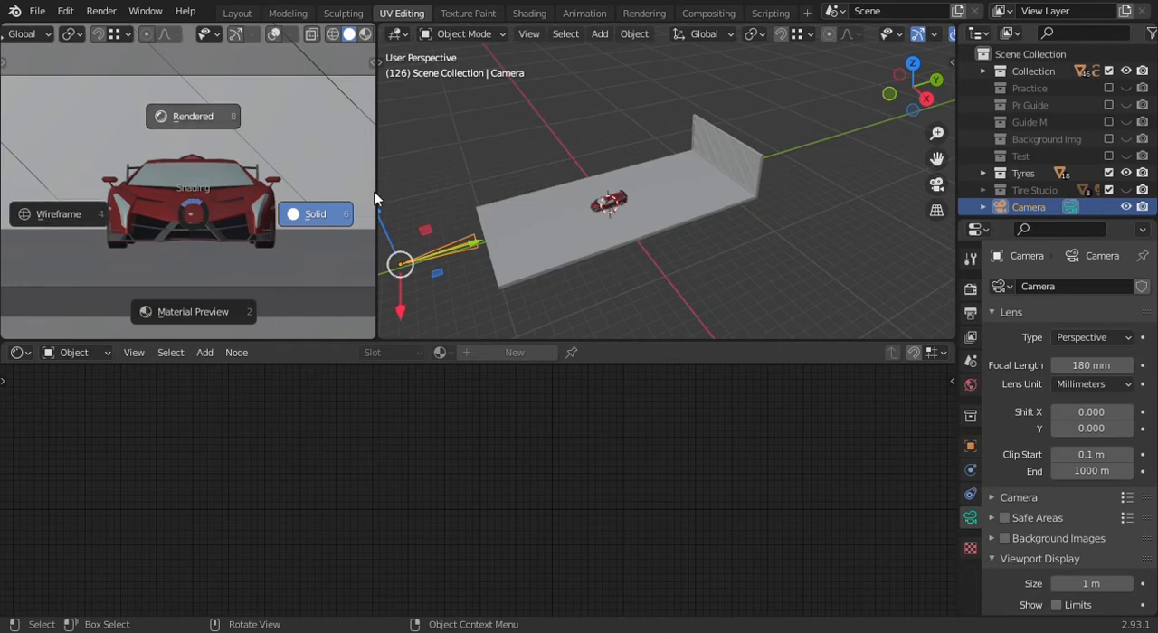
click(289, 73)
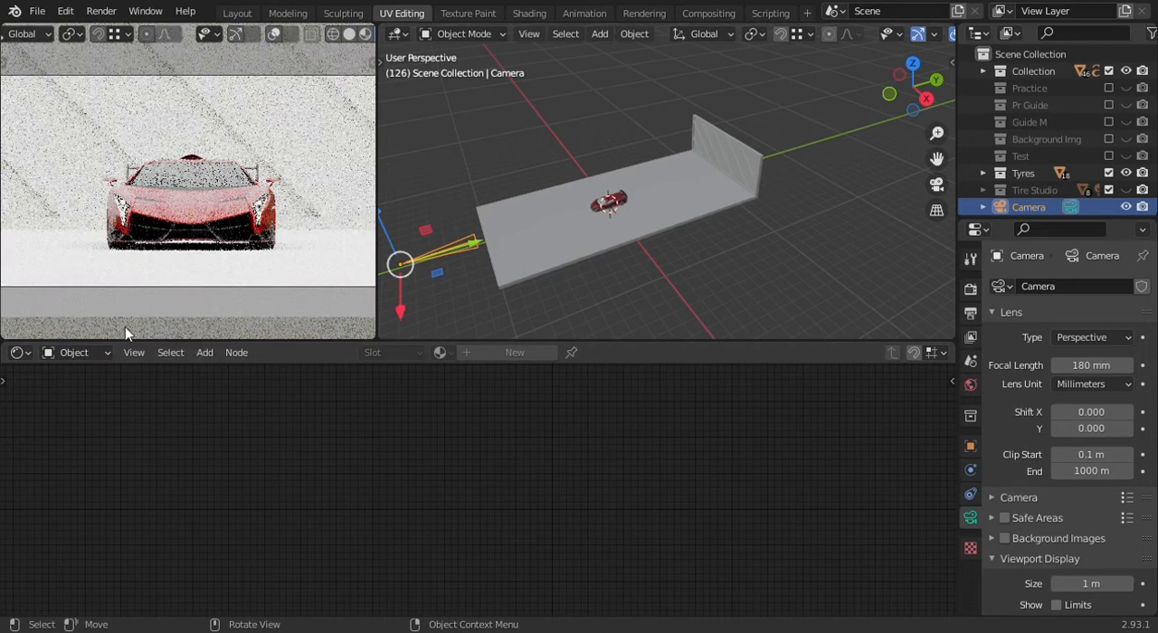
- Show the World shader nodes and disconnect the autumn_road_4k.hdr environment texture from the Background color
click(73, 353)
click(106, 390)
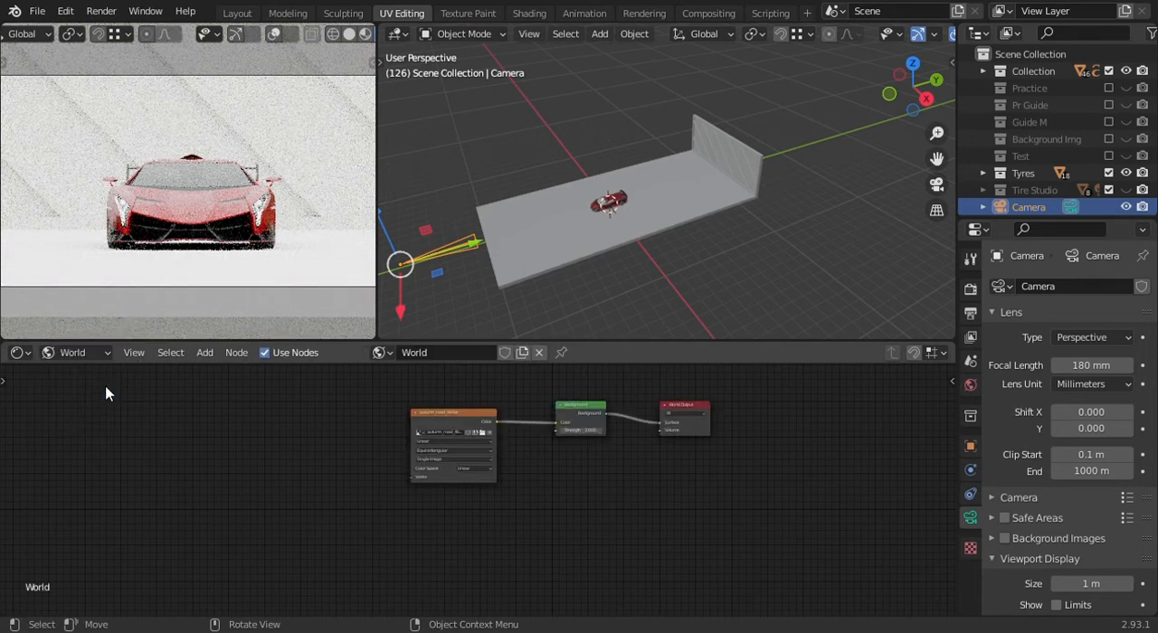
scroll(570, 401, up, 4)
middle_drag(578, 401, 567, 480)
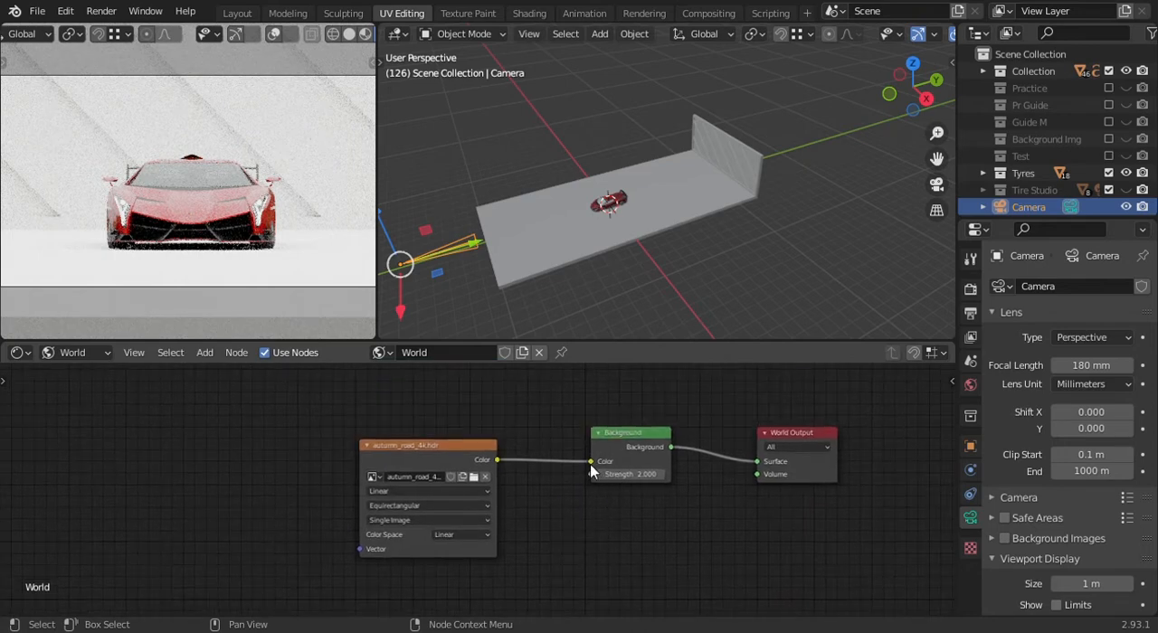
drag(590, 462, 563, 473)
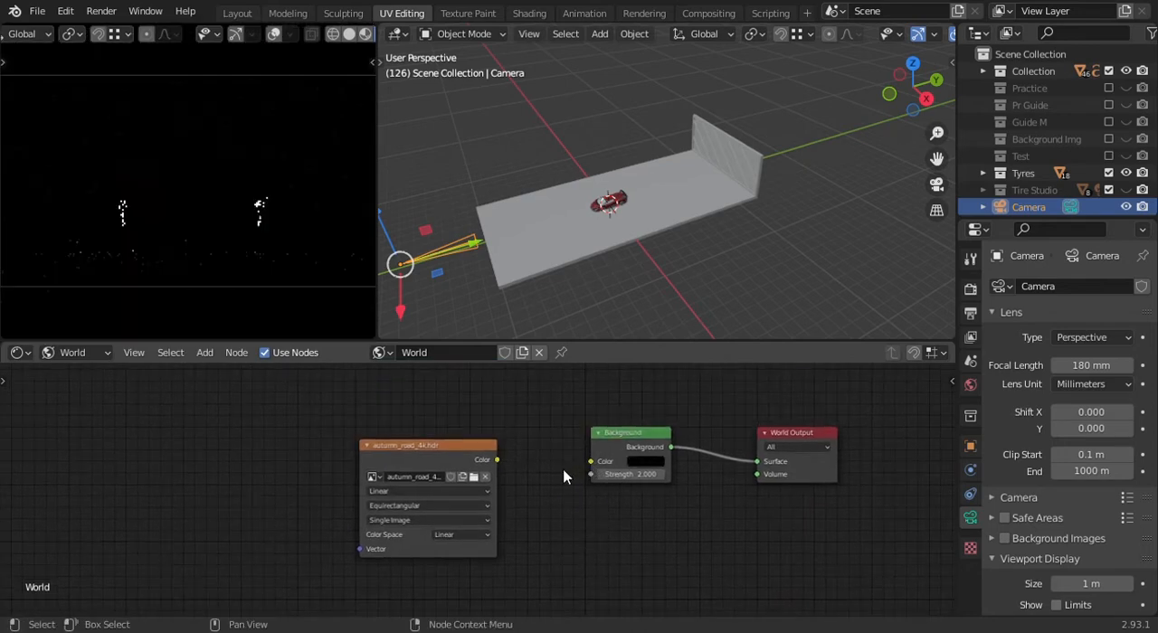
- Add a plane mesh at the car and raise it well above the roof
scroll(664, 442, up, 1)
scroll(663, 442, up, 1)
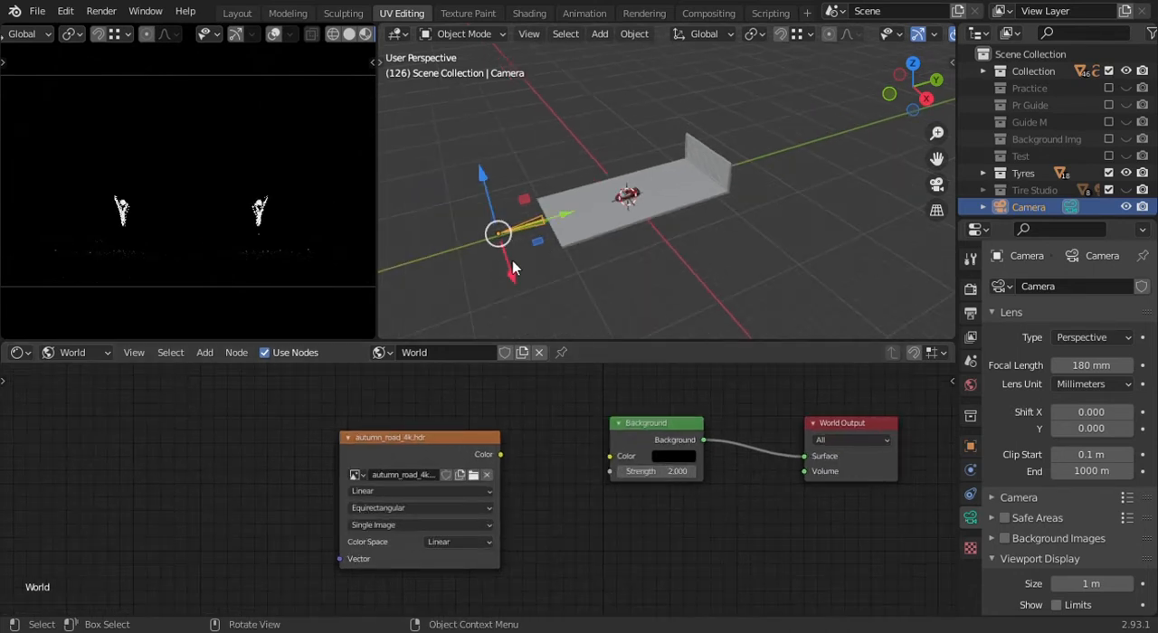
scroll(618, 203, up, 3)
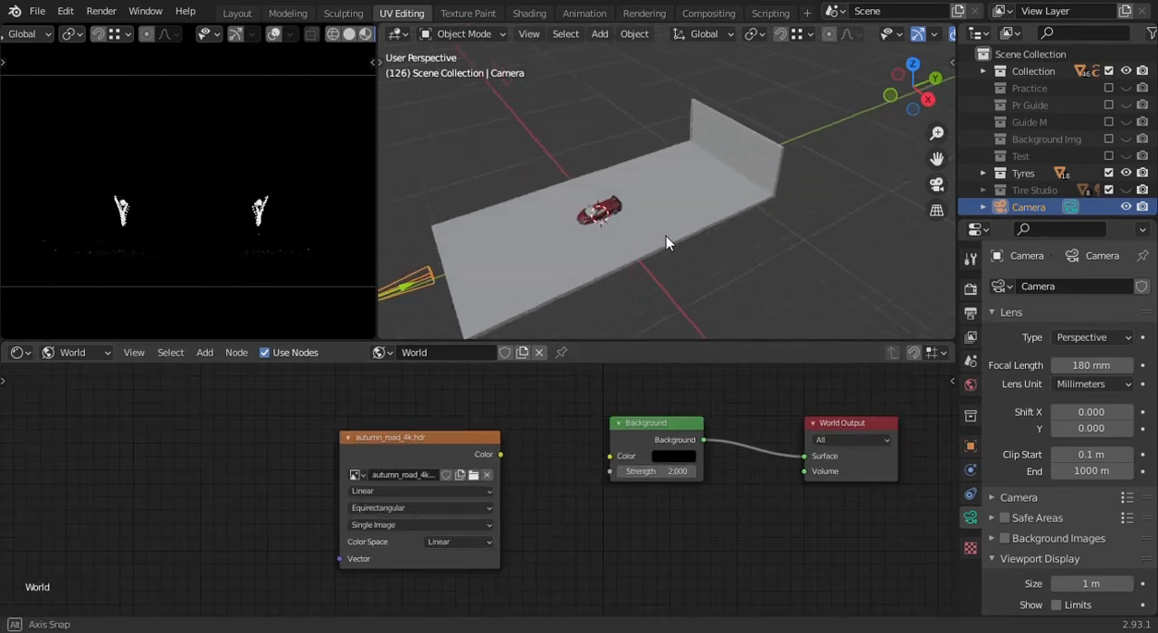
key(shift+a)
mouse_move(661, 45)
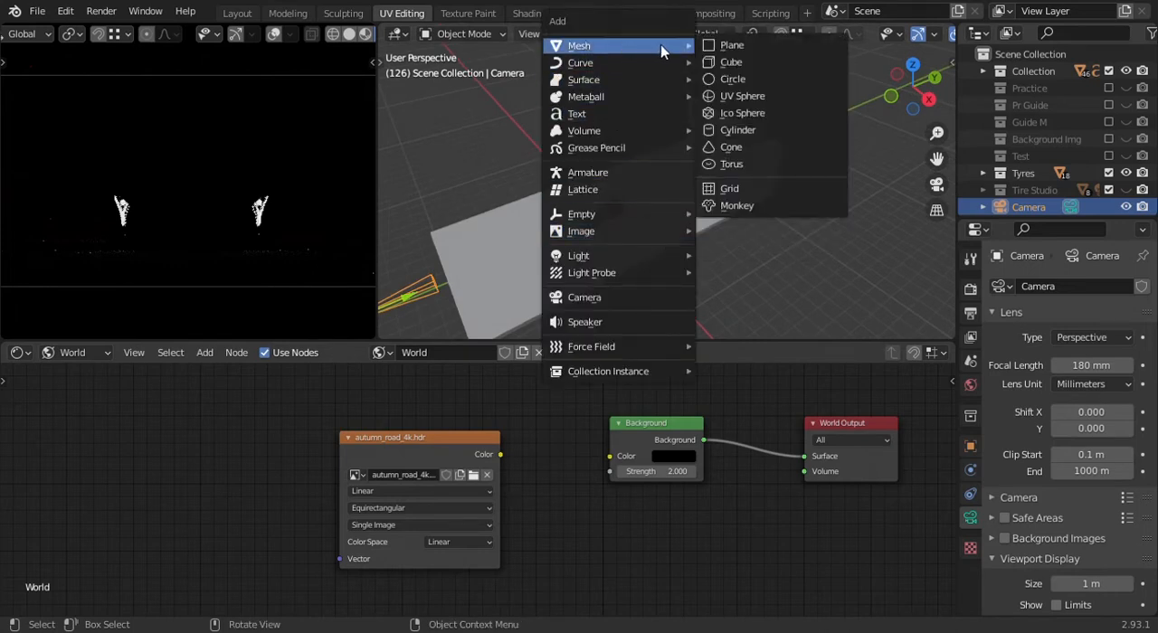
click(728, 46)
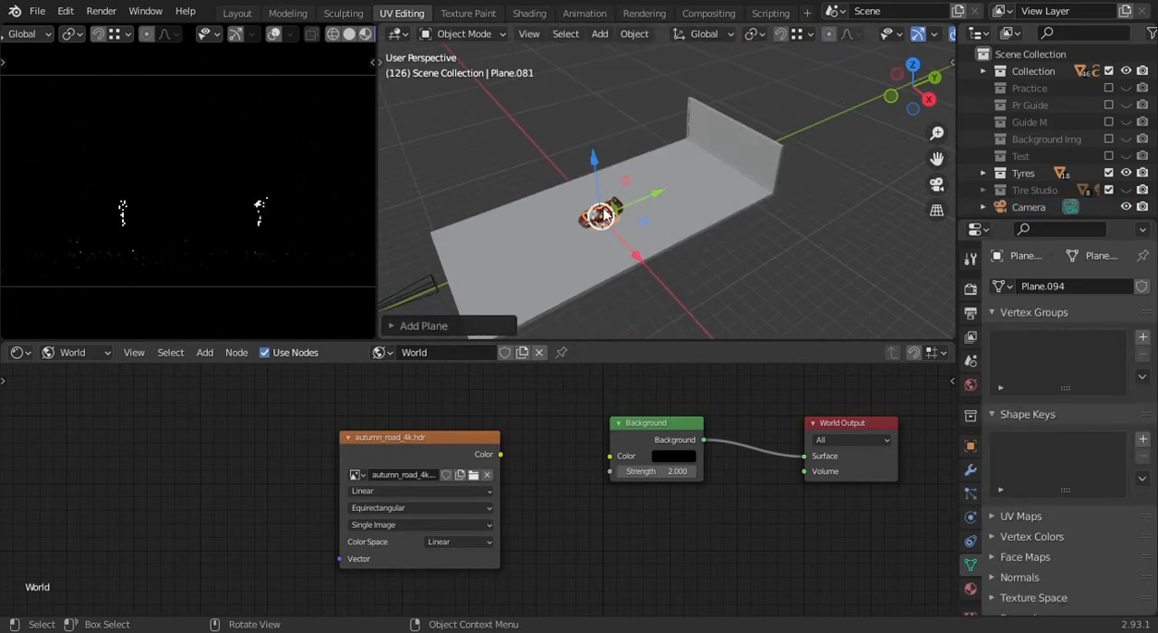
key(g)
click(604, 139)
key(KP_3)
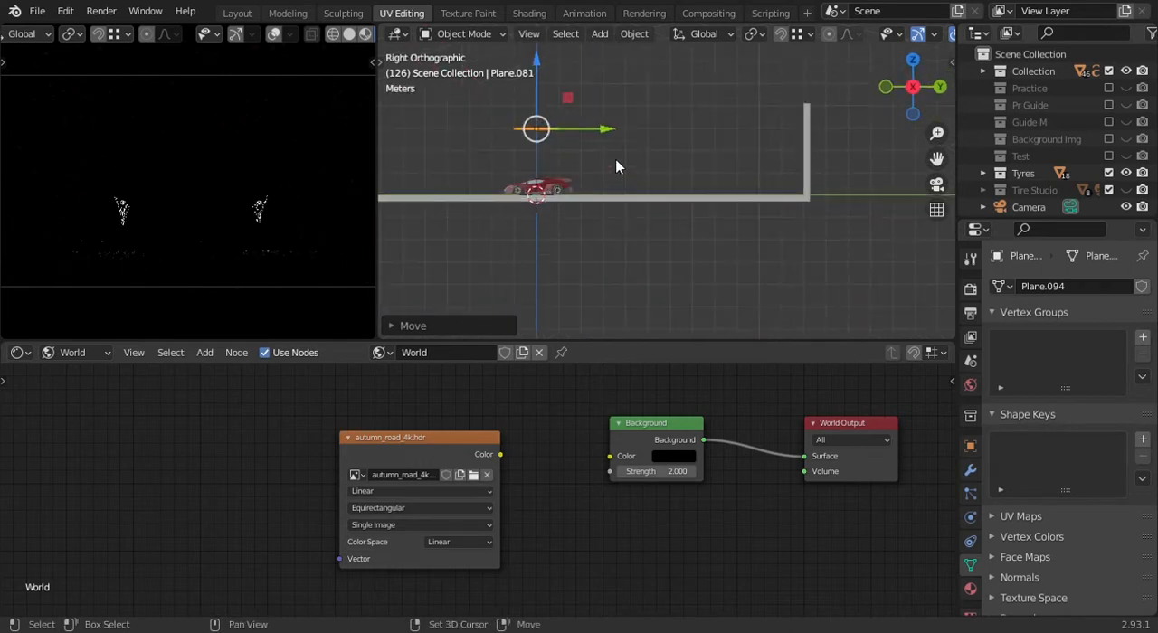
shift+middle_drag(618, 171, 716, 231)
shift+drag(633, 129, 715, 235)
- Scale the overhead plane about 3 times along X and about 6 times along Y so it spans most of the ground
key(KP_7)
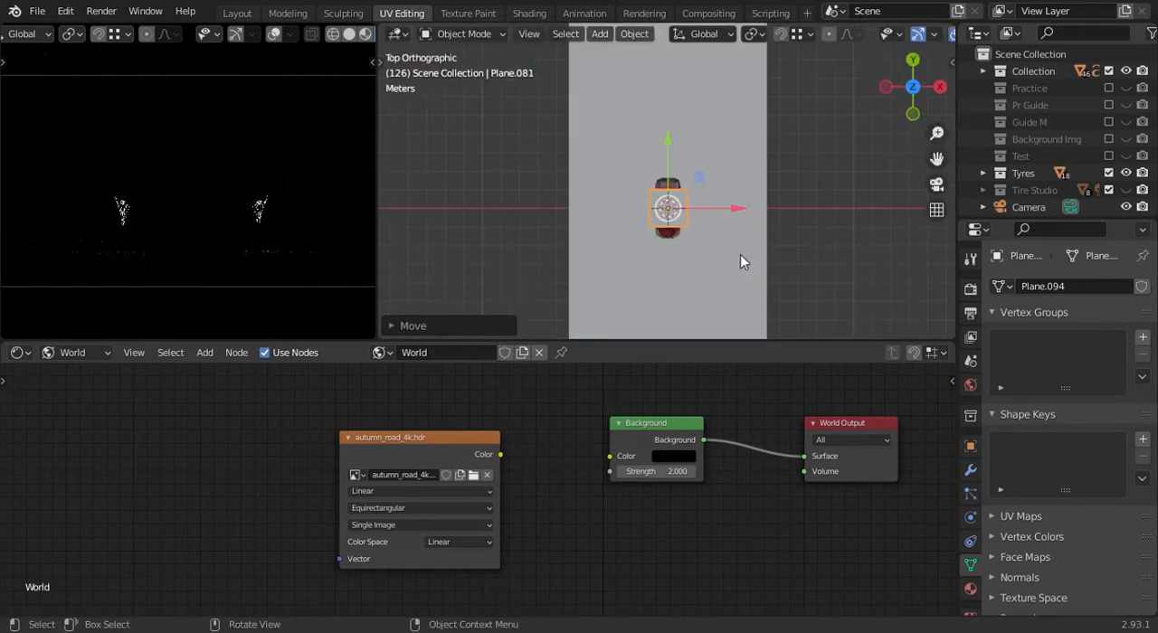
key(s)
key(x)
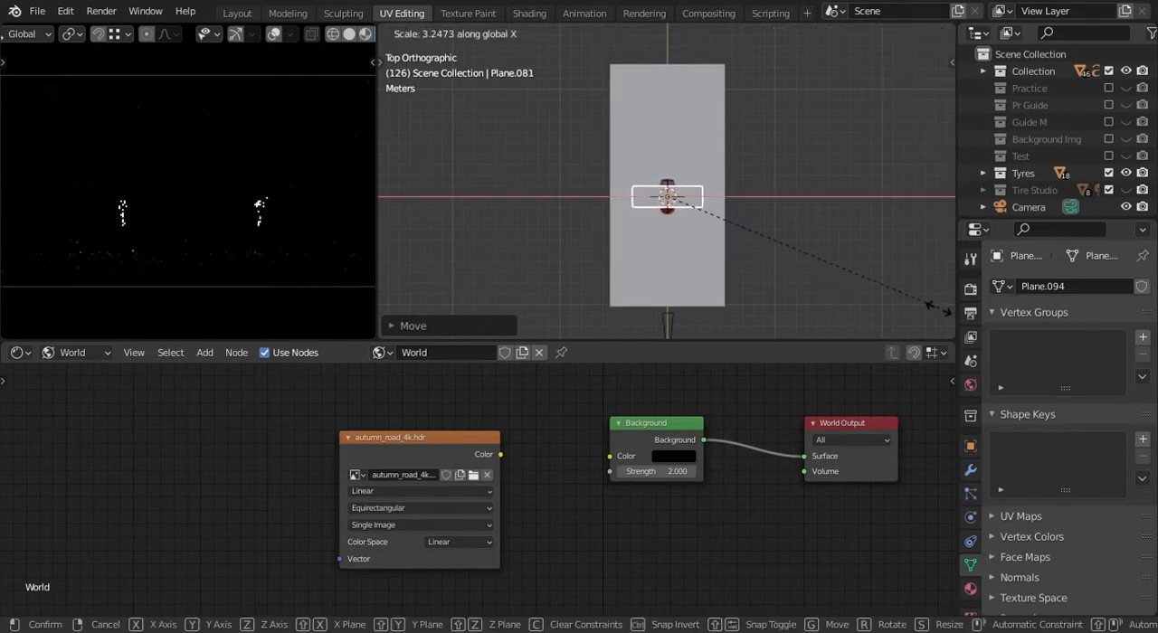
click(943, 305)
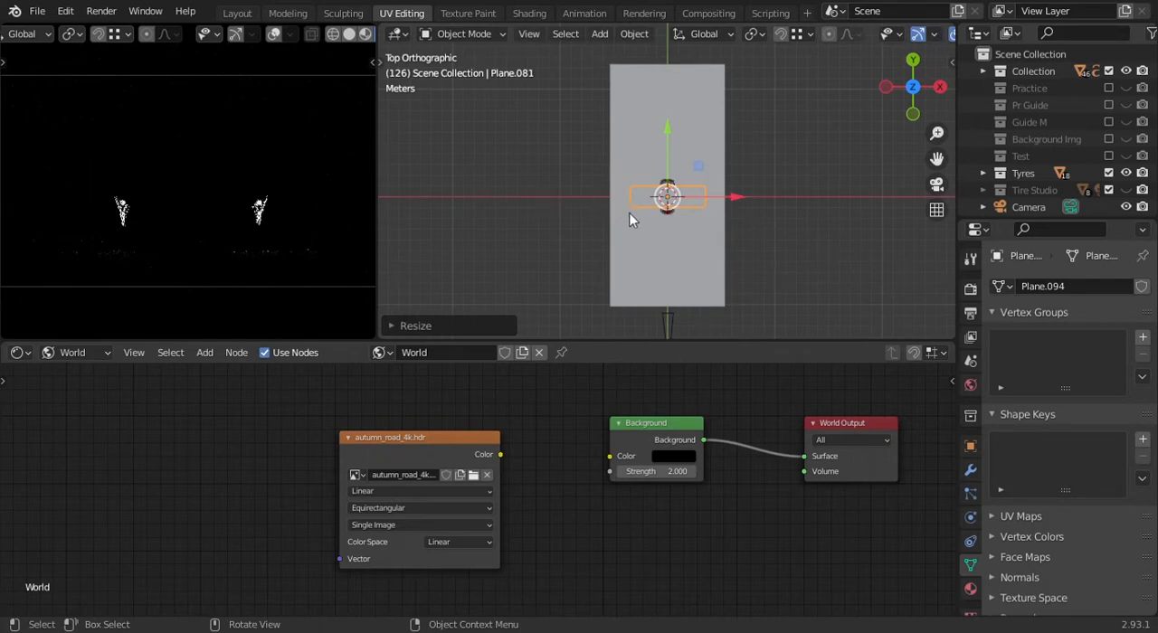
key(s)
key(y)
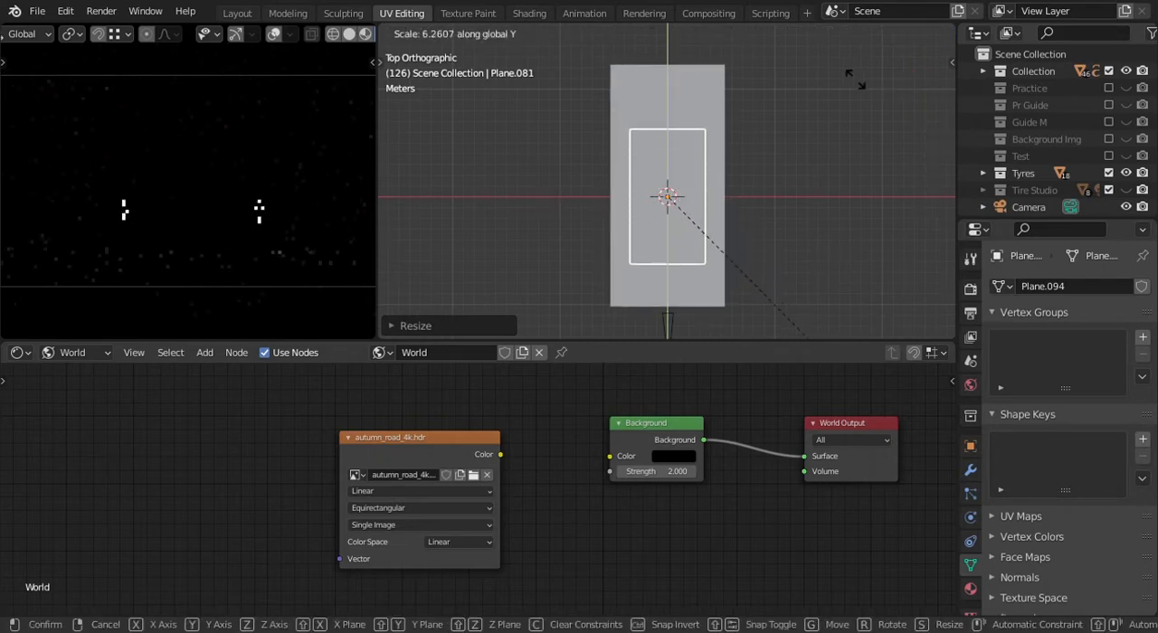
click(868, 127)
- Assign the existing Glow HL material to the overhead plane
middle_drag(769, 179, 674, 220)
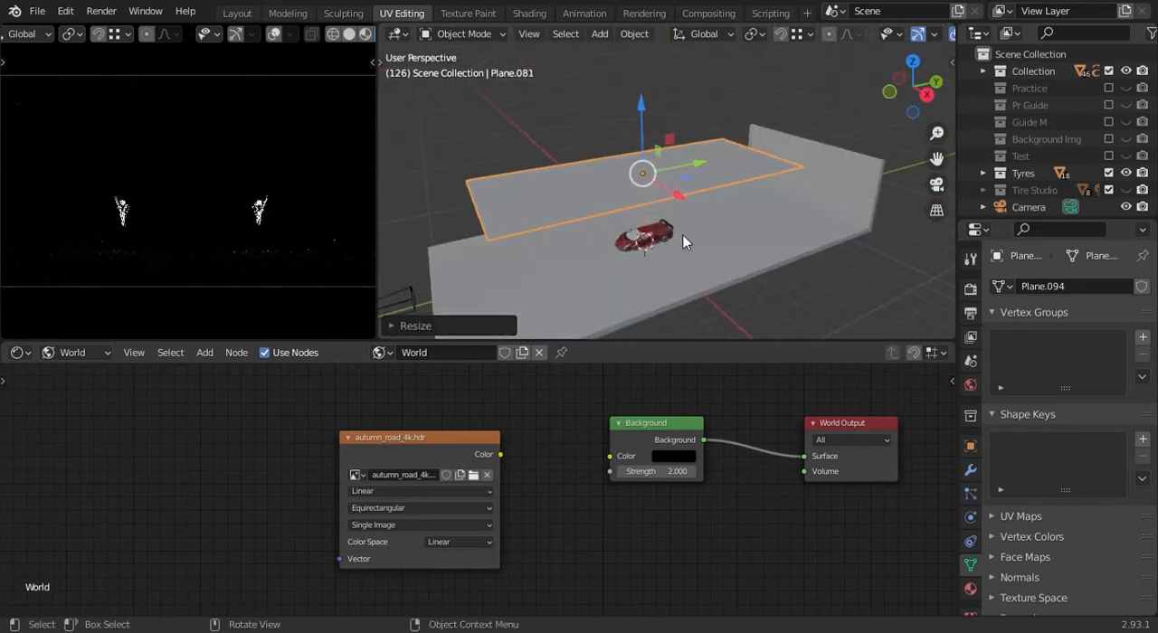
click(970, 588)
click(1011, 340)
scroll(886, 451, down, 15)
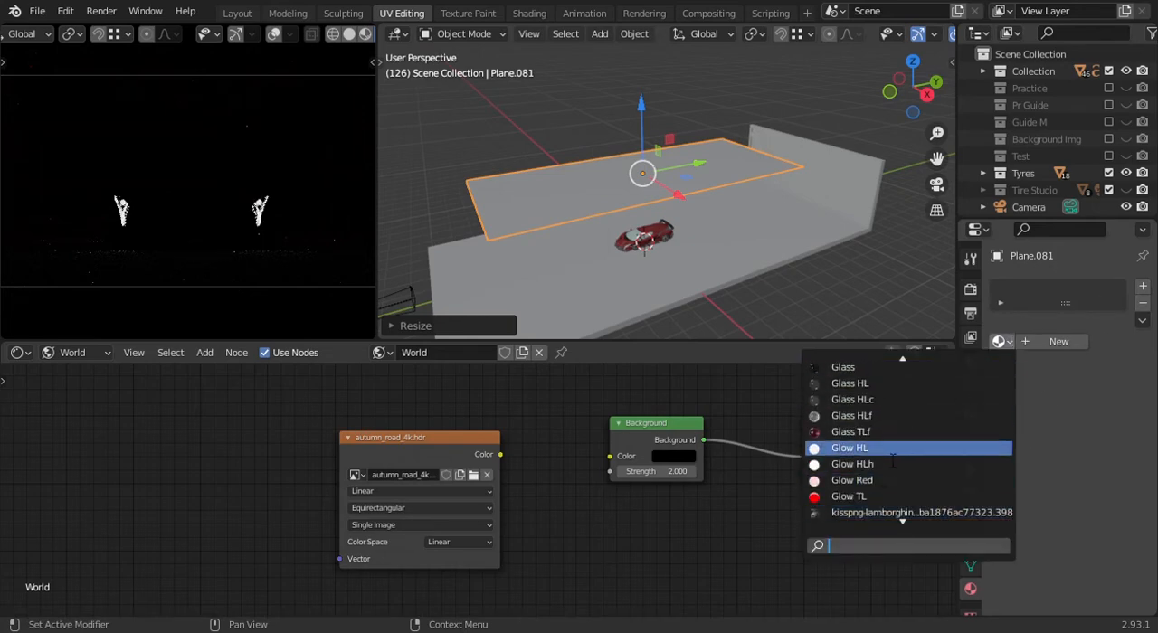
click(893, 450)
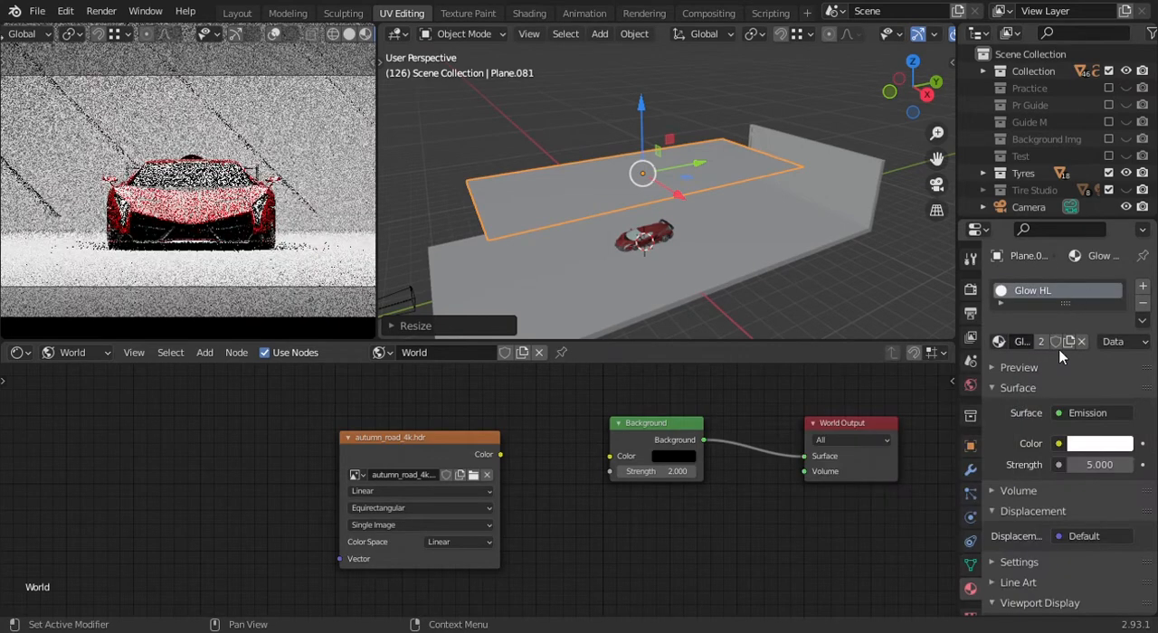
- Make a separate copy of the overhead plane's Glow HL material and rename the copy Sky
click(1070, 341)
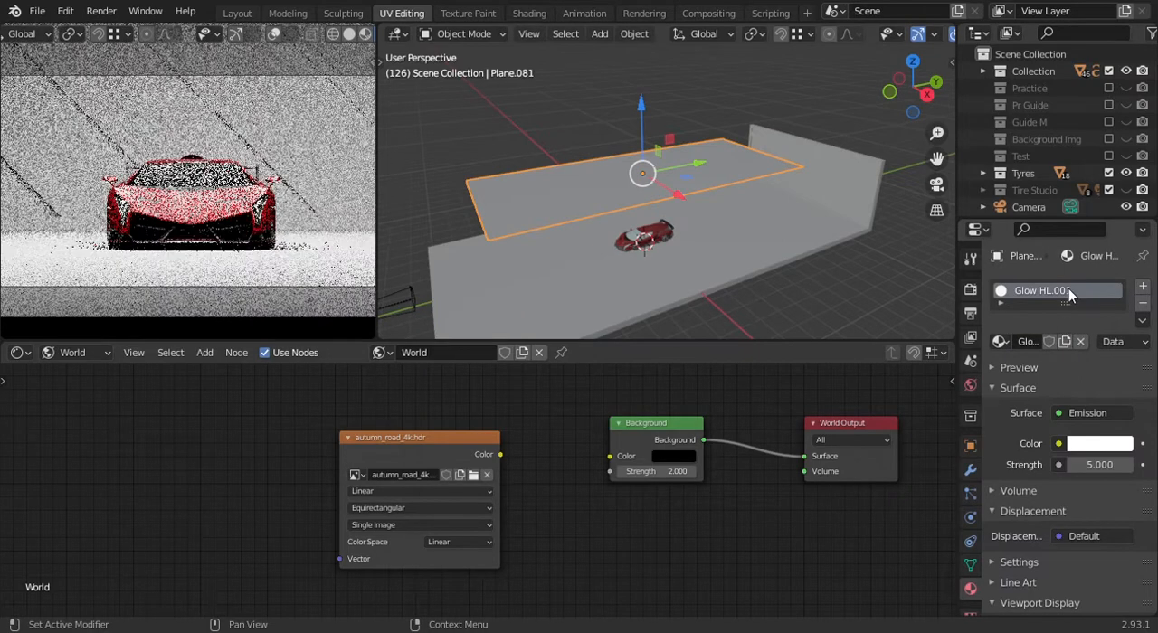
double_click(1069, 290)
text(Sk)
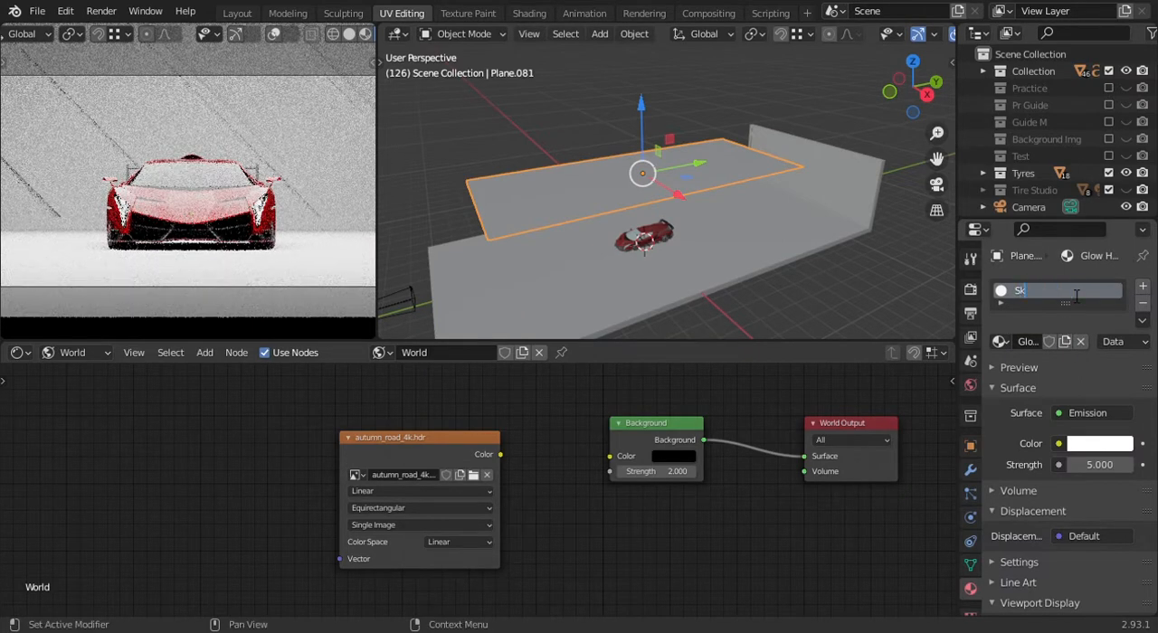
text(y)
key(Return)
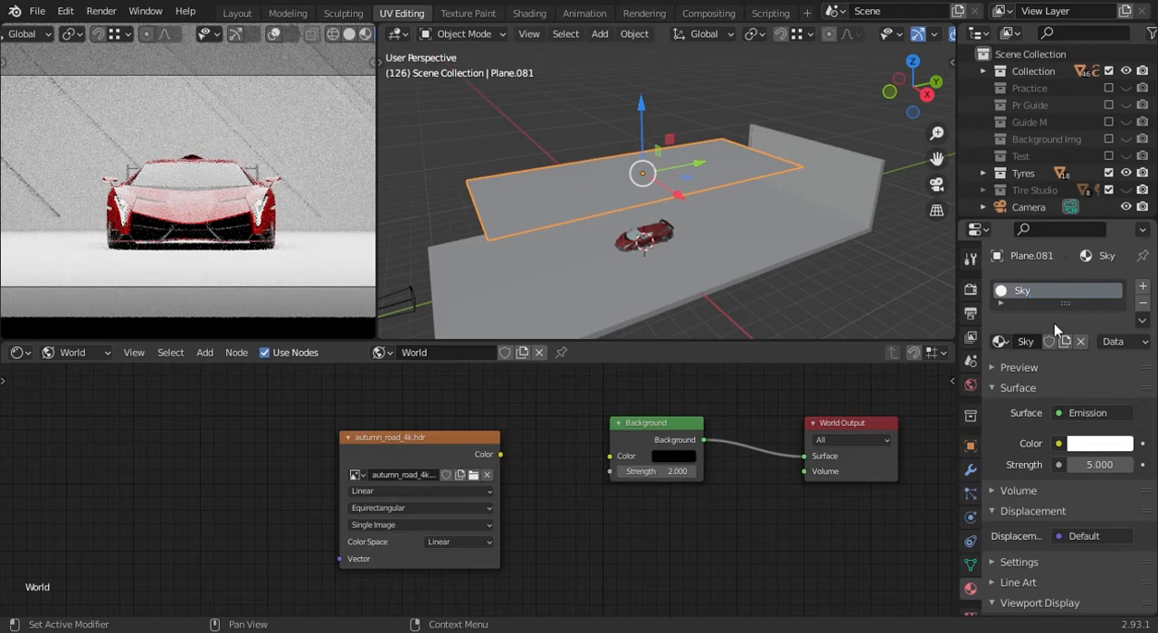
- Switch the node editor from the World shader to the Sky material's object nodes and save the file
scroll(425, 423, up, 1)
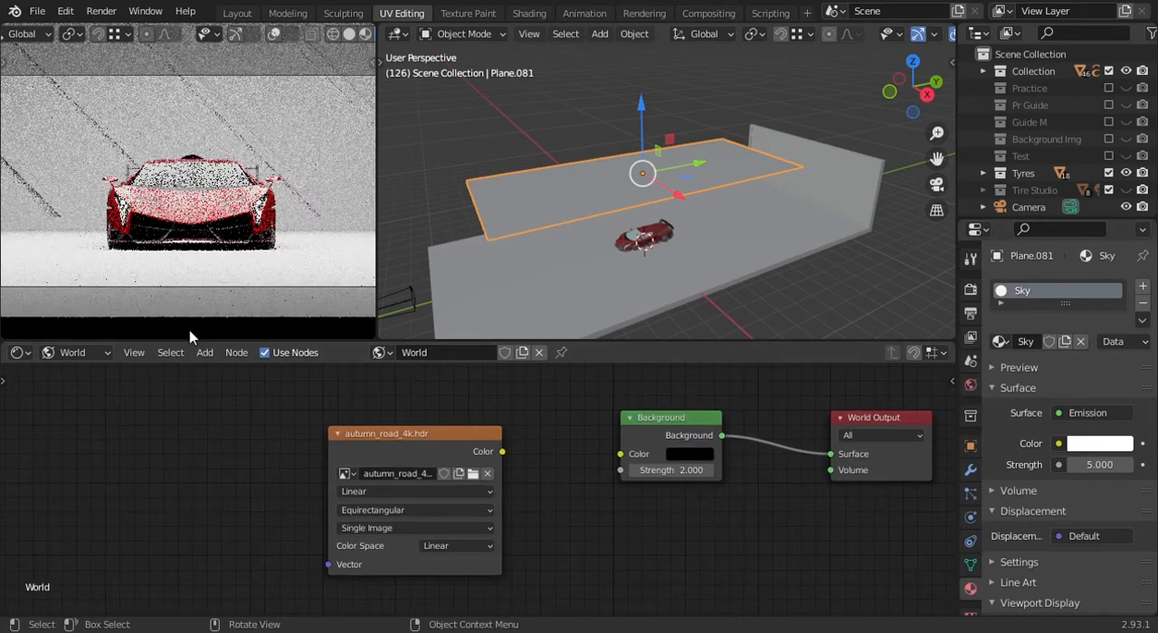
click(82, 352)
click(77, 373)
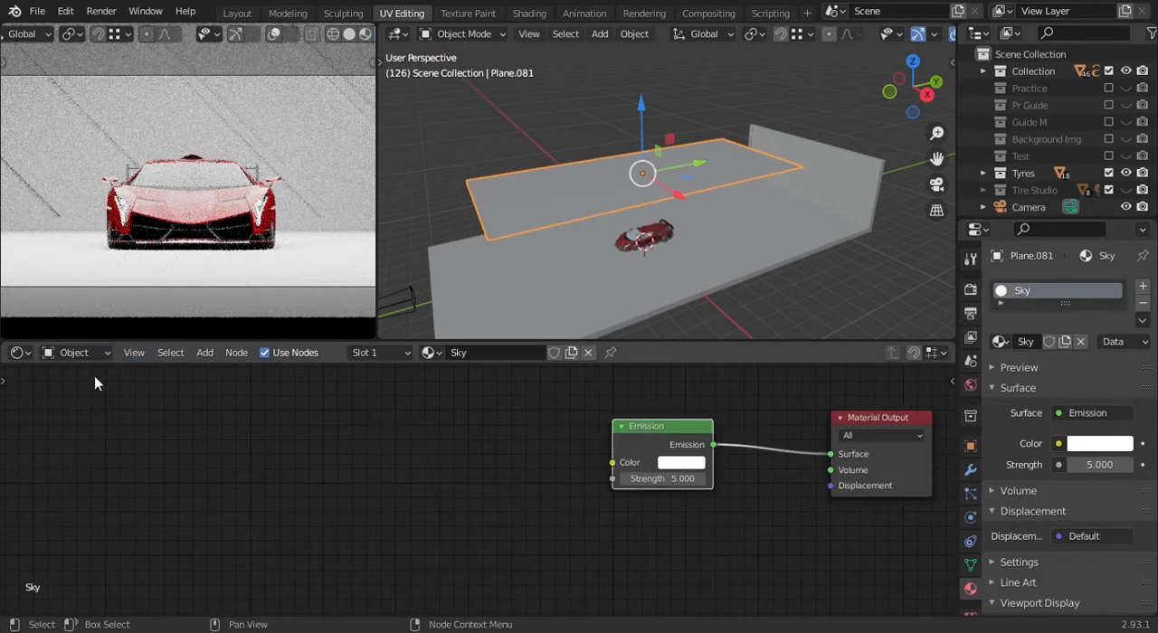
scroll(768, 483, down, 2)
middle_drag(768, 483, 590, 505)
scroll(608, 490, up, 6)
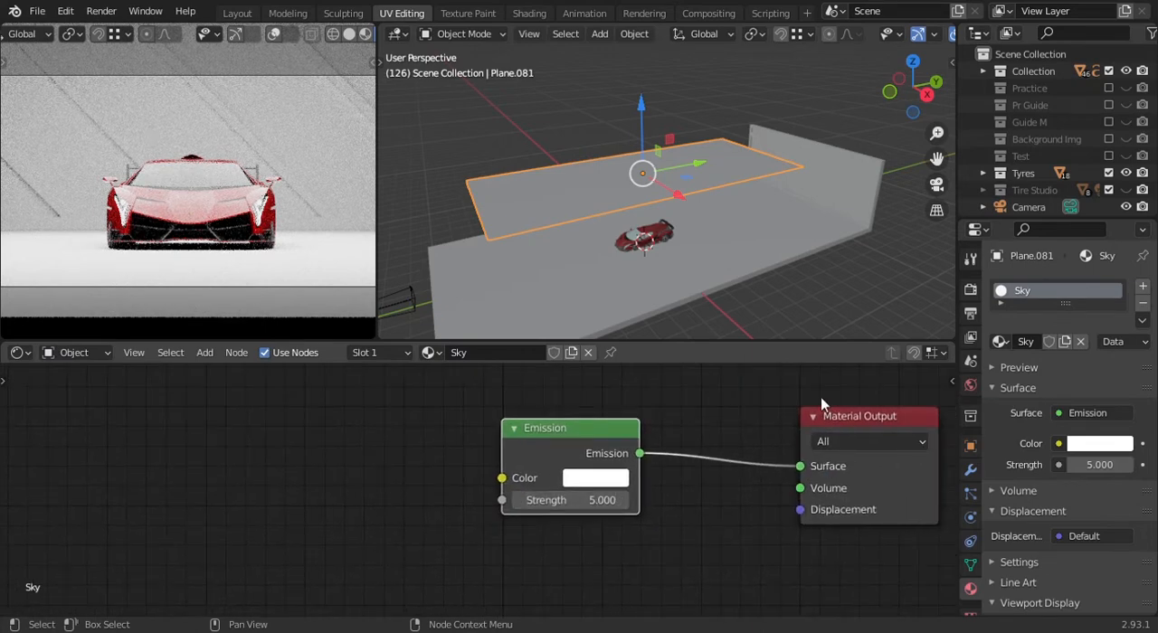
key(ctrl+s)
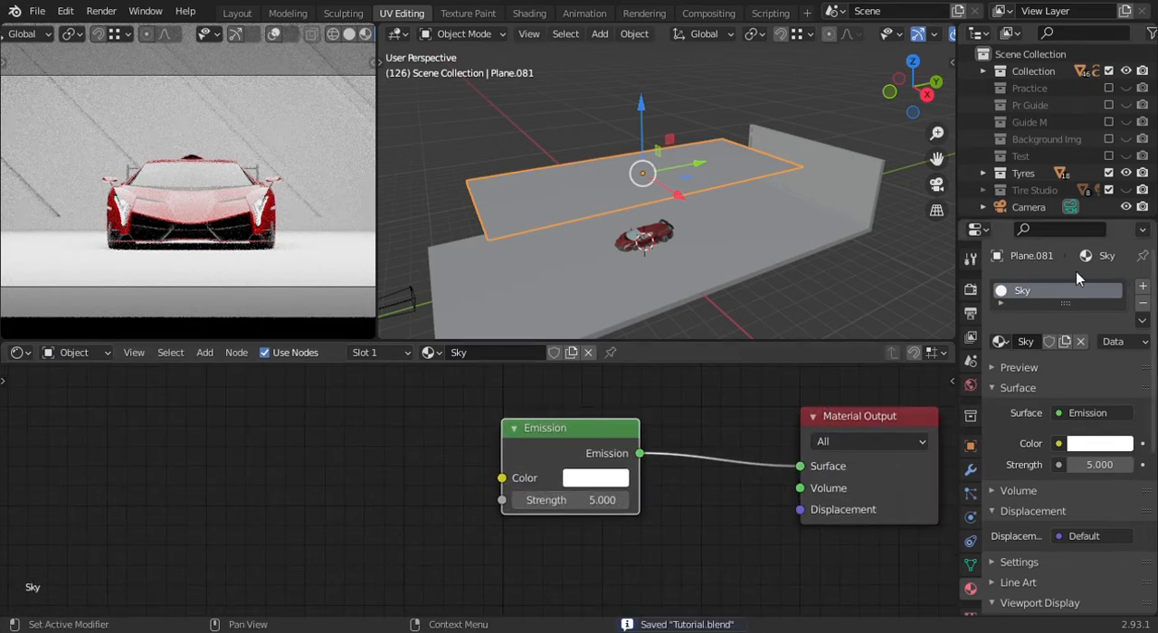
- Set the Emission strength of the Sky material to 0.5
middle_drag(602, 498, 590, 493)
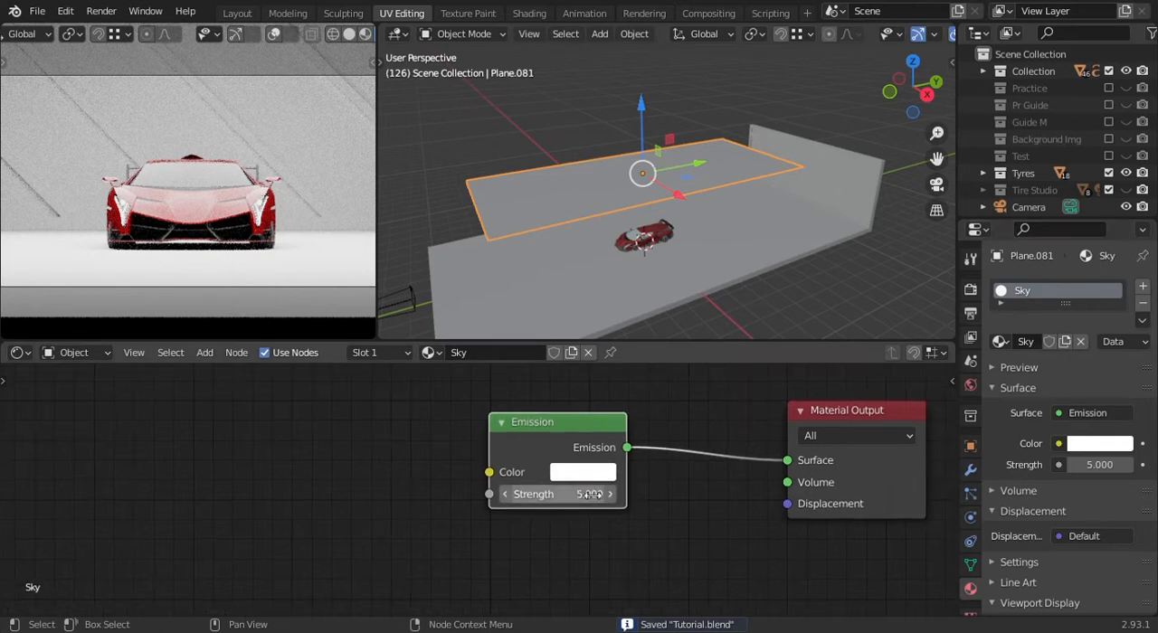
click(596, 500)
key(BackSpace)
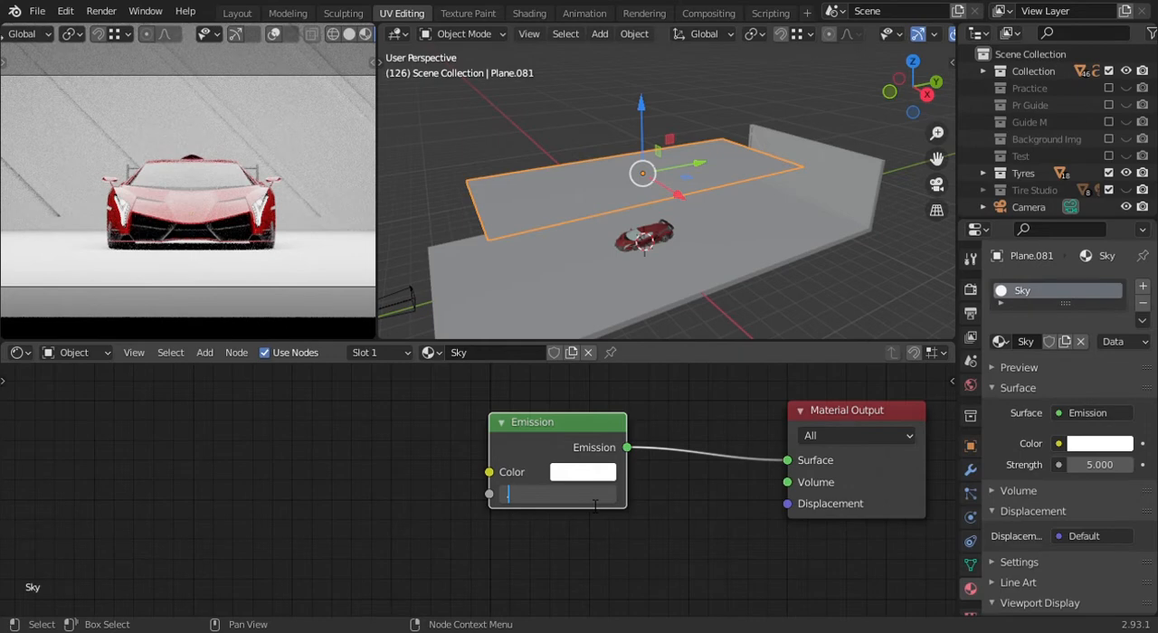
text(.5)
key(Return)
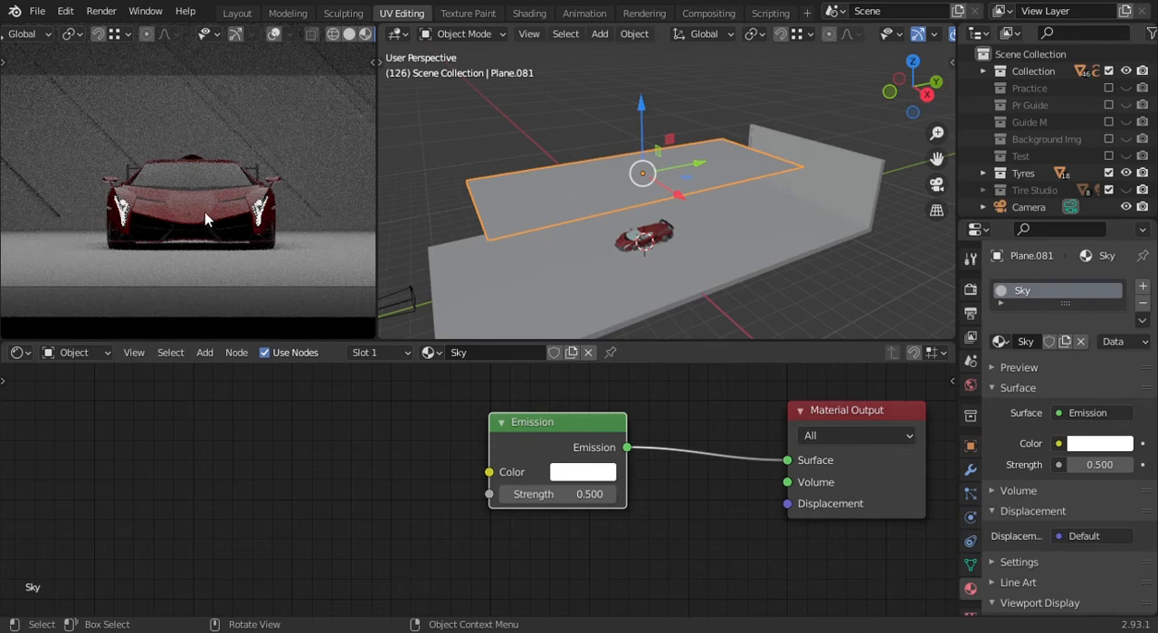
- Select the car body and replace the bright red Base Color of one Car Paint Principled BSDF with a dark neutral color
click(642, 237)
scroll(521, 475, down, 9)
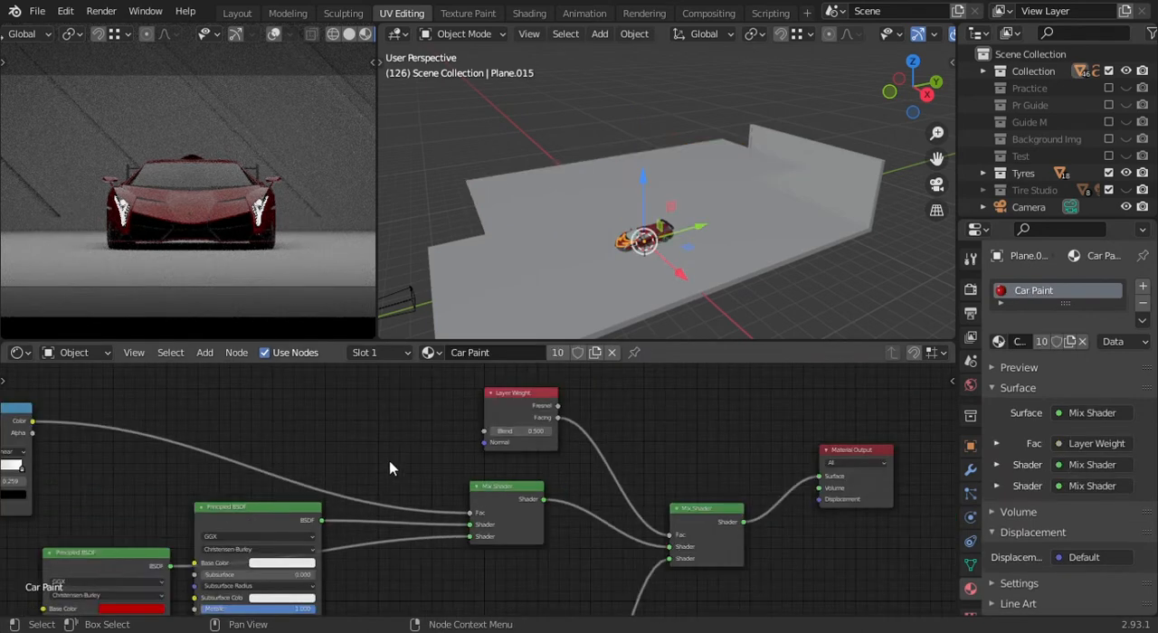
middle_drag(369, 466, 596, 537)
scroll(460, 547, down, 5)
middle_drag(452, 512, 499, 482)
scroll(532, 431, down, 2)
middle_drag(588, 500, 588, 523)
scroll(457, 414, up, 5)
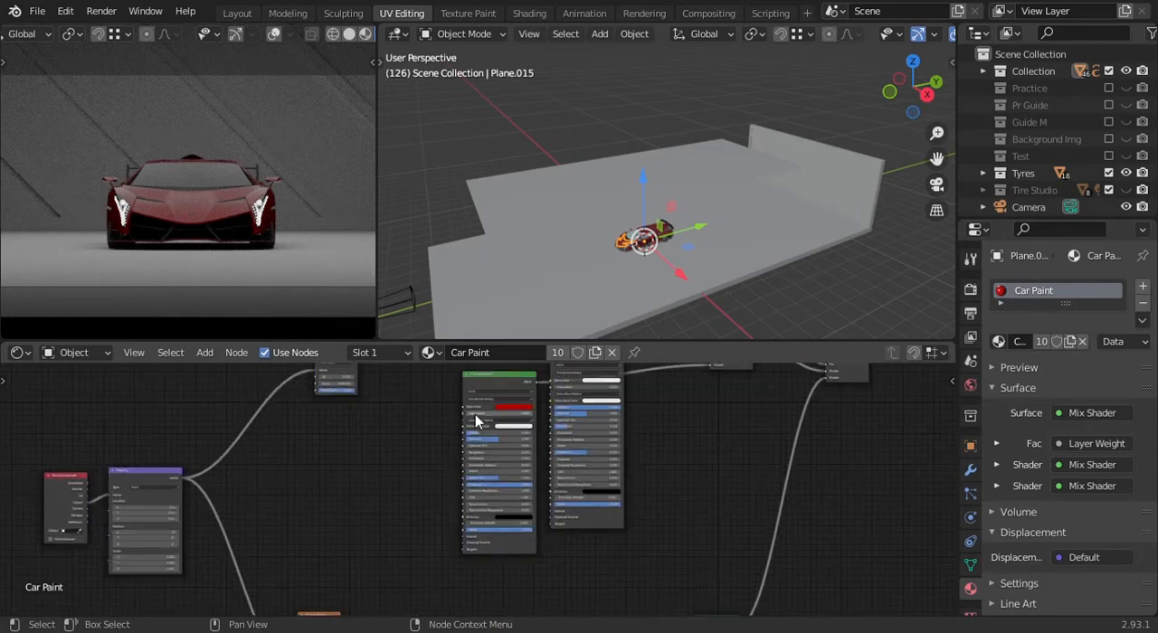
click(522, 473)
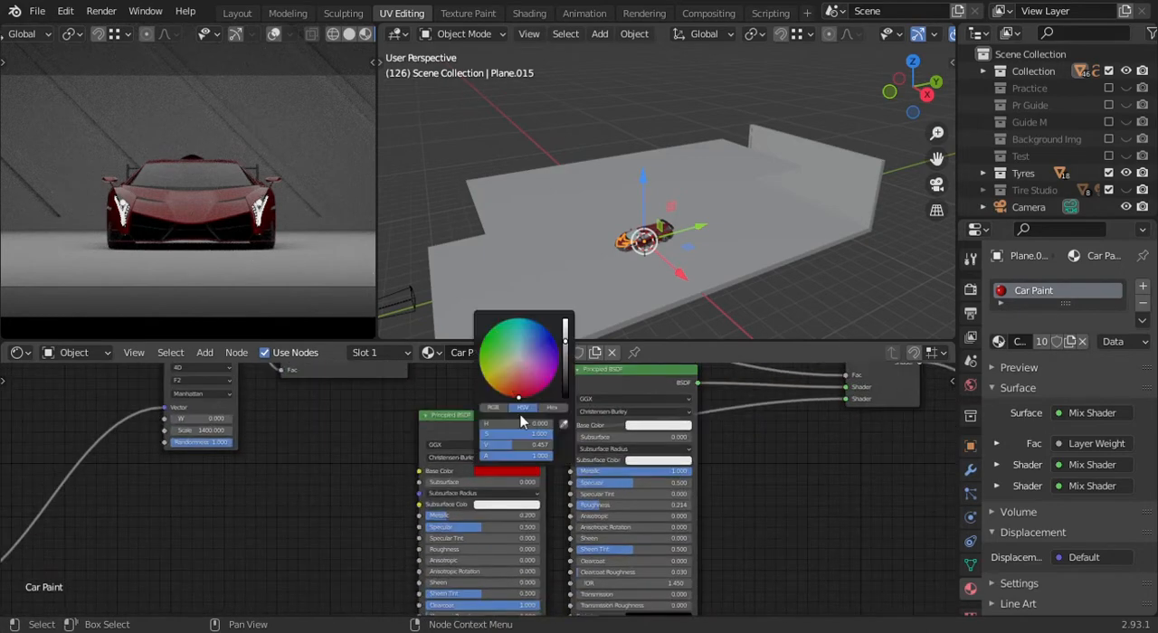
- Change the dark red Base Color of the other Principled BSDF in the Car Paint material to black with saturation 0
scroll(523, 380, down, 9)
middle_drag(534, 471, 546, 446)
scroll(534, 477, down, 2)
scroll(525, 475, up, 4)
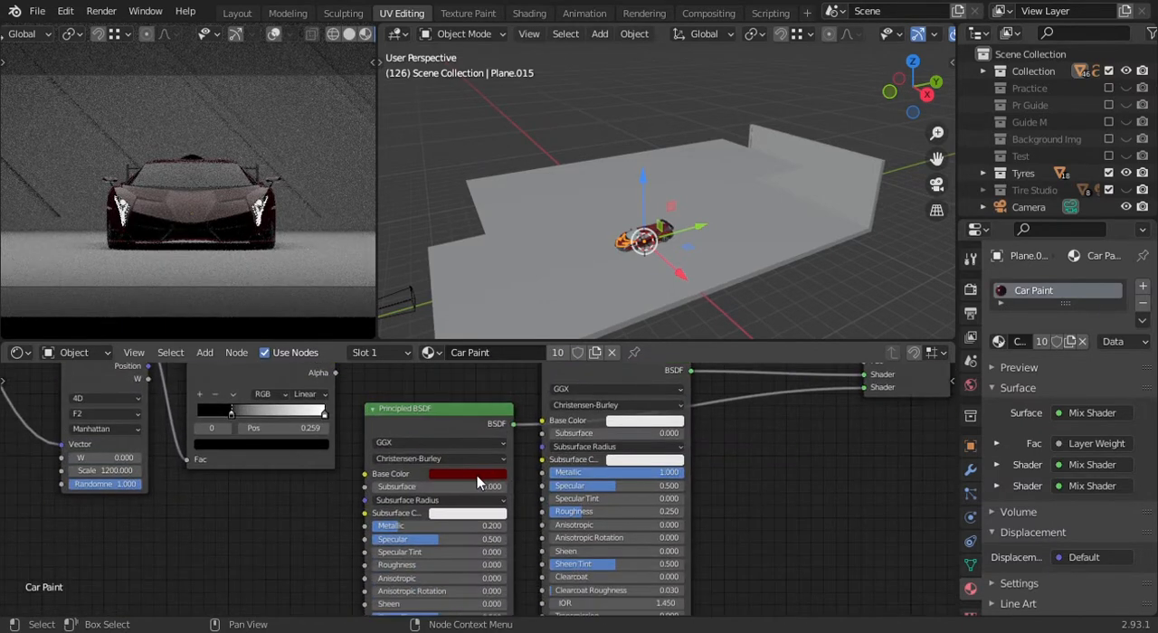
click(477, 476)
drag(512, 435, 429, 434)
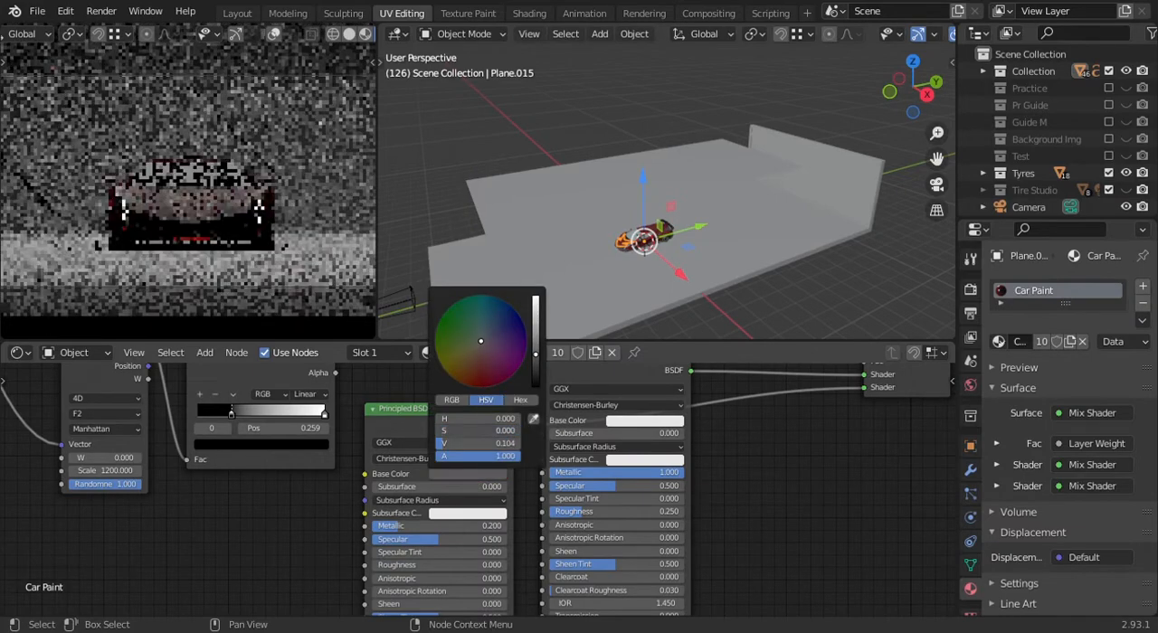
scroll(511, 354, down, 3)
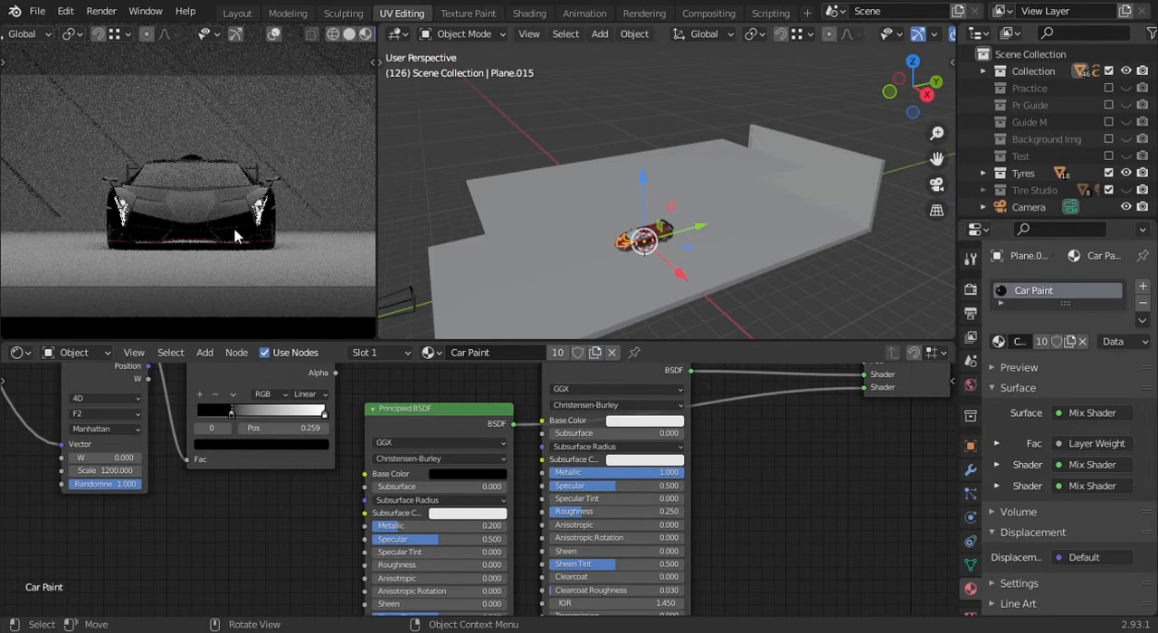
scroll(287, 207, up, 3)
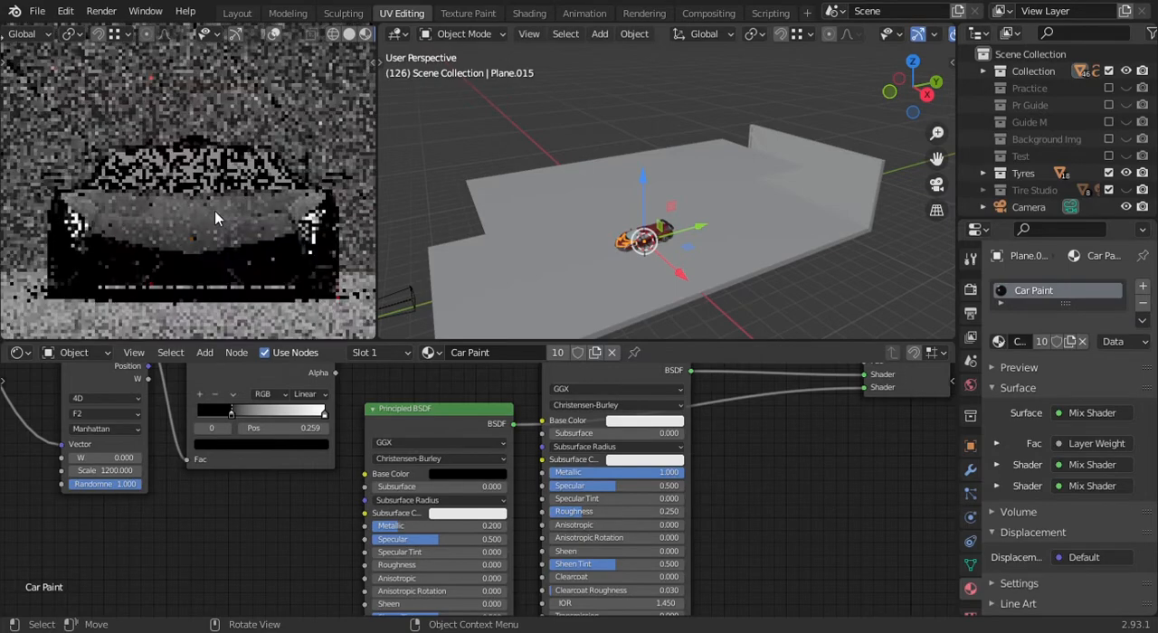
scroll(305, 235, down, 5)
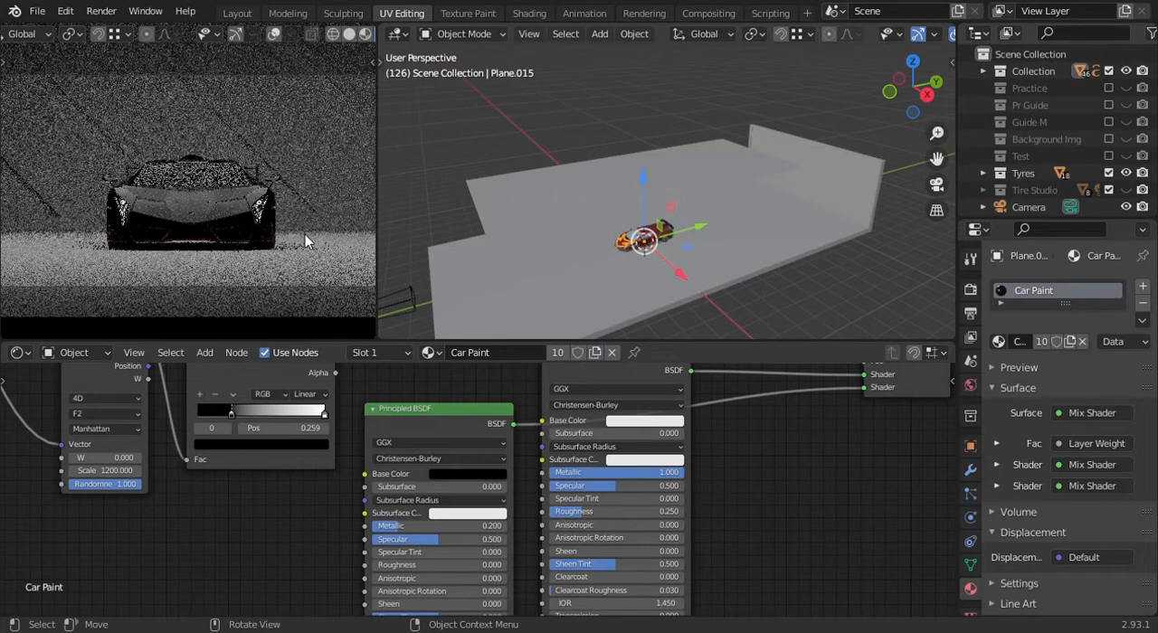
scroll(322, 171, up, 1)
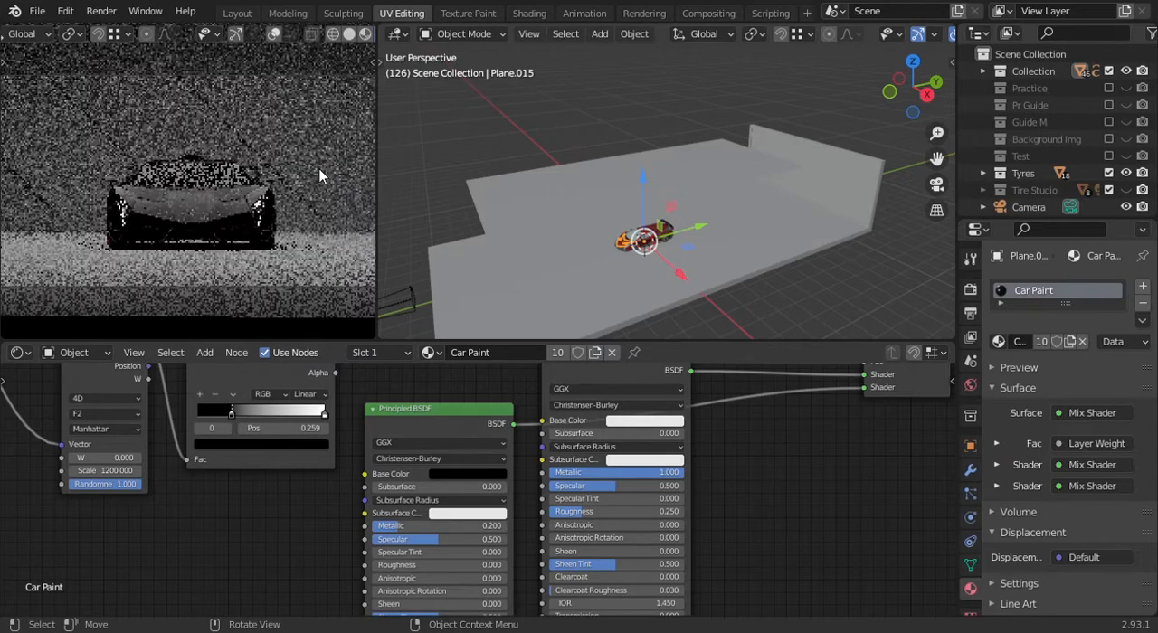
- Select the studio floor-and-wall mesh and assign the existing Plastic Base material to it
middle_drag(808, 194, 733, 263)
click(230, 228)
middle_drag(848, 212, 808, 245)
click(808, 245)
middle_drag(704, 215, 760, 206)
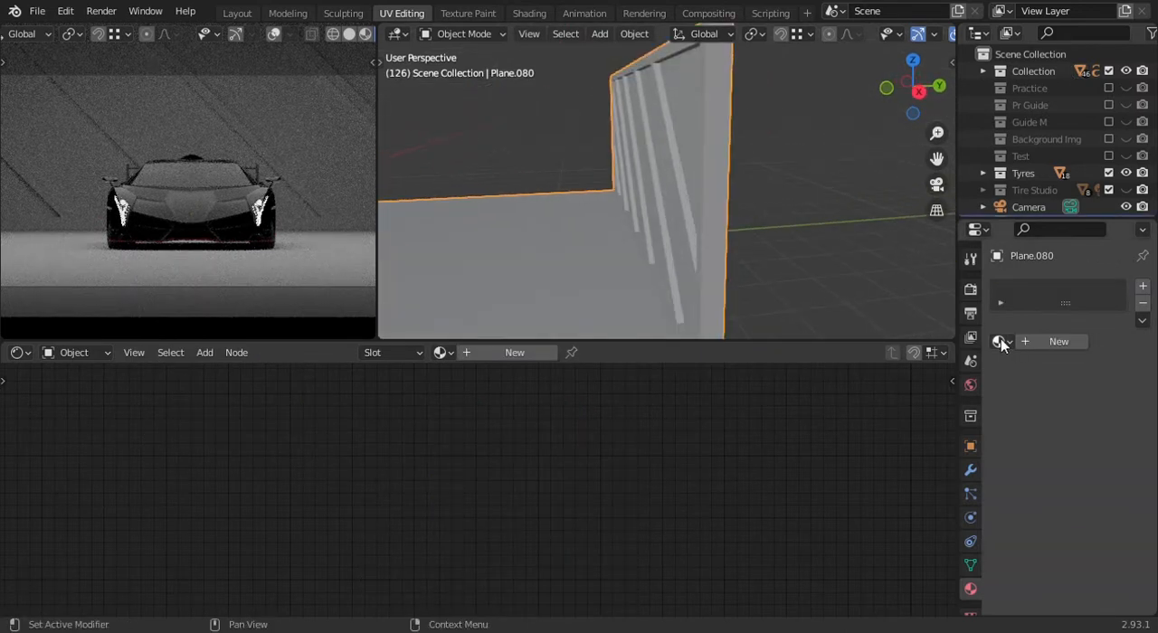
click(1000, 342)
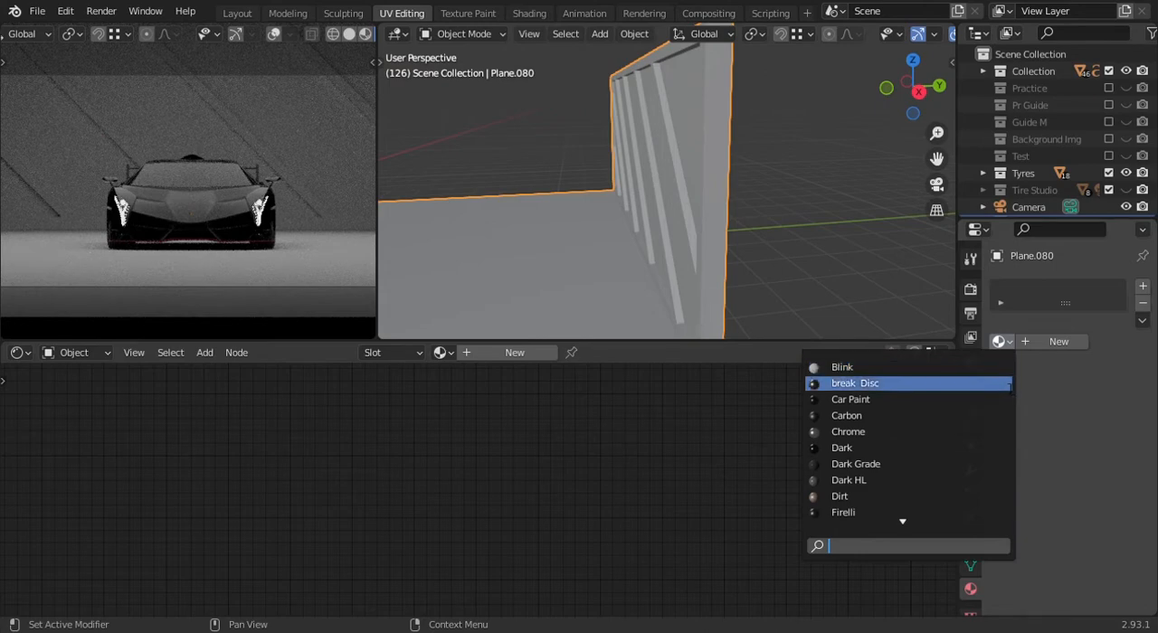
scroll(942, 434, down, 20)
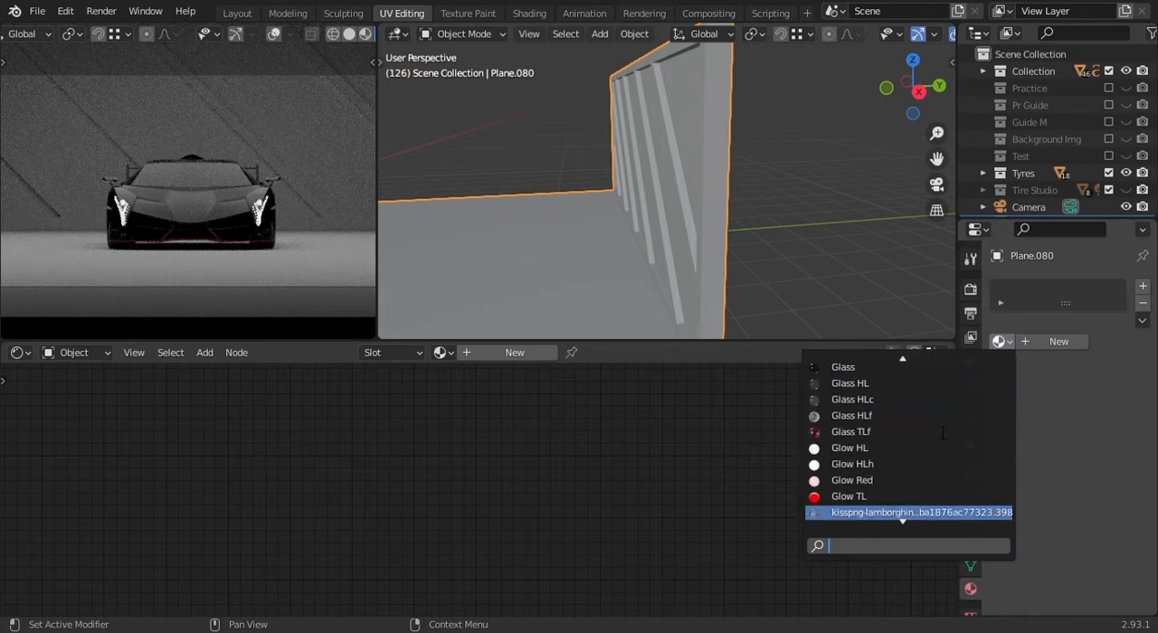
scroll(943, 433, down, 4)
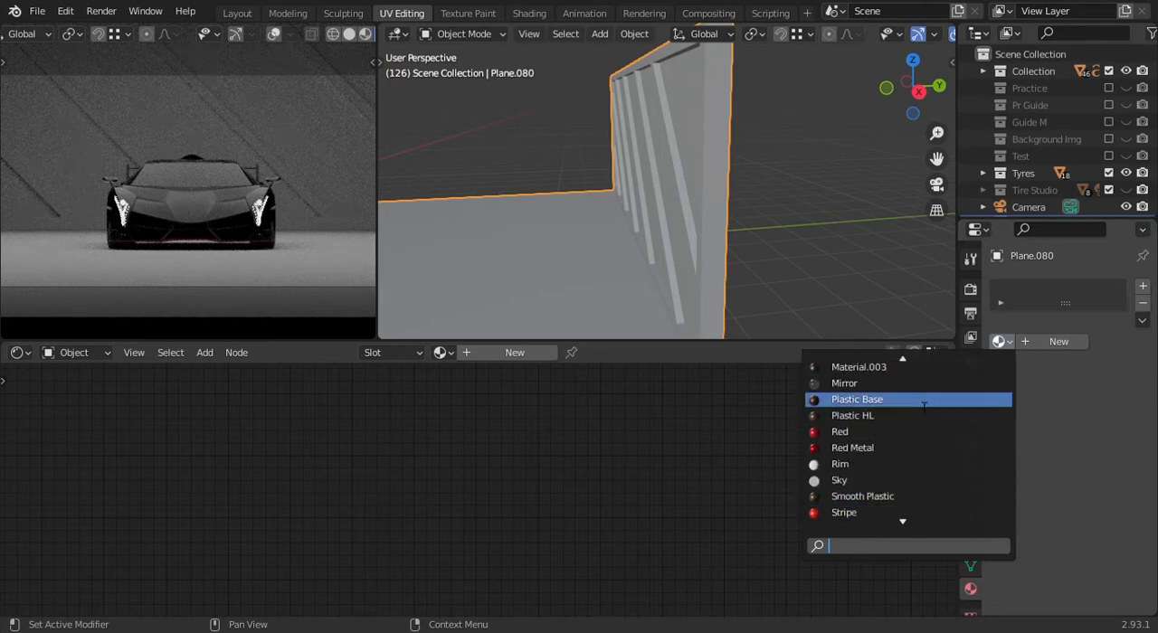
scroll(924, 402, up, 4)
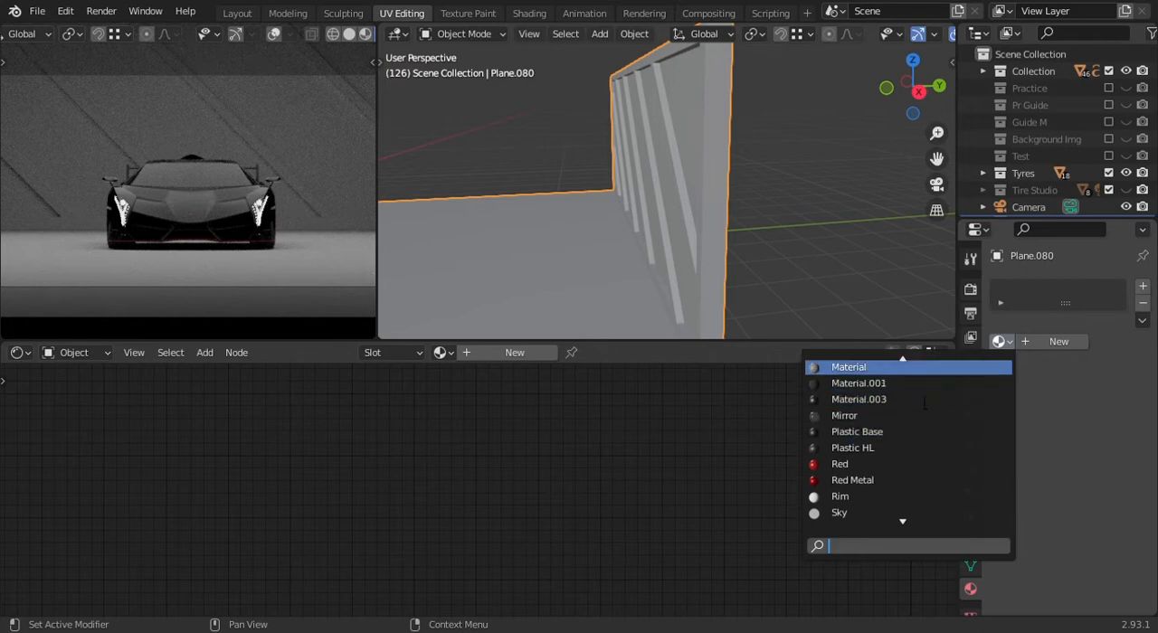
scroll(912, 438, down, 12)
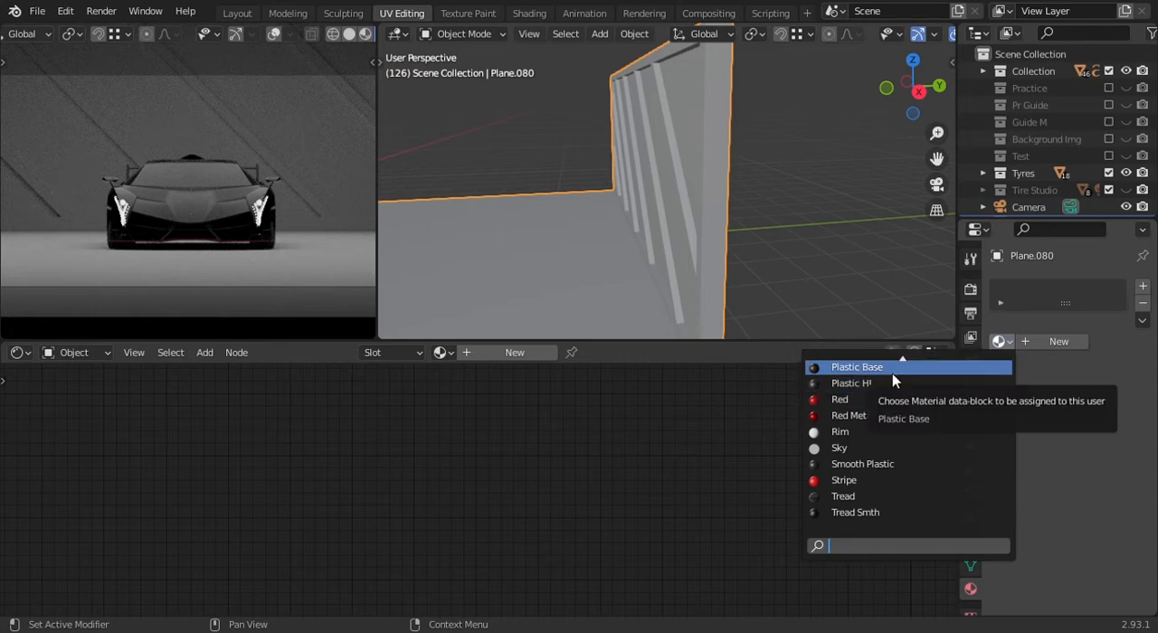
click(892, 370)
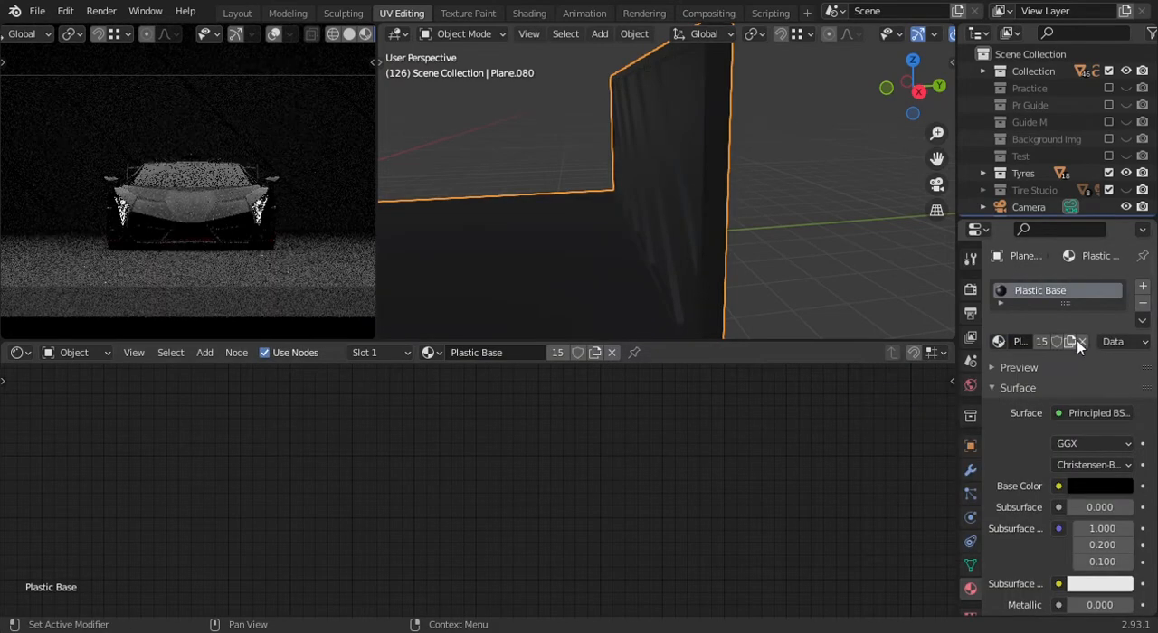
- Make a separate copy of the studio mesh's Plastic Base material and rename the copy Studio
click(1075, 339)
double_click(1095, 299)
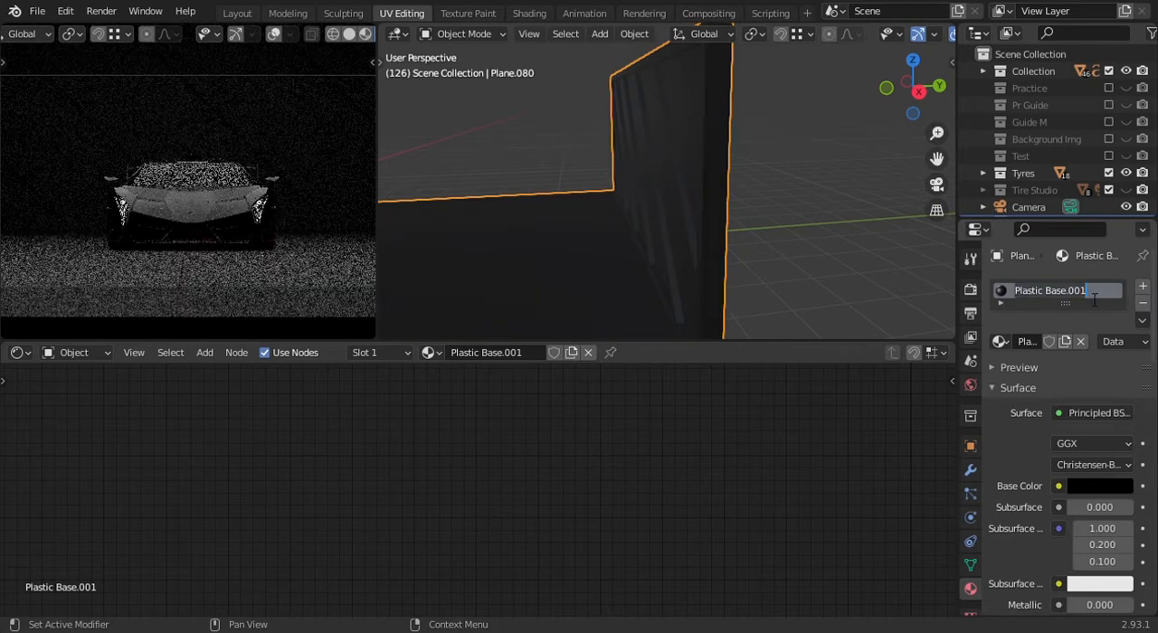
text(St)
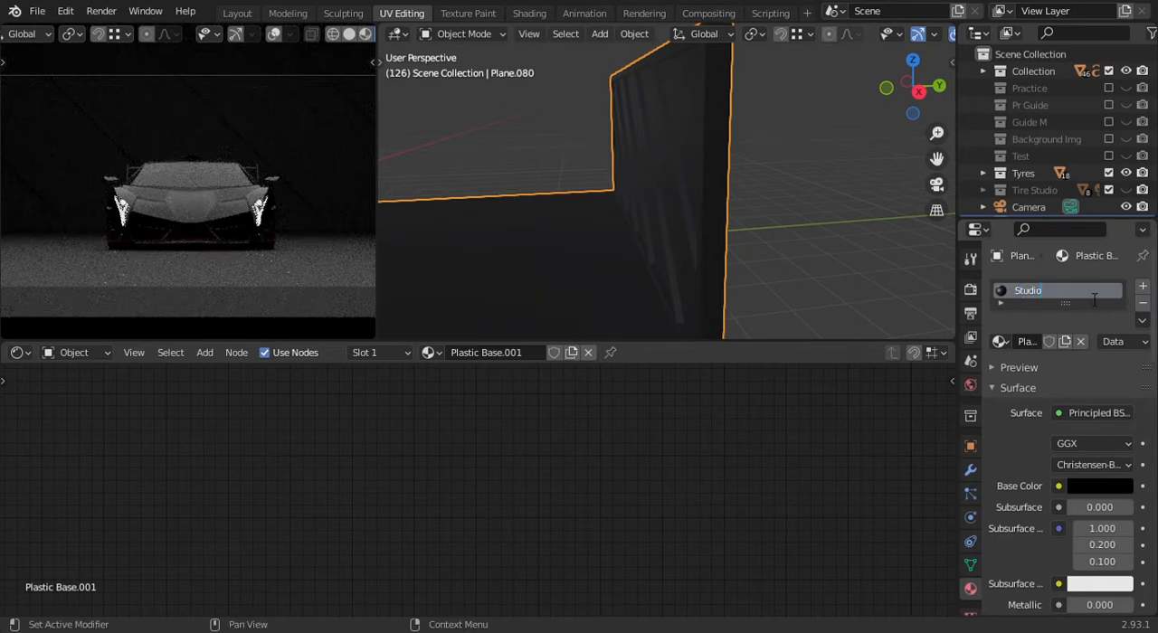
text(udio)
key(Return)
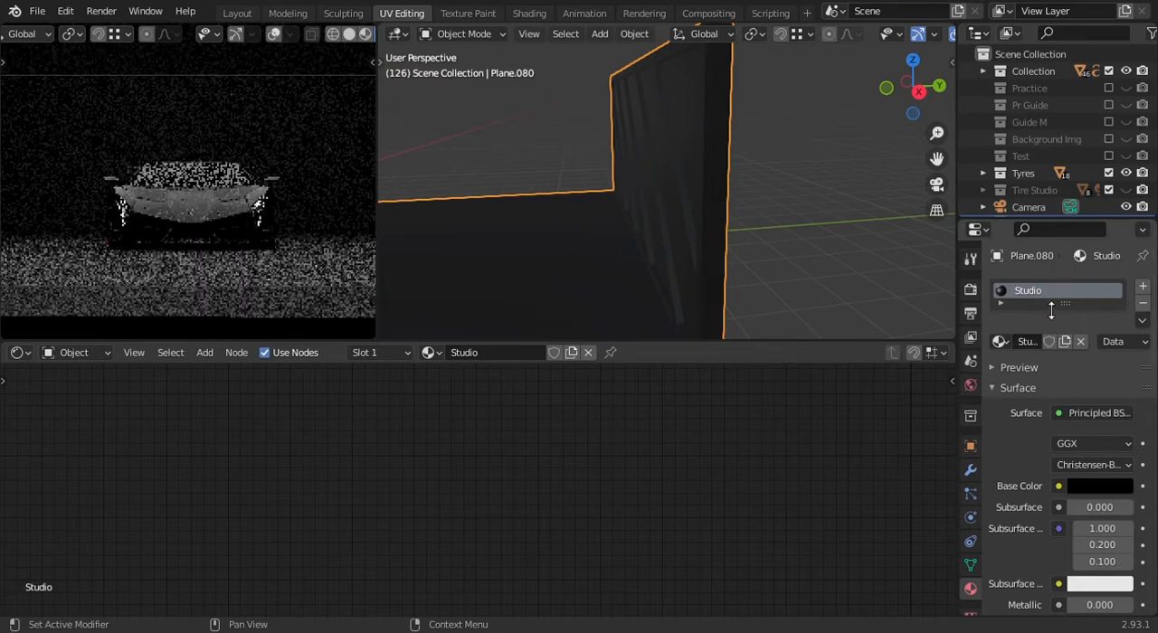
- Add a second material slot to the studio mesh and put the Chrome material in it
click(1143, 286)
click(1001, 381)
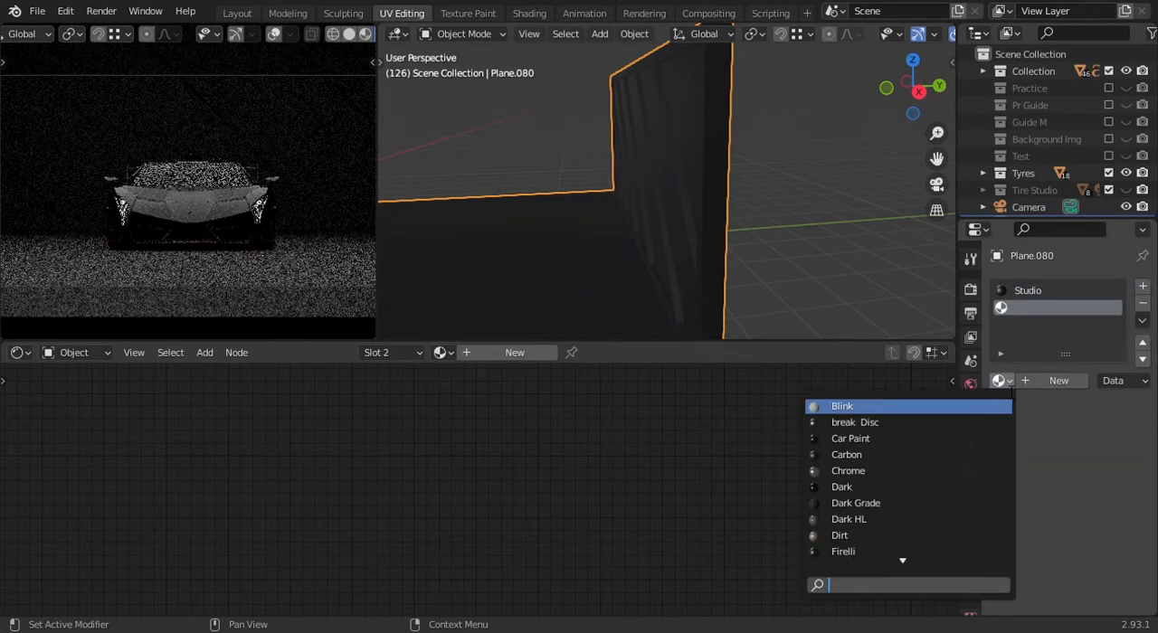
click(910, 472)
- Enter Edit Mode on the studio mesh and set the viewport to wireframe around the end wall
middle_drag(656, 160, 738, 174)
key(Tab)
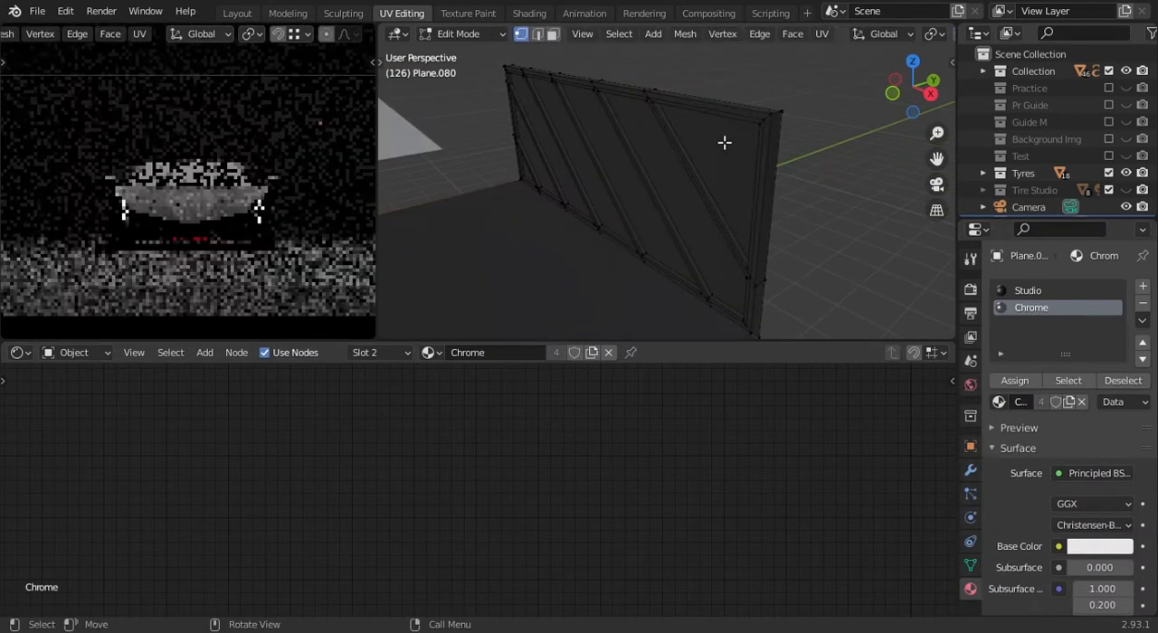
mouse_move(722, 226)
middle_down()
mouse_move(703, 199)
mouse_move(690, 194)
mouse_move(675, 209)
mouse_move(704, 227)
mouse_move(666, 200)
middle_up()
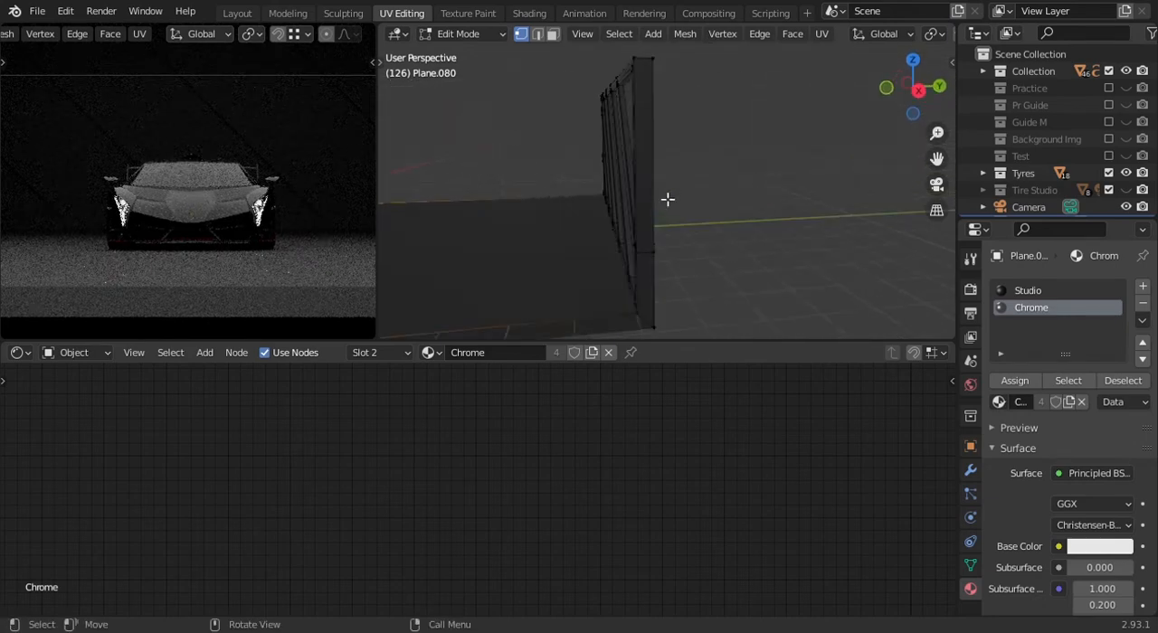
scroll(667, 199, down, 5)
key(shift+z)
mouse_move(687, 225)
mouse_down()
mouse_move(652, 279)
mouse_move(625, 293)
mouse_up()
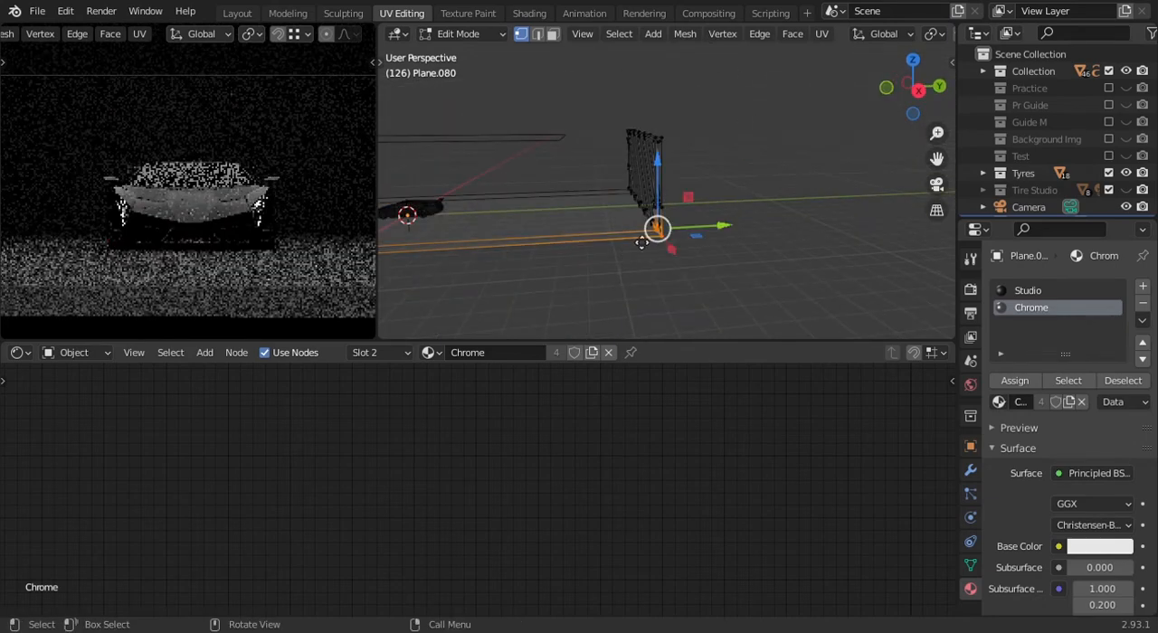
key(g)
click(610, 280)
key(ctrl+z)
- Select all of the paneled end wall's geometry and assign the Chrome material to it
drag(760, 62, 607, 295)
middle_drag(607, 295, 742, 217)
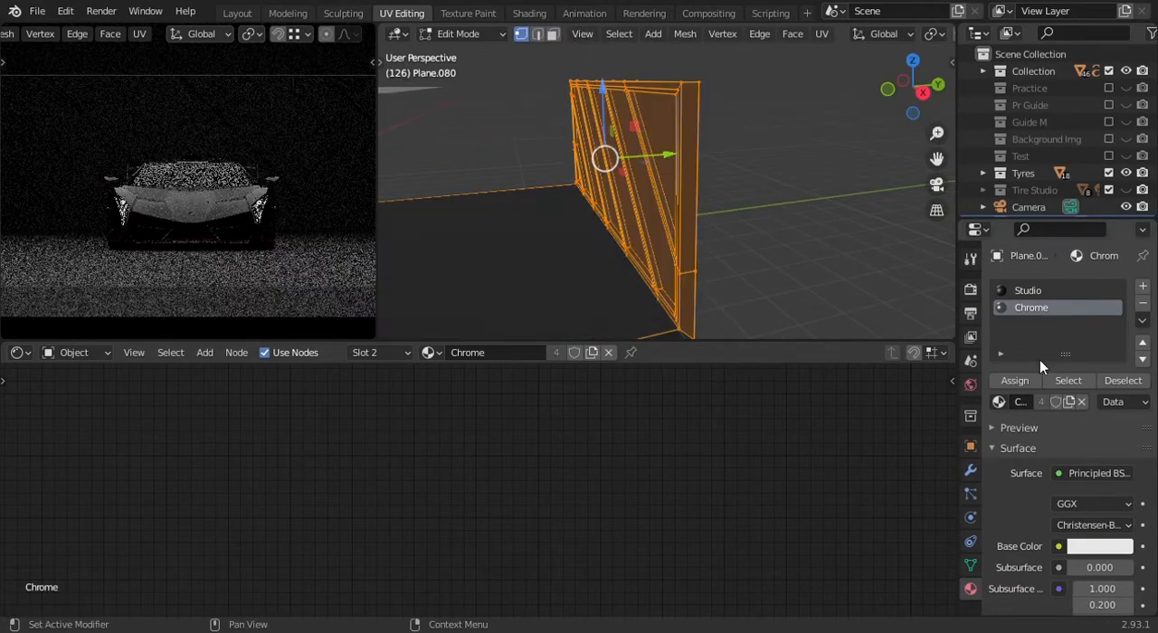
click(1023, 377)
middle_drag(697, 250, 724, 259)
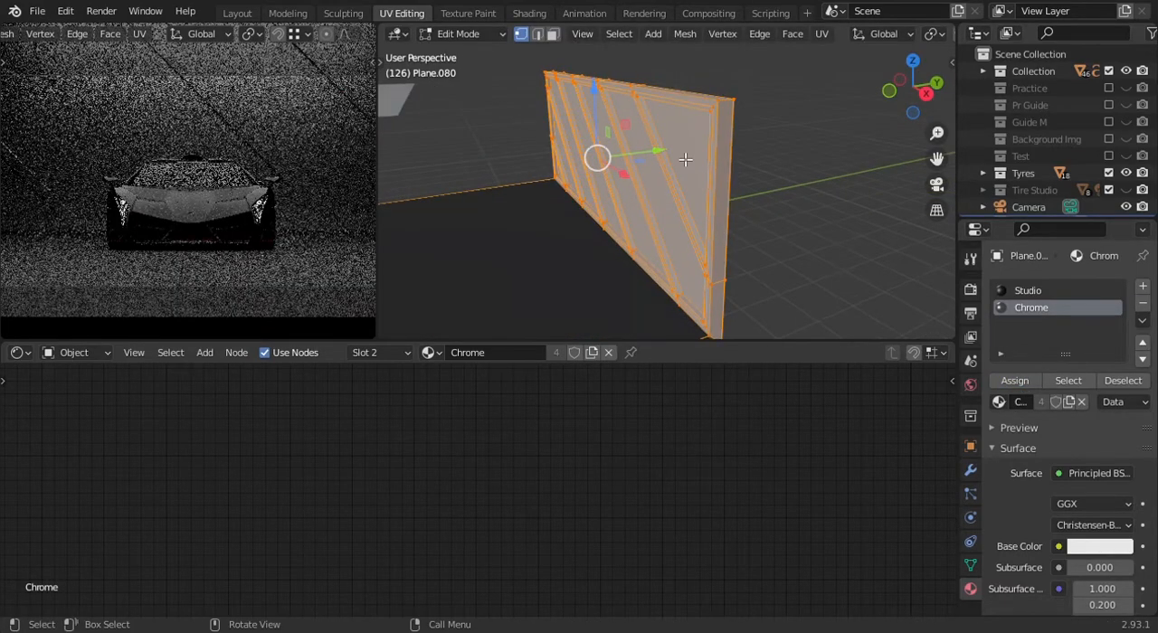
- Add a third material slot to the studio mesh and put the Glass HL material in it
click(1143, 286)
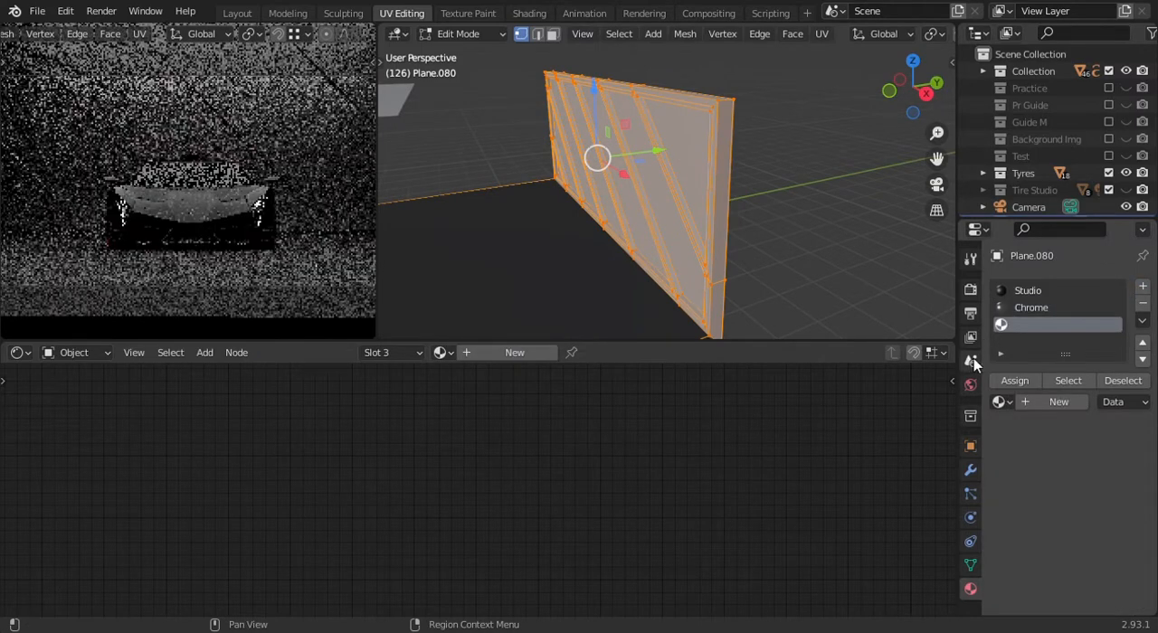
click(999, 401)
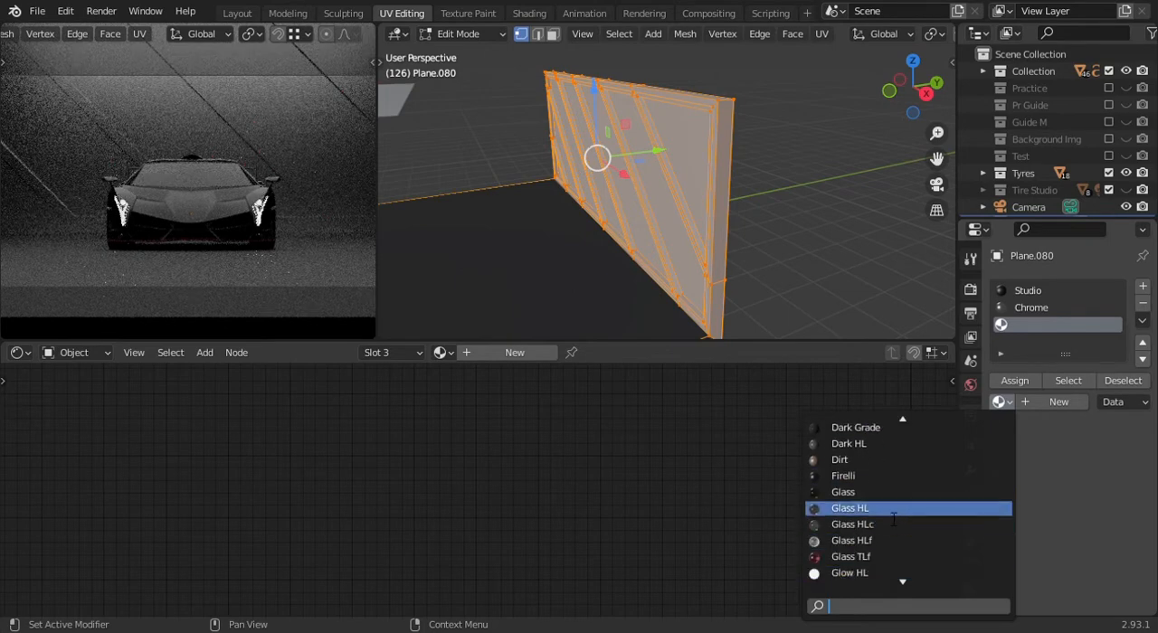
click(893, 514)
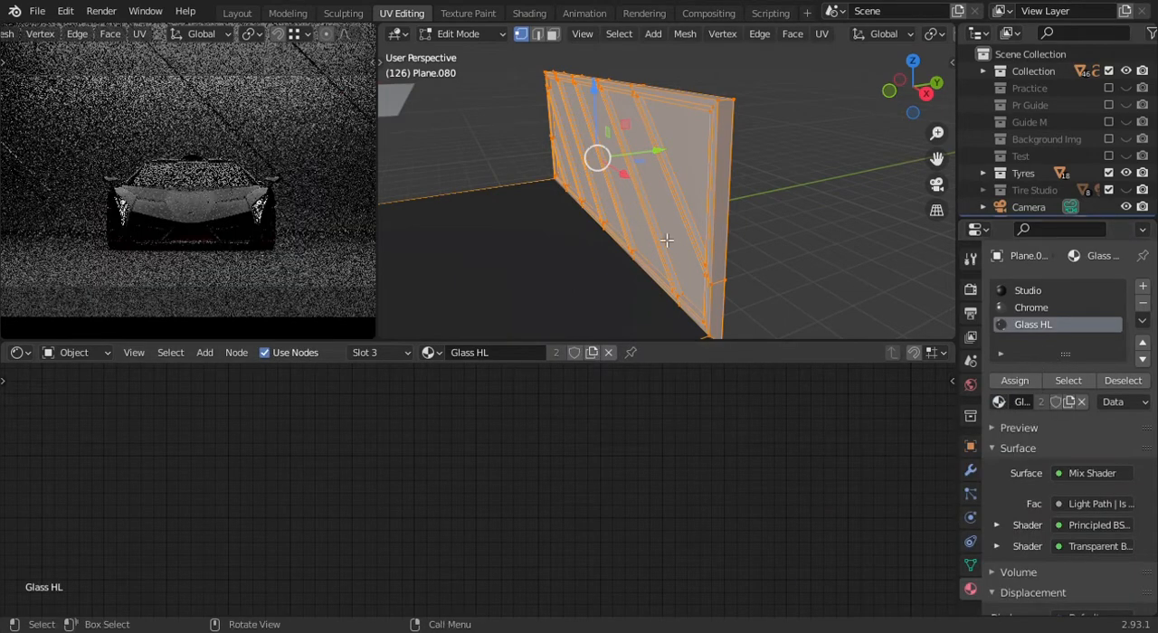
- Select only the linked panel faces between the wall's diagonal strips, assign Glass HL to them and return to Object Mode
middle_drag(660, 135, 673, 133)
click(553, 34)
click(704, 155)
key(ctrl+l)
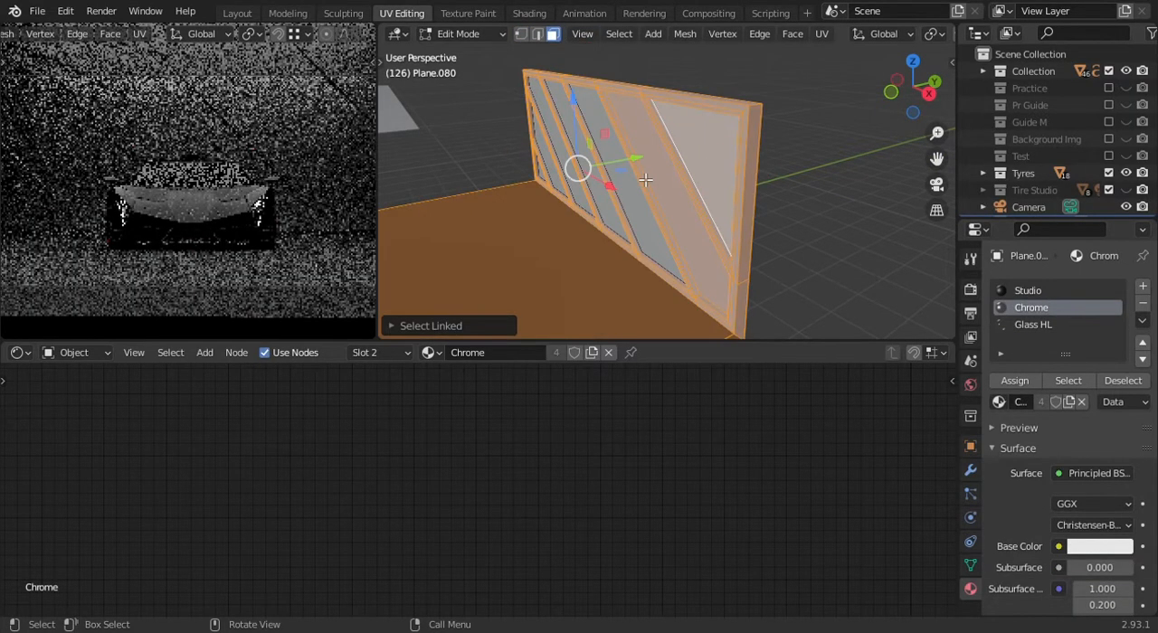
key(ctrl+z)
key(ctrl+l)
middle_drag(563, 168, 638, 245)
scroll(483, 219, down, 3)
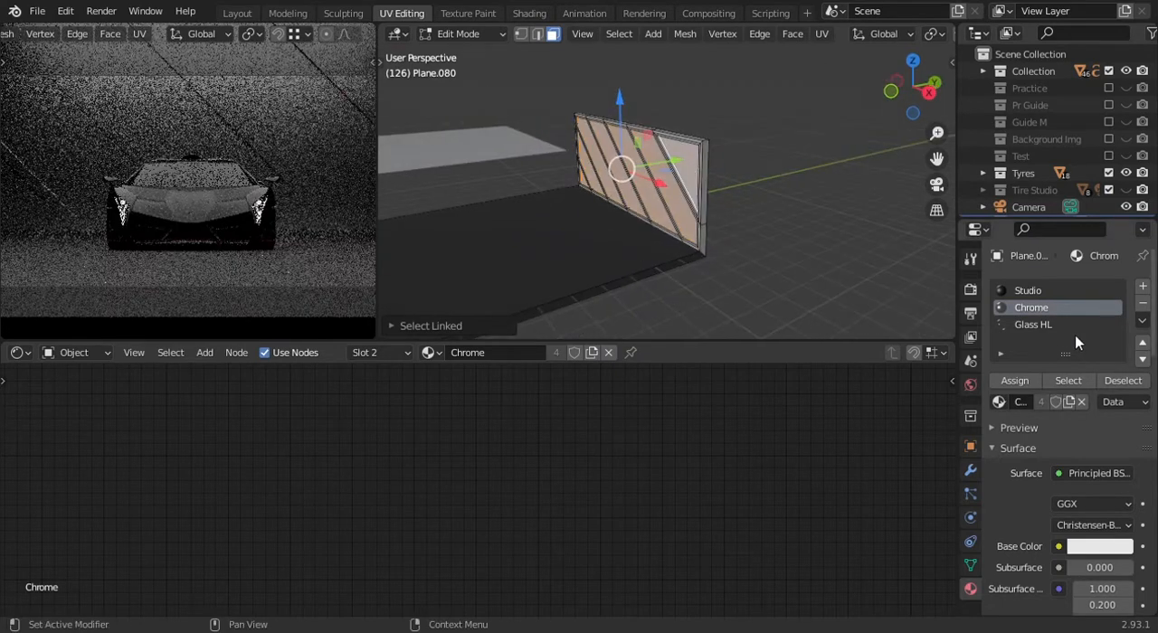
click(1049, 326)
click(1030, 374)
middle_drag(770, 226, 746, 206)
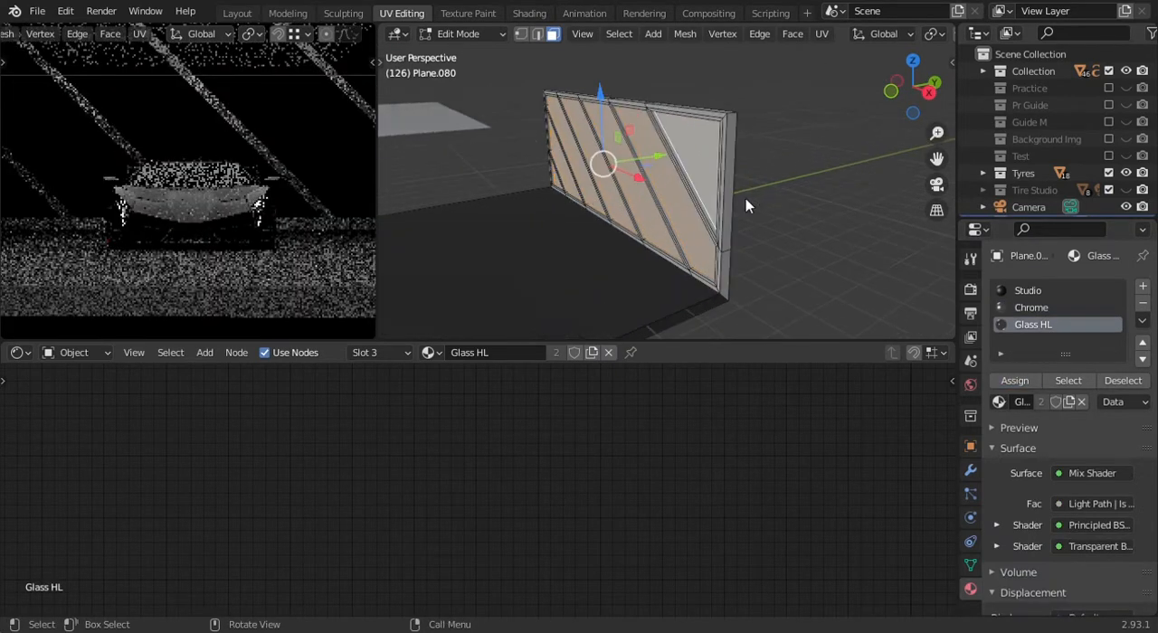
key(Tab)
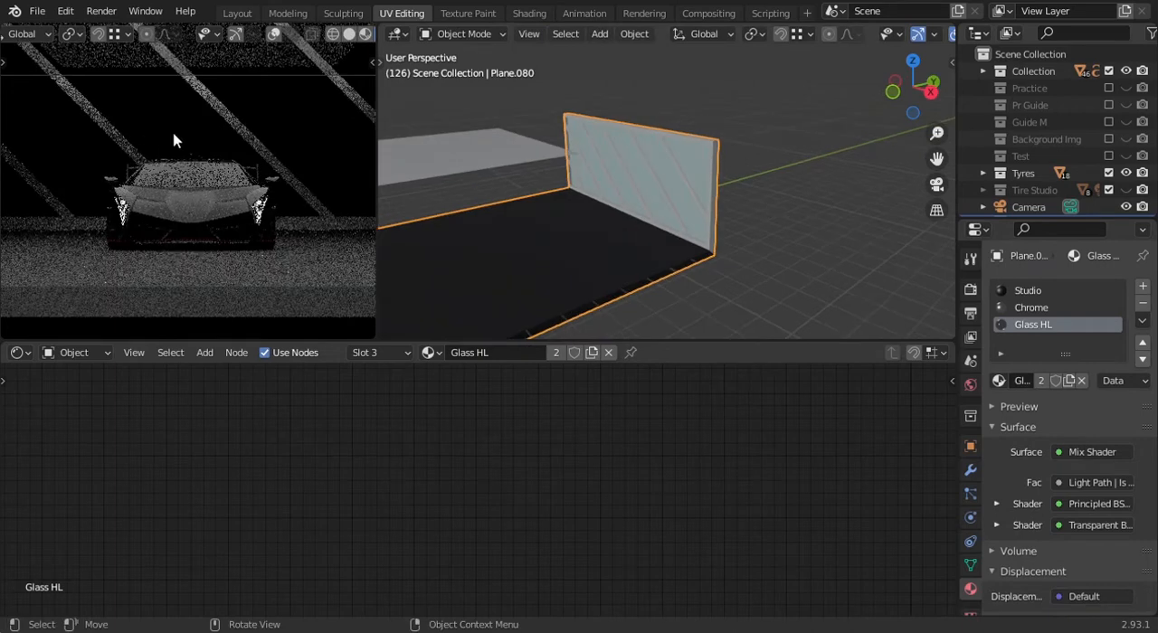
- Check the studio with its glass wall and switch the camera view to solid shading
scroll(781, 220, down, 4)
middle_drag(816, 217, 808, 230)
click(807, 229)
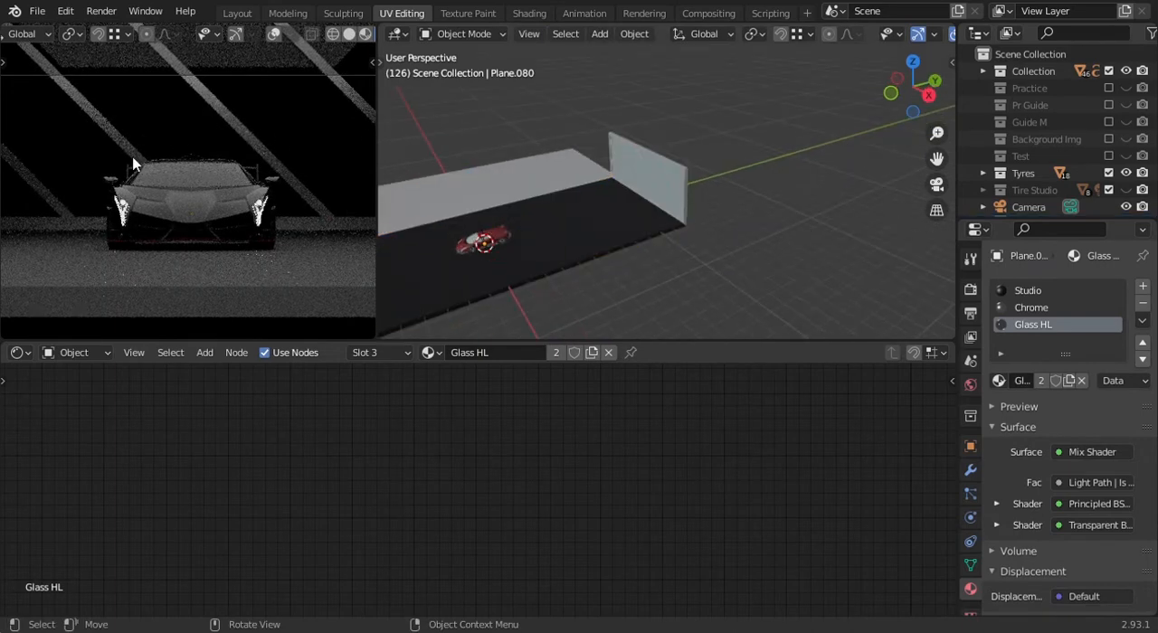
middle_drag(811, 241, 686, 231)
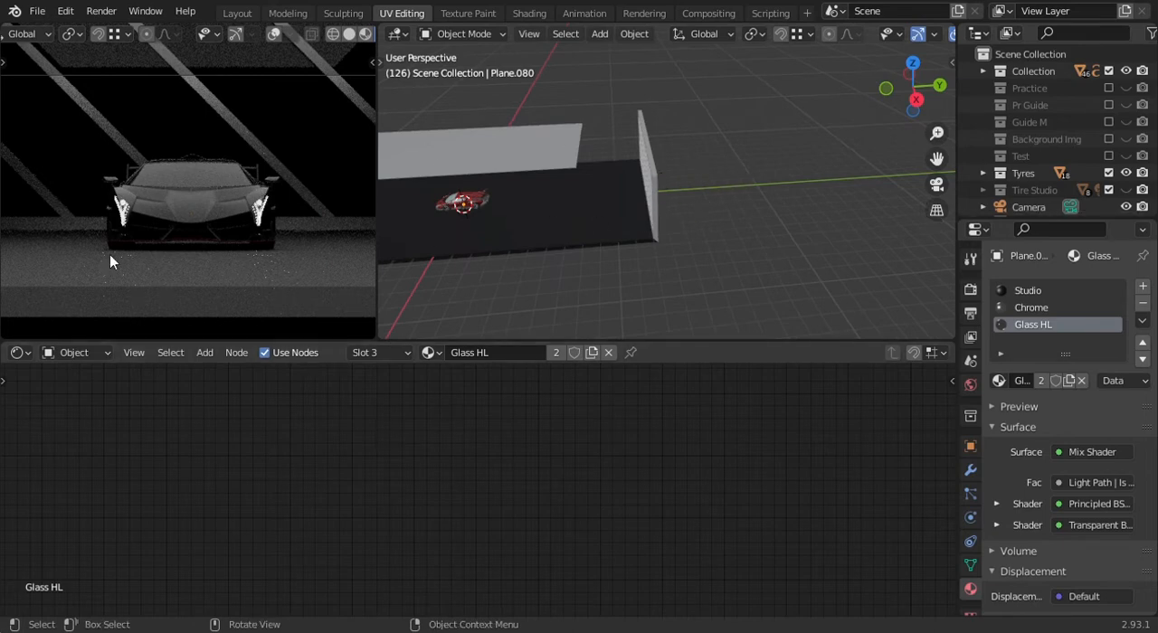
key(z)
click(302, 241)
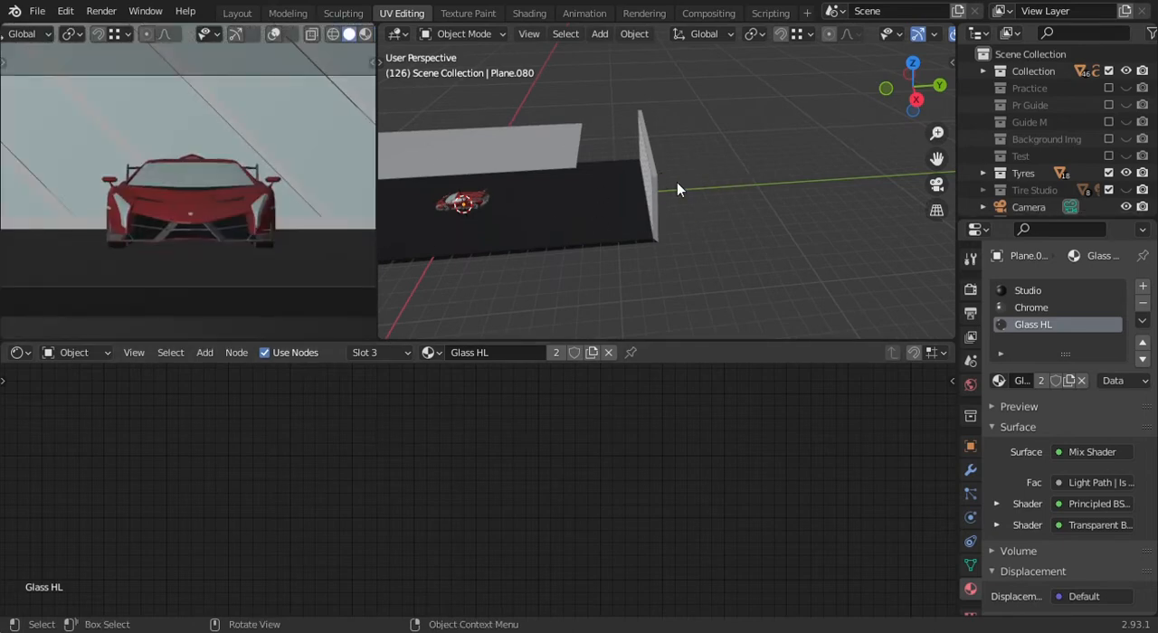
key(shift+a)
key(shift+a)
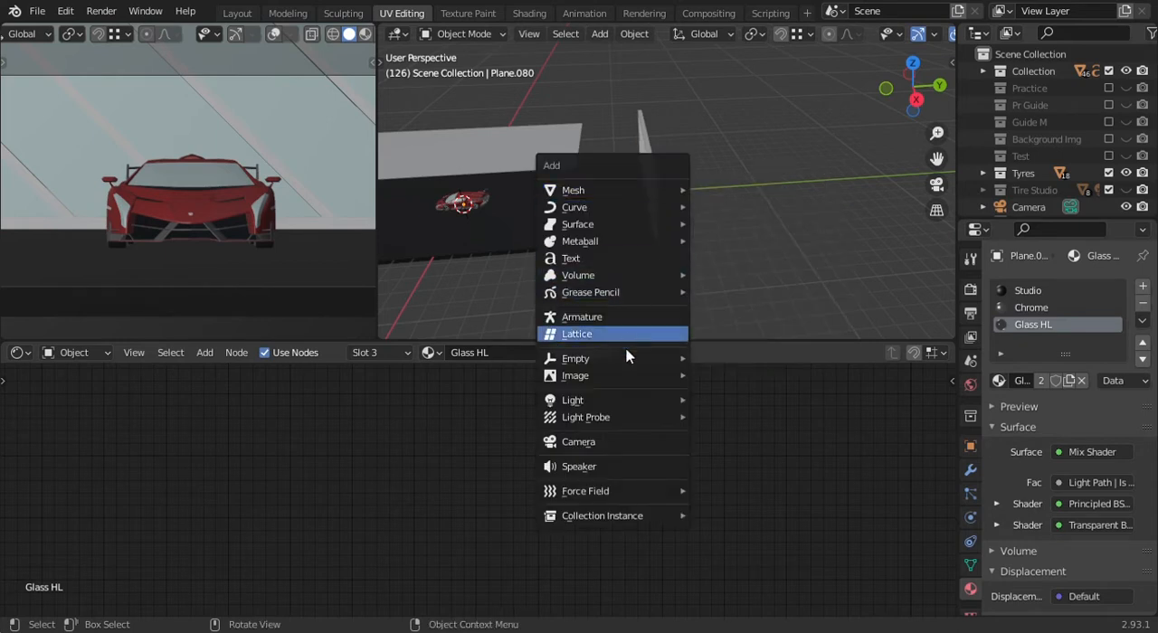
mouse_move(630, 375)
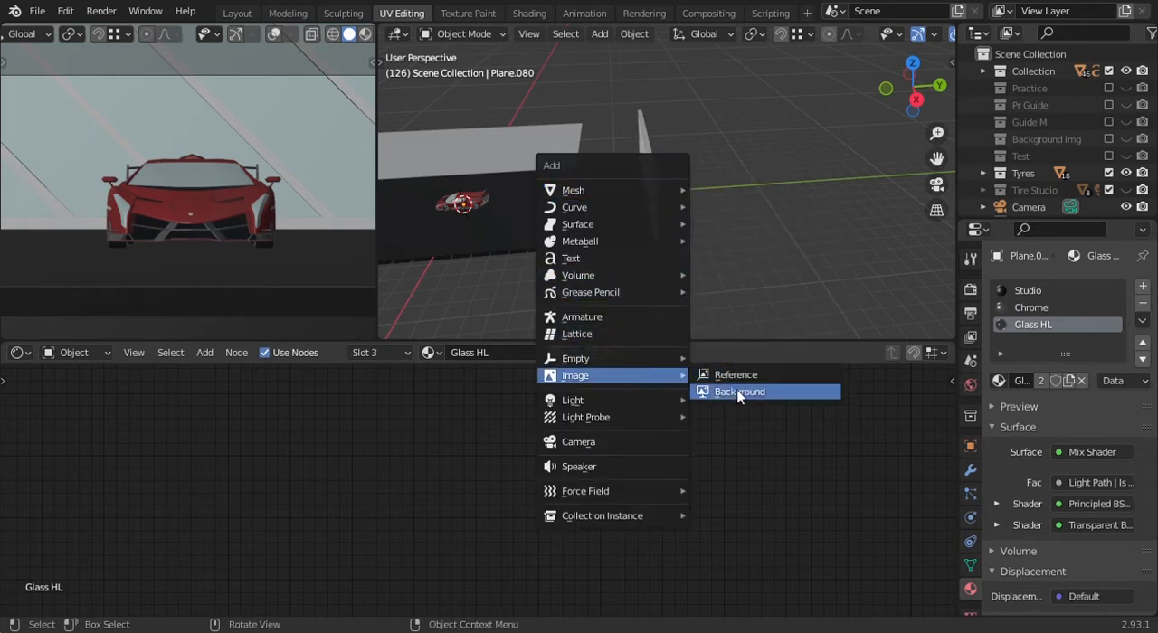
click(38, 11)
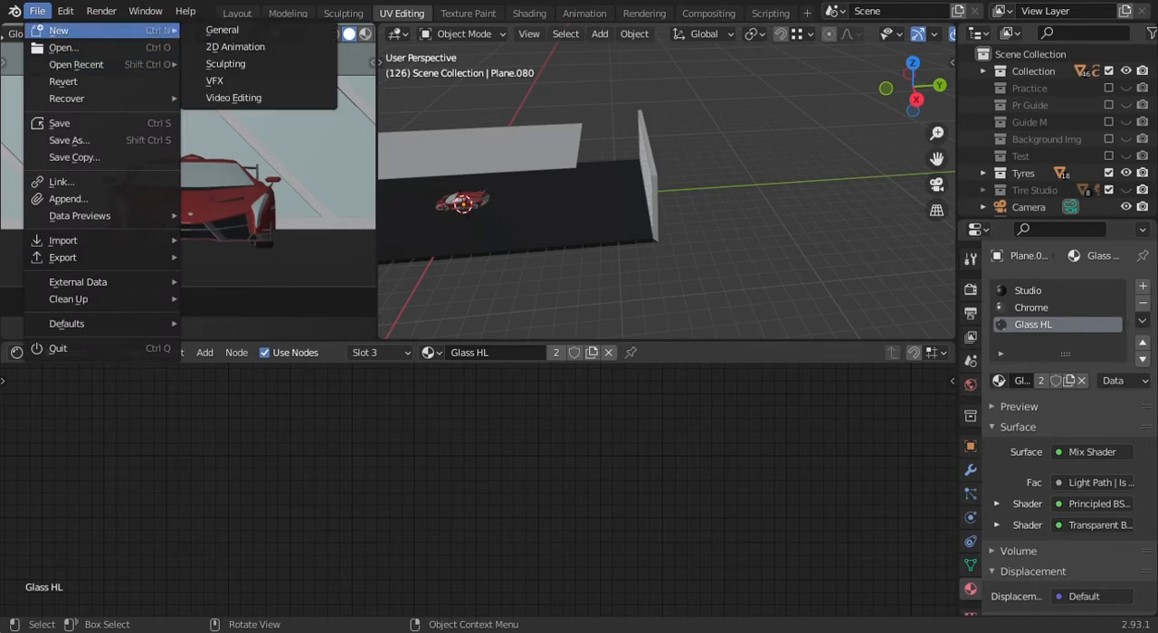
mouse_move(65, 11)
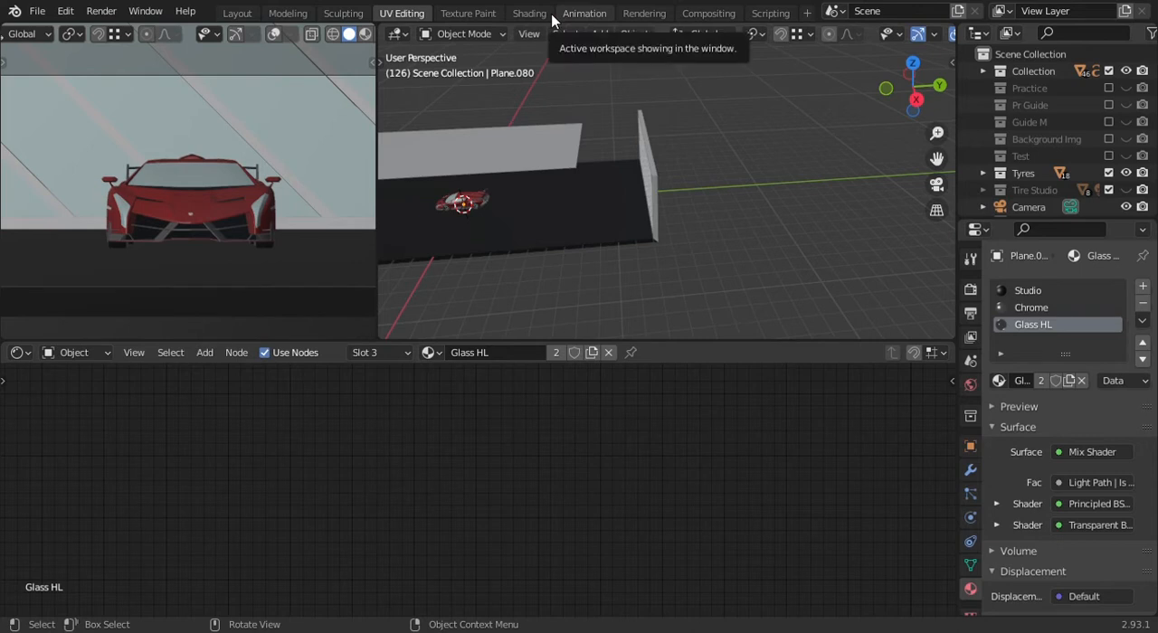
- Import 802226.jpg as an image plane and move it along Y to behind the glass wall
key(shift+a)
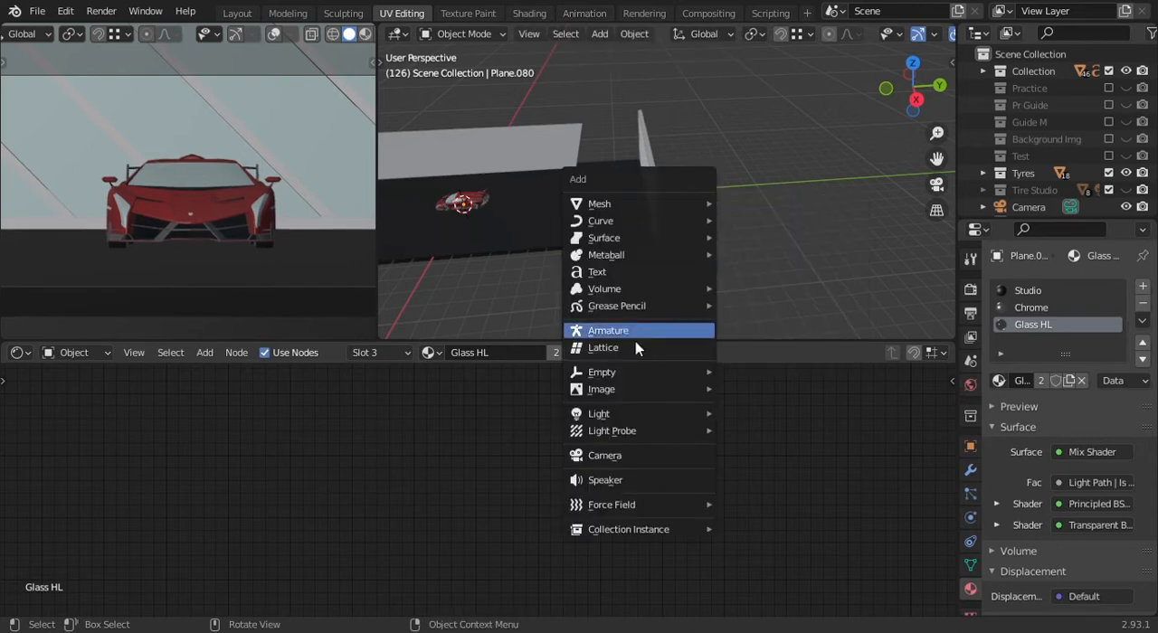
mouse_move(642, 389)
click(769, 422)
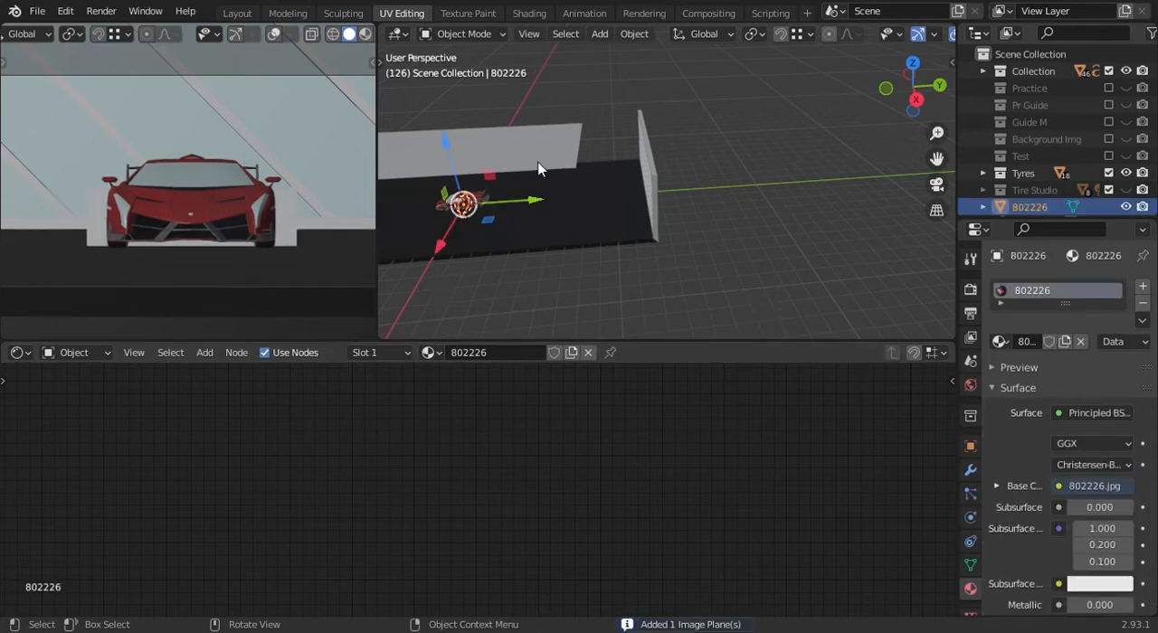
drag(534, 201, 701, 192)
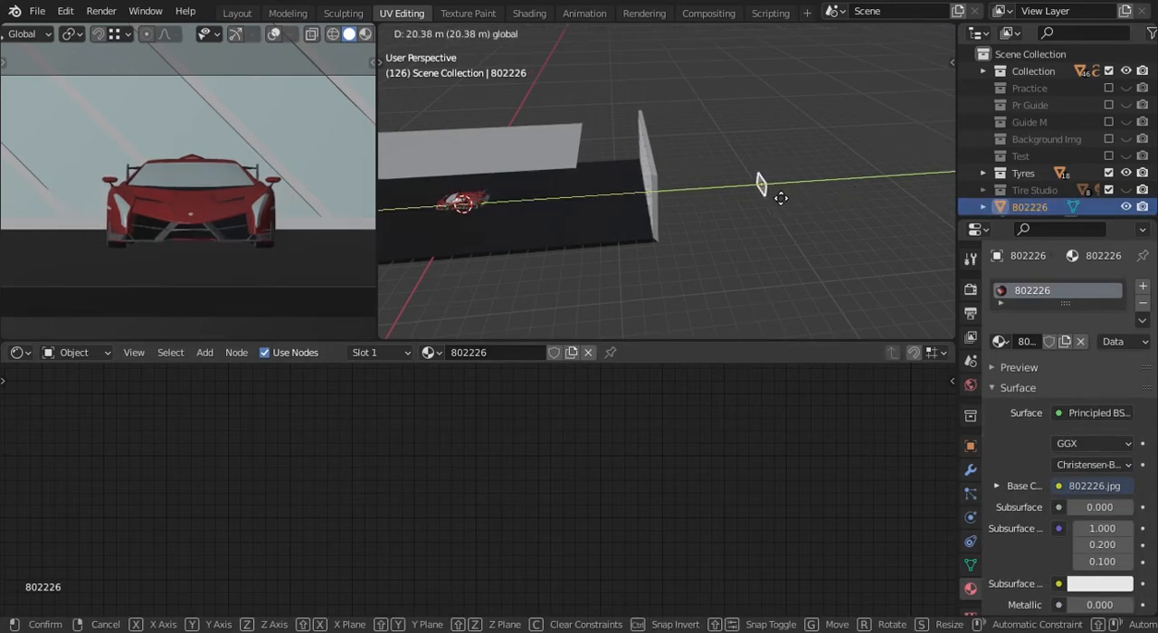
drag(682, 241, 797, 221)
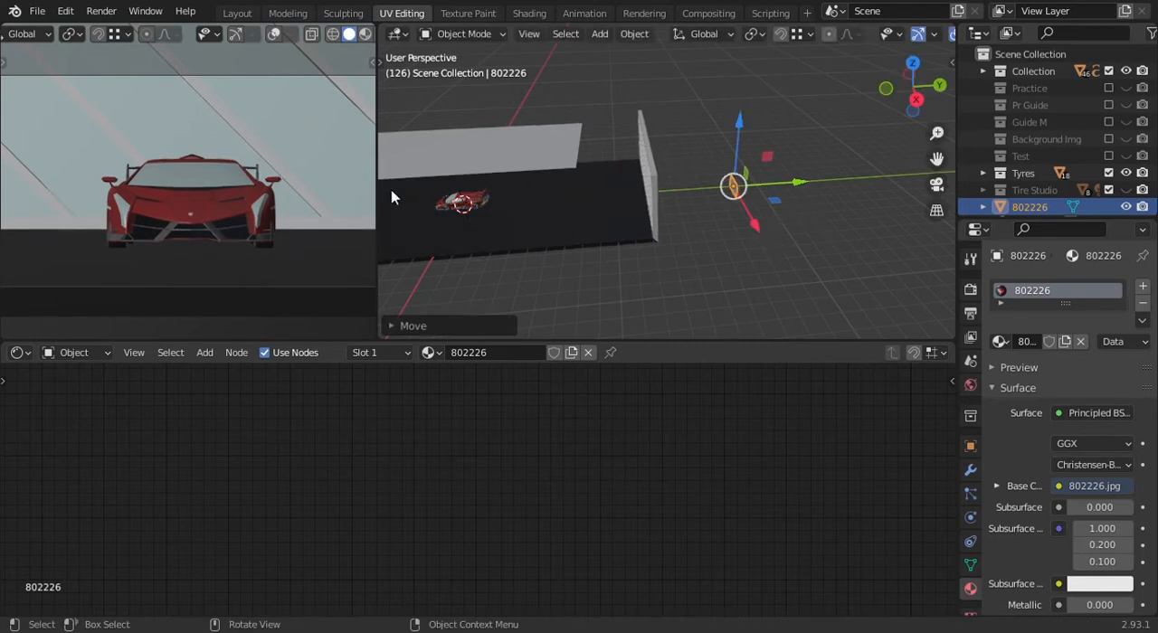
- Turn on overlays in the camera view and raise the image plane along Z by about 1.4 m
scroll(328, 41, down, 2)
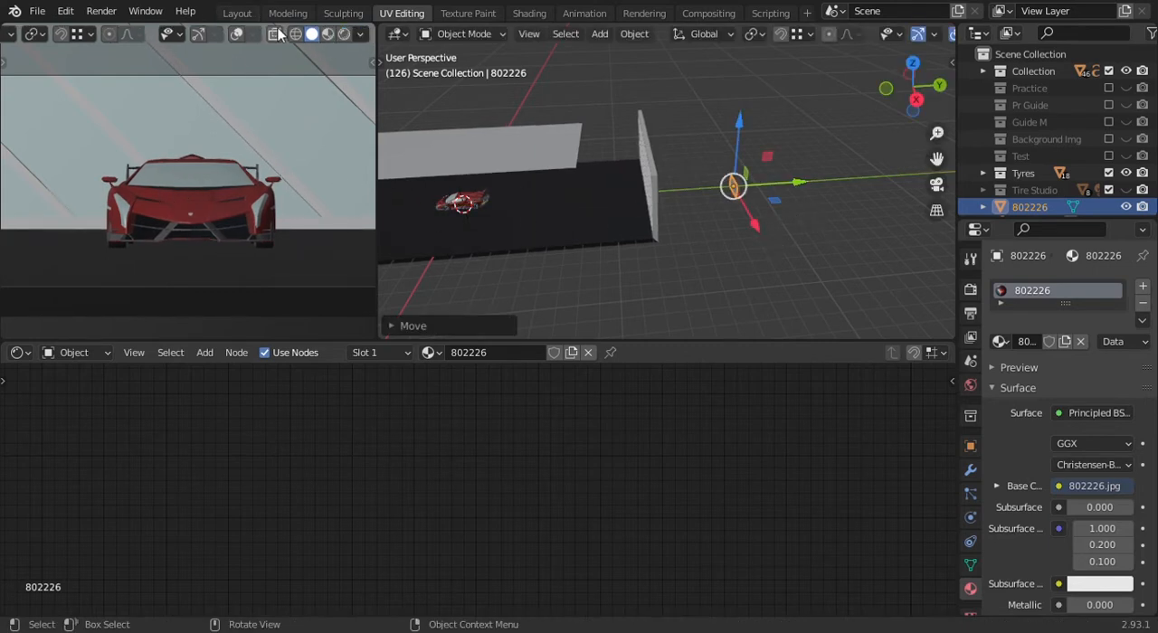
click(237, 37)
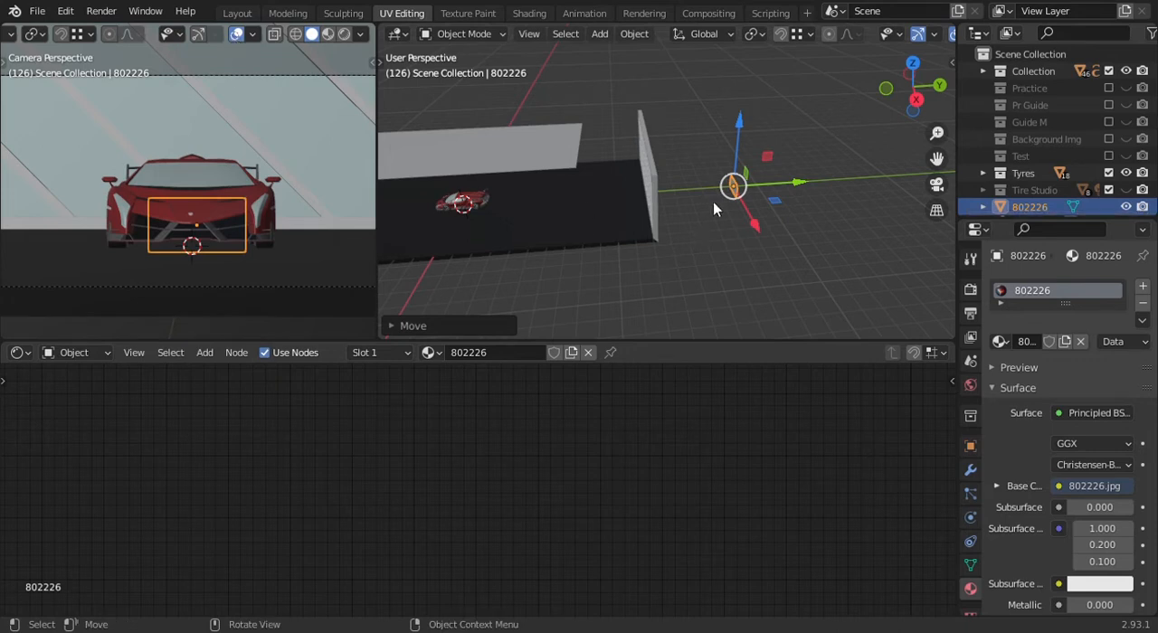
drag(794, 186, 858, 189)
middle_drag(742, 207, 805, 183)
drag(730, 122, 762, 114)
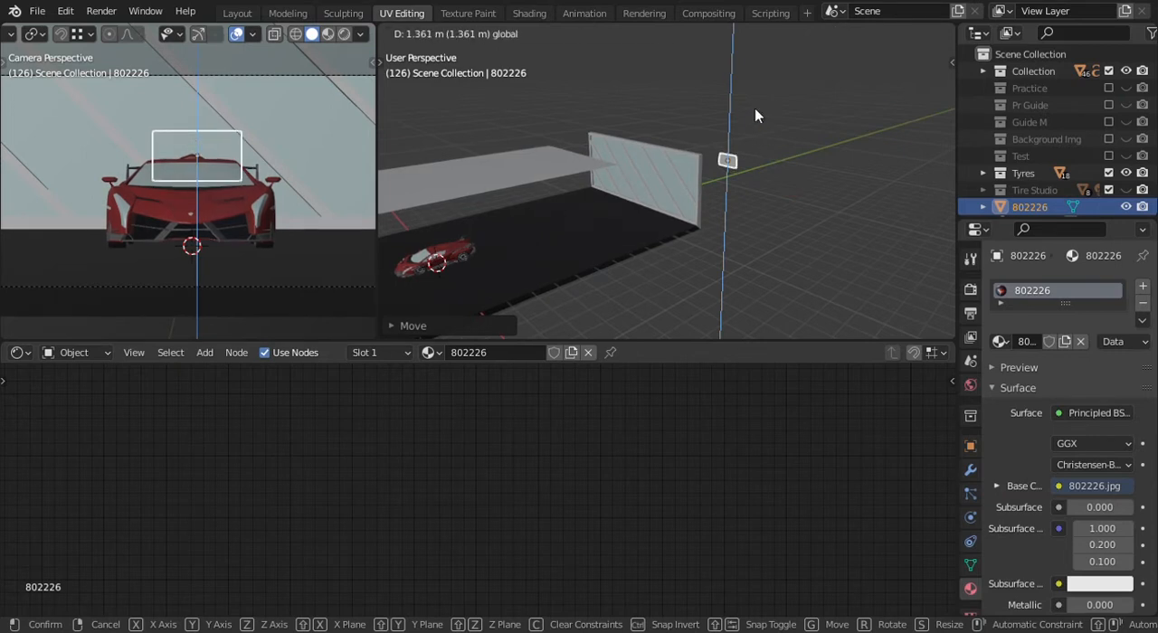
- Scale the image plane up about 4.6 times and switch the camera view to rendered shading
key(s)
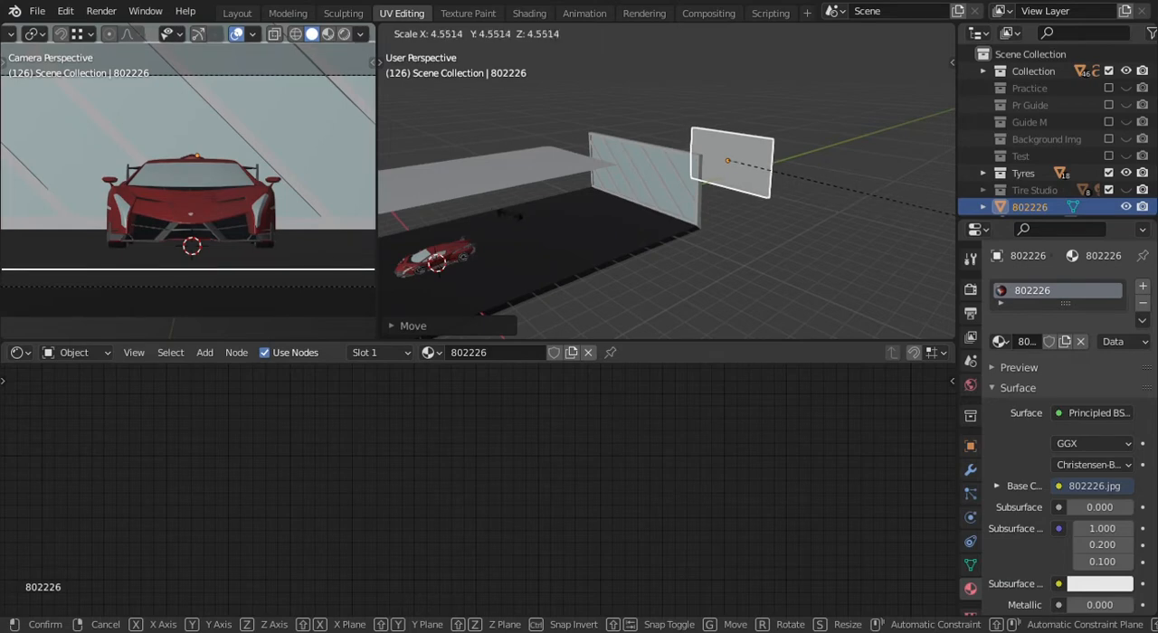
click(755, 137)
key(z)
click(197, 86)
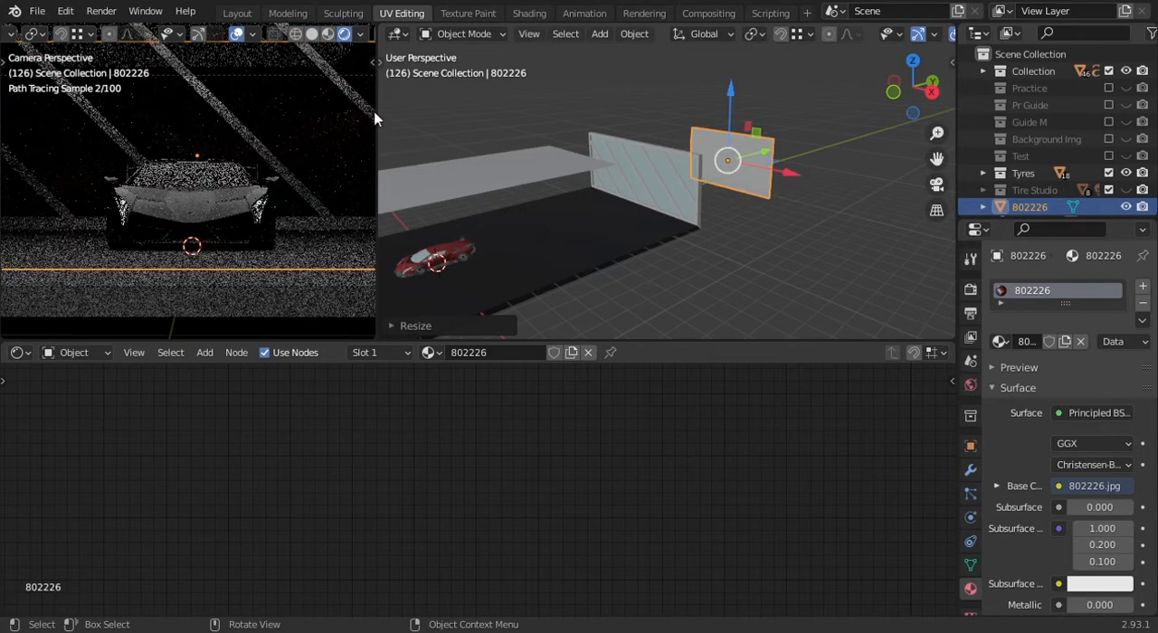
- Move the image plane farther behind the glass wall and enlarge it to fill the camera frame
middle_drag(472, 166, 624, 242)
scroll(783, 192, up, 2)
drag(700, 175, 747, 226)
key(s)
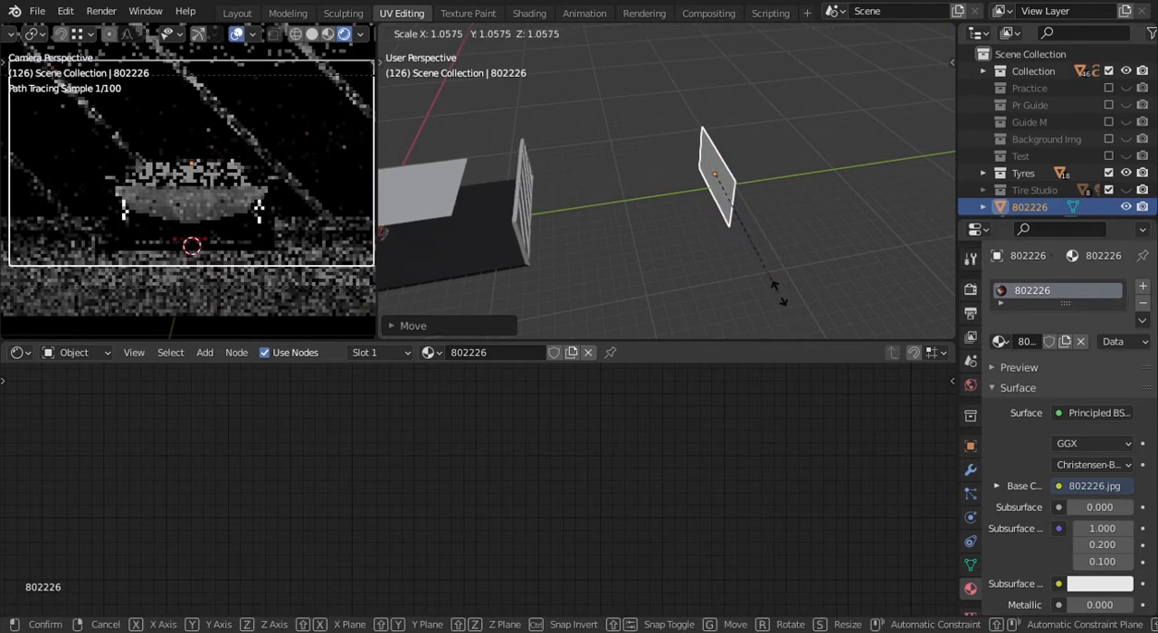
click(790, 315)
- Add an area light to the scene
middle_drag(681, 150, 777, 203)
key(shift+a)
mouse_move(742, 257)
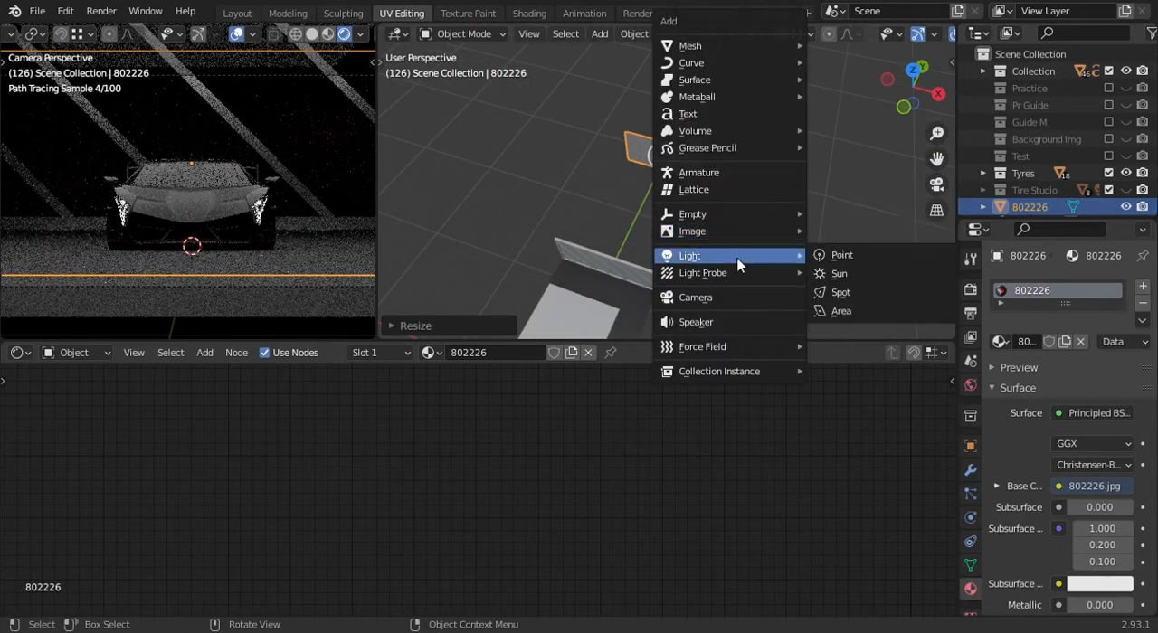
click(849, 314)
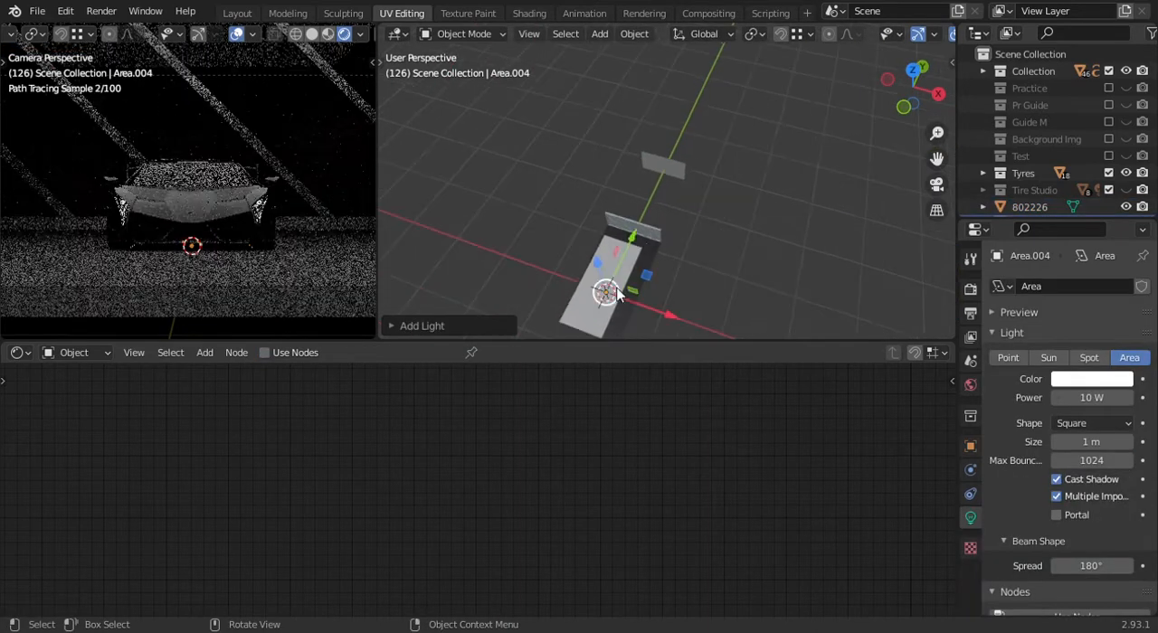
key(g)
click(671, 219)
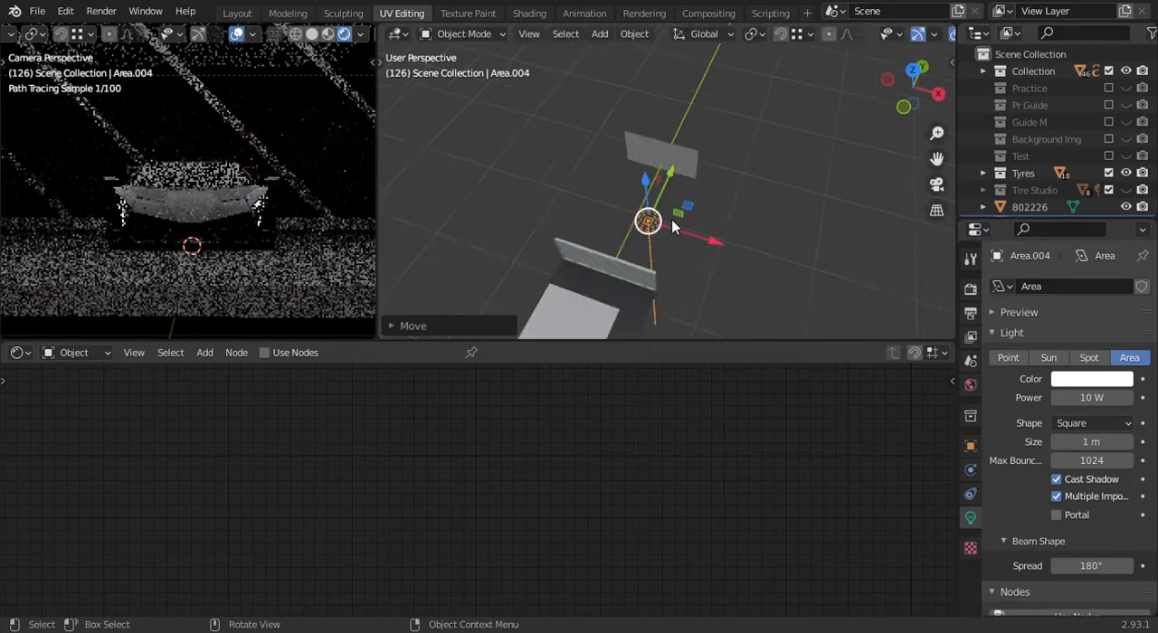
key(ctrl+z)
- Move the new area light along Y toward the background image plane and rotate it 90° about X
scroll(613, 275, down, 2)
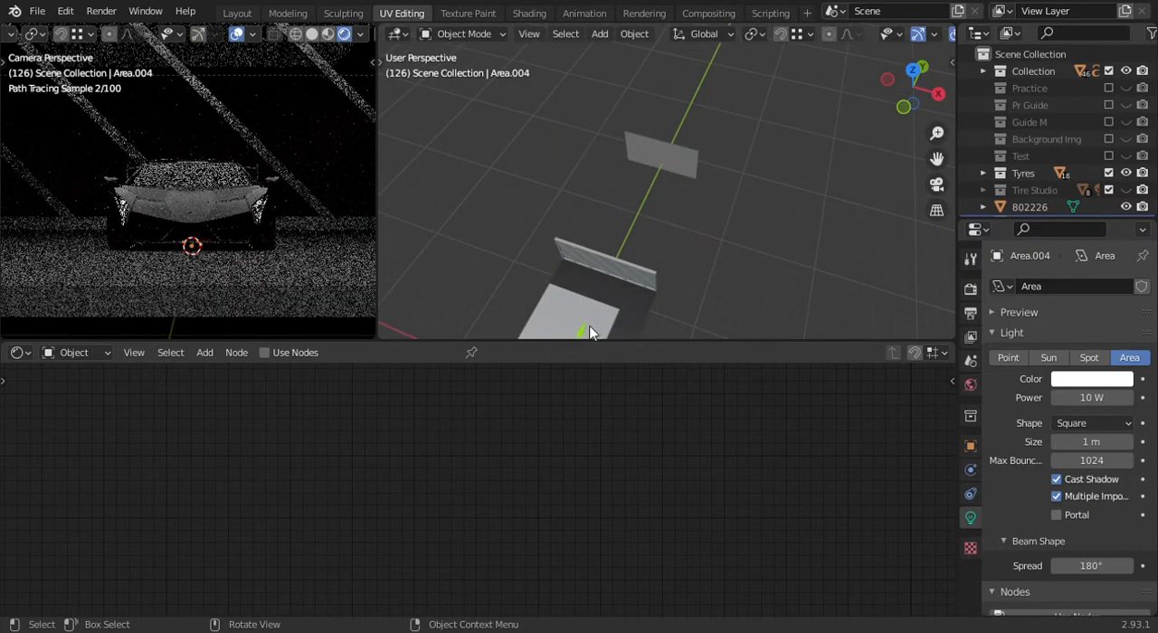
key(g)
key(y)
click(694, 137)
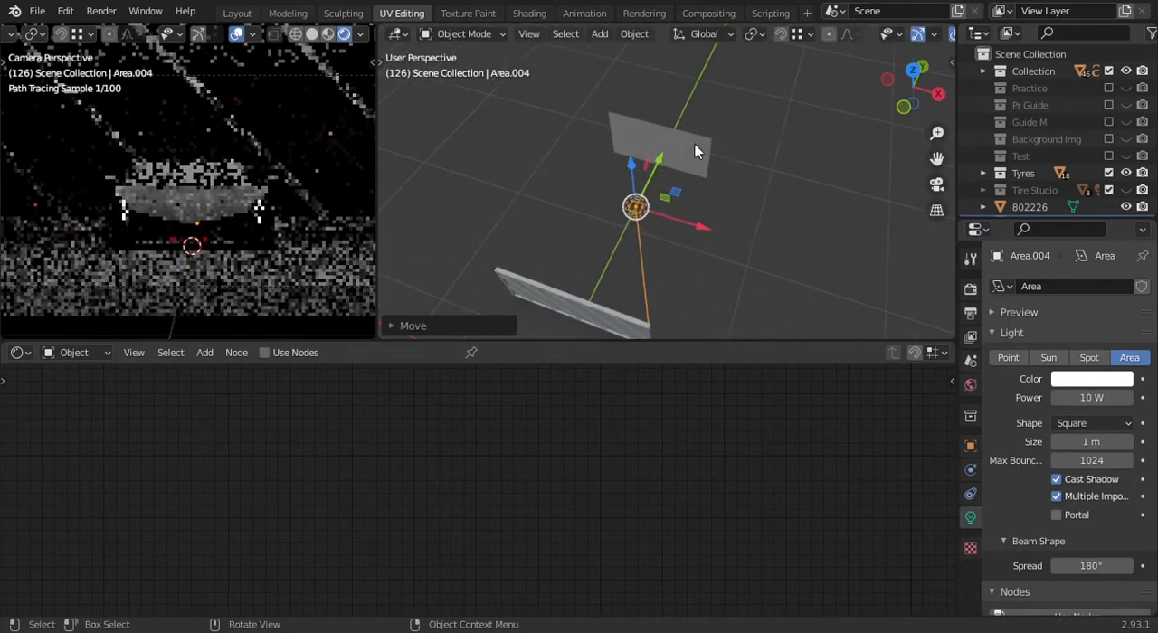
key(r)
key(x)
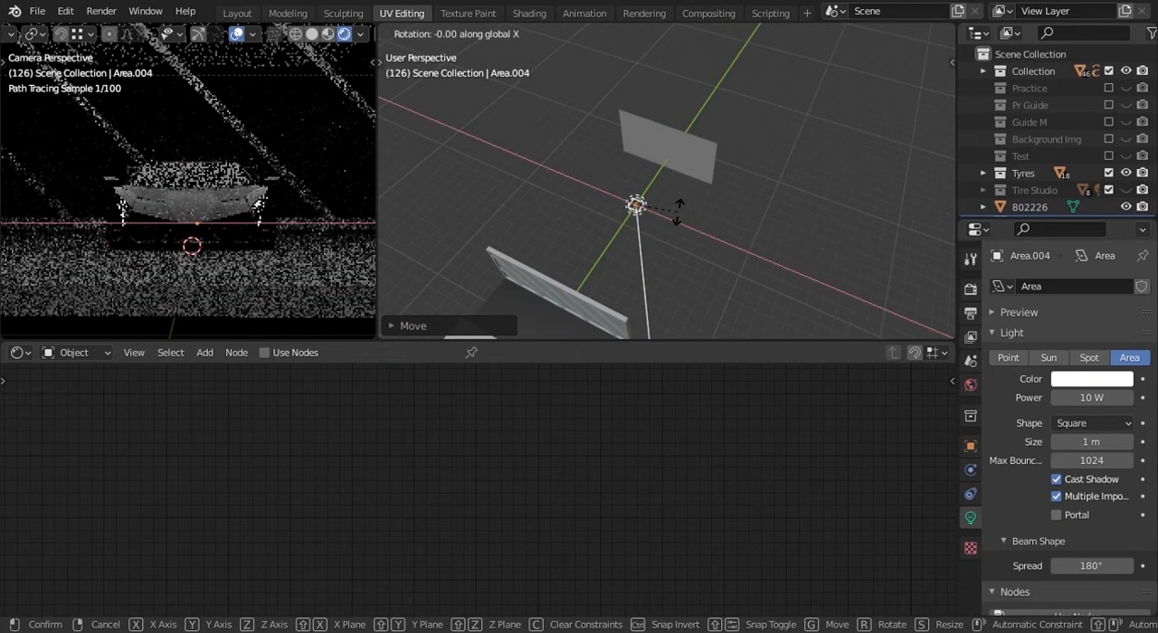
text(90)
key(Return)
- Shift the area light out to one side of the image plane and enlarge its size to 2.52 m
drag(685, 229, 637, 214)
middle_drag(637, 214, 793, 239)
drag(1092, 441, 1154, 441)
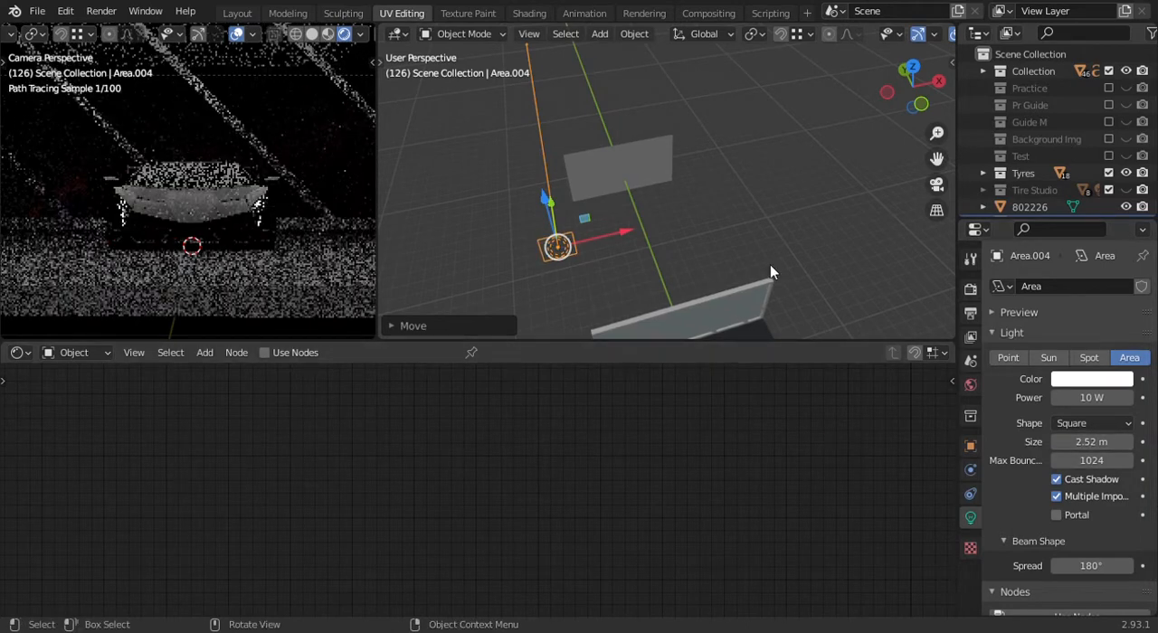
- From the top view, move the area light farther out on the negative X side and rotate it about 68° toward the image plane
key(KP_7)
middle_drag(644, 222, 648, 195)
key(KP_7)
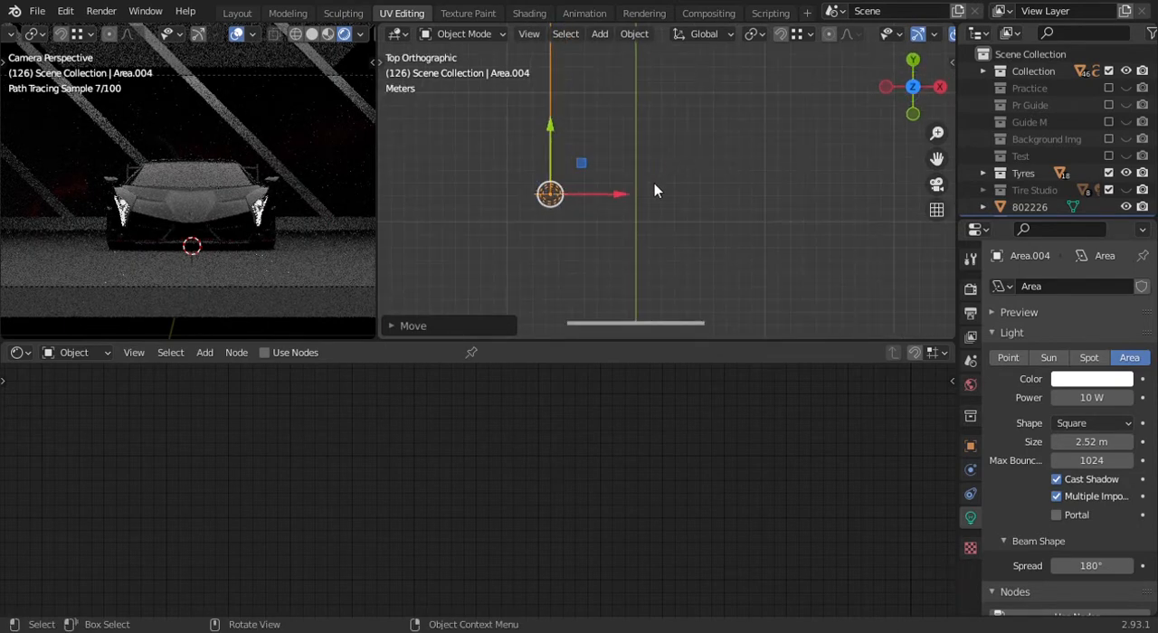
key(g)
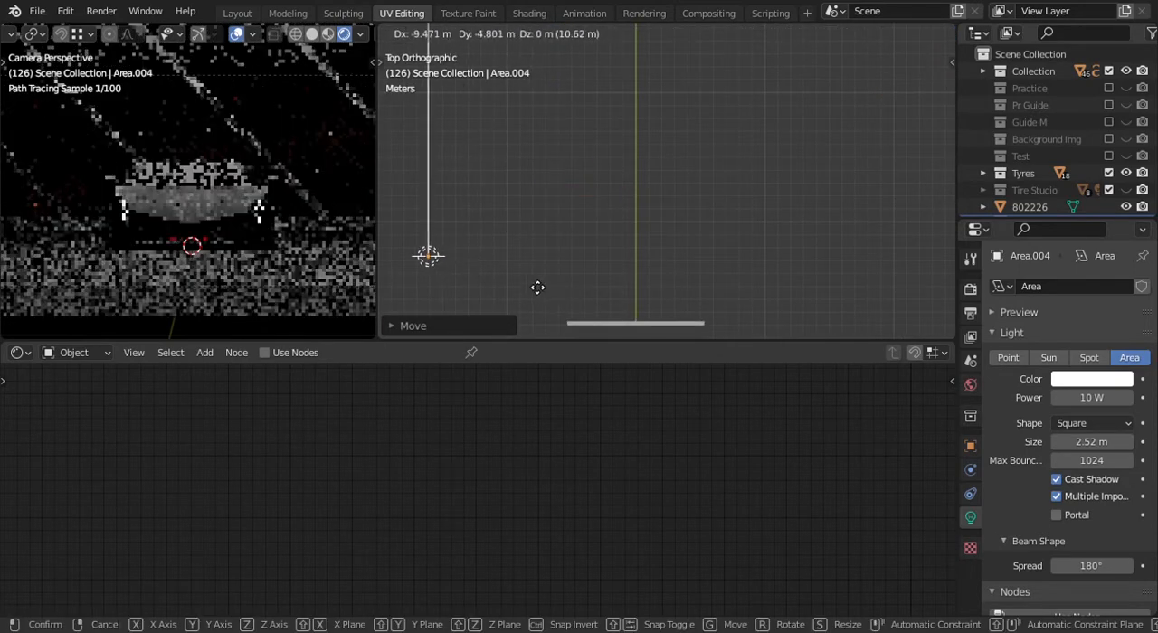
key(r)
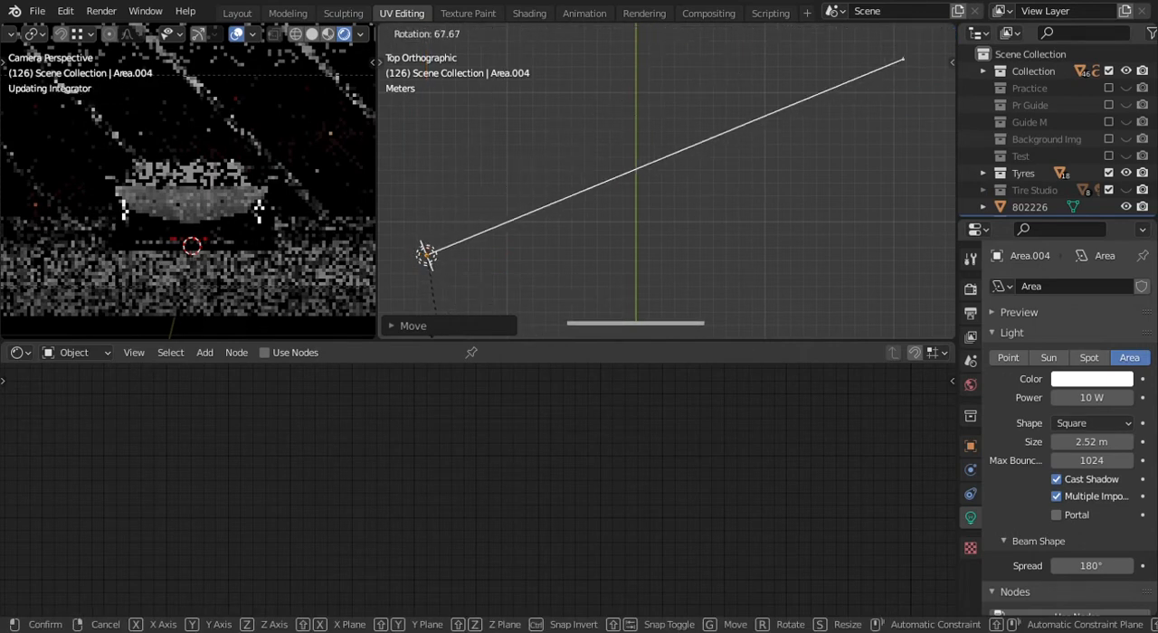
click(611, 401)
- Fine-tune the area light's position along the global axes so it sits well out on the negative X side, aimed across the image plane
middle_drag(715, 272, 657, 105)
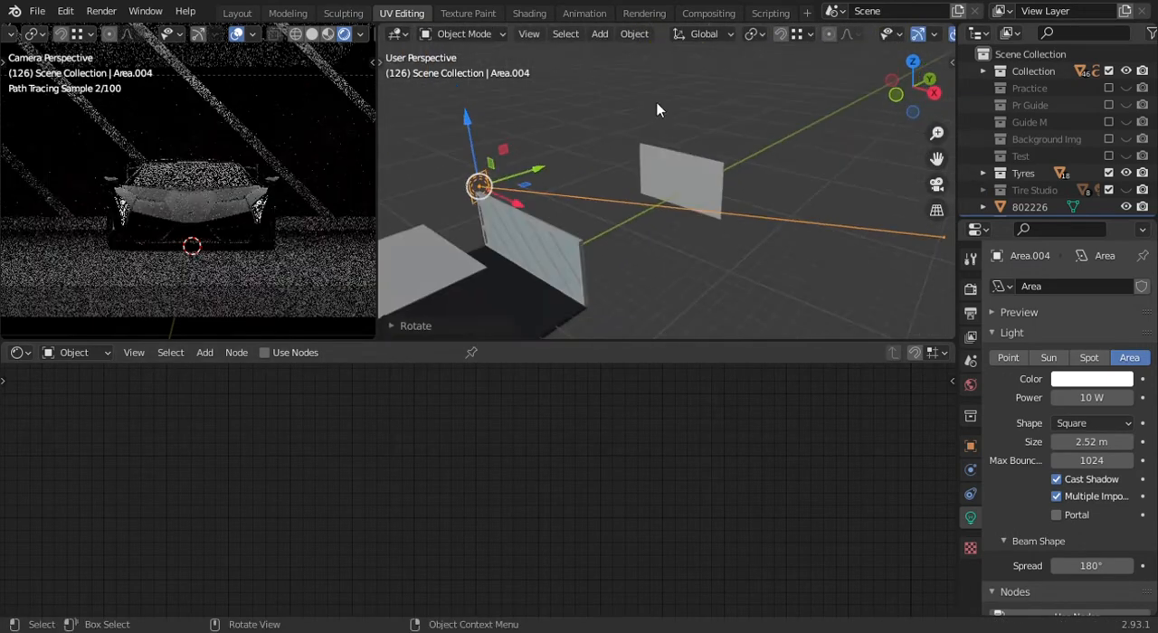
key(g)
click(525, 85)
middle_drag(722, 256, 546, 317)
key(g)
click(566, 238)
key(g)
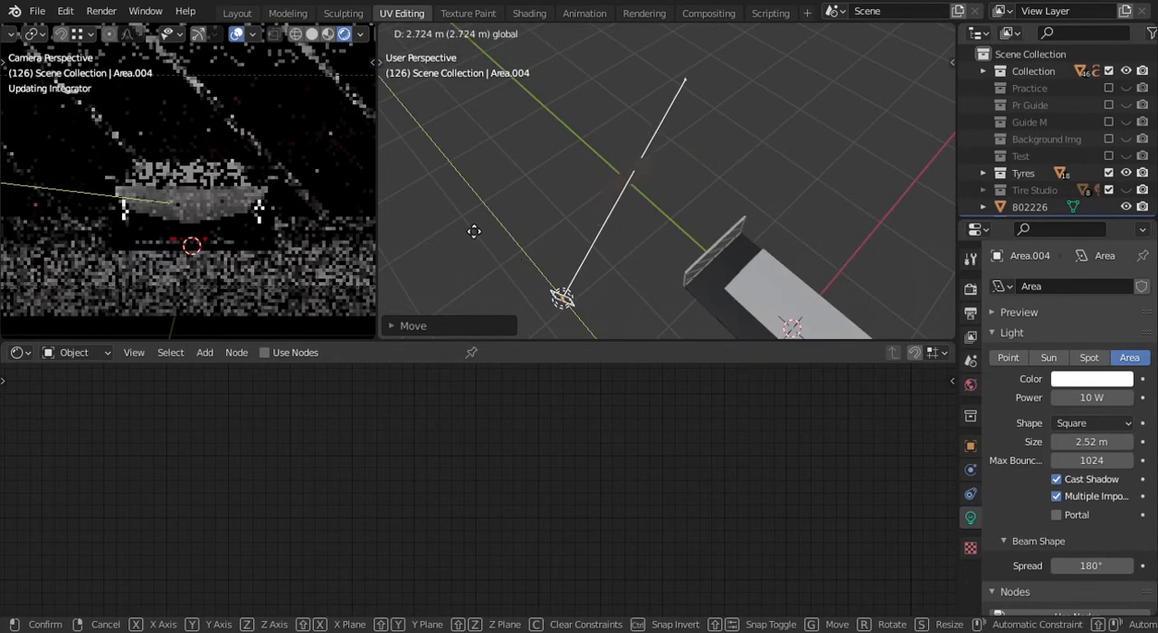
click(530, 297)
key(g)
click(616, 263)
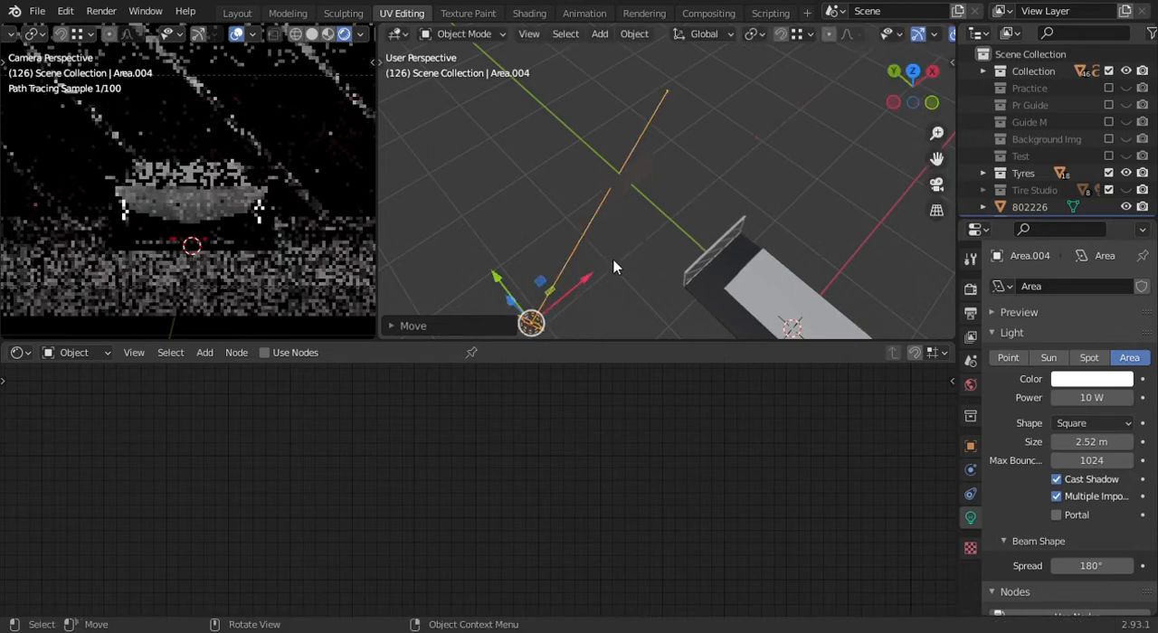
middle_drag(616, 264, 562, 268)
key(g)
click(592, 272)
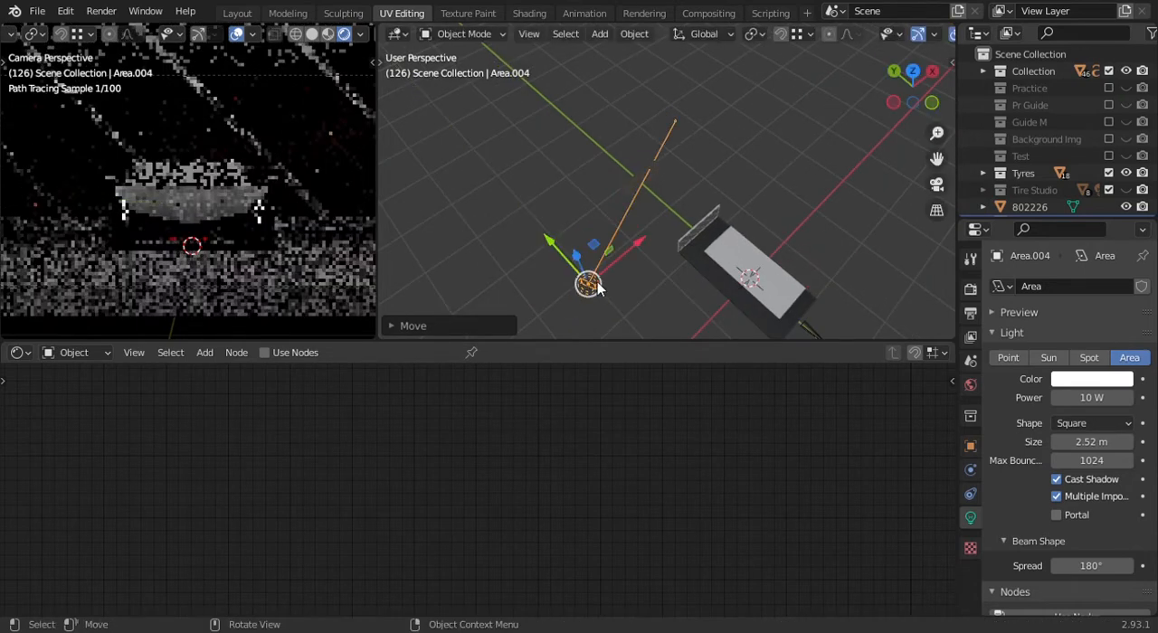
key(g)
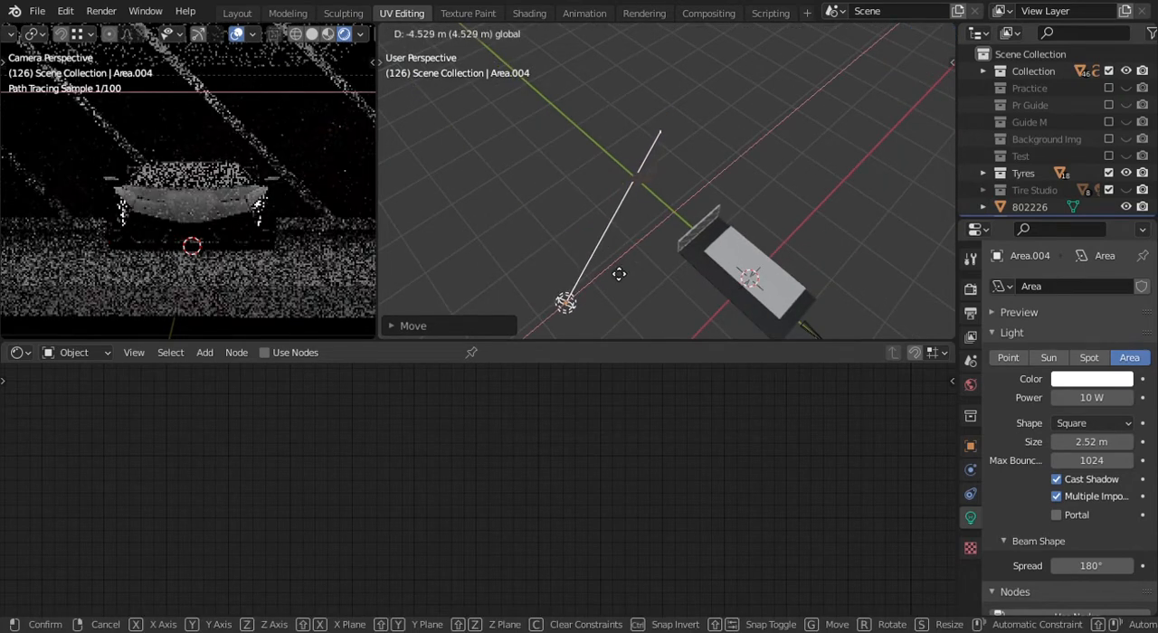
click(622, 275)
- Set the area light's power to 200 W
middle_drag(716, 256, 653, 182)
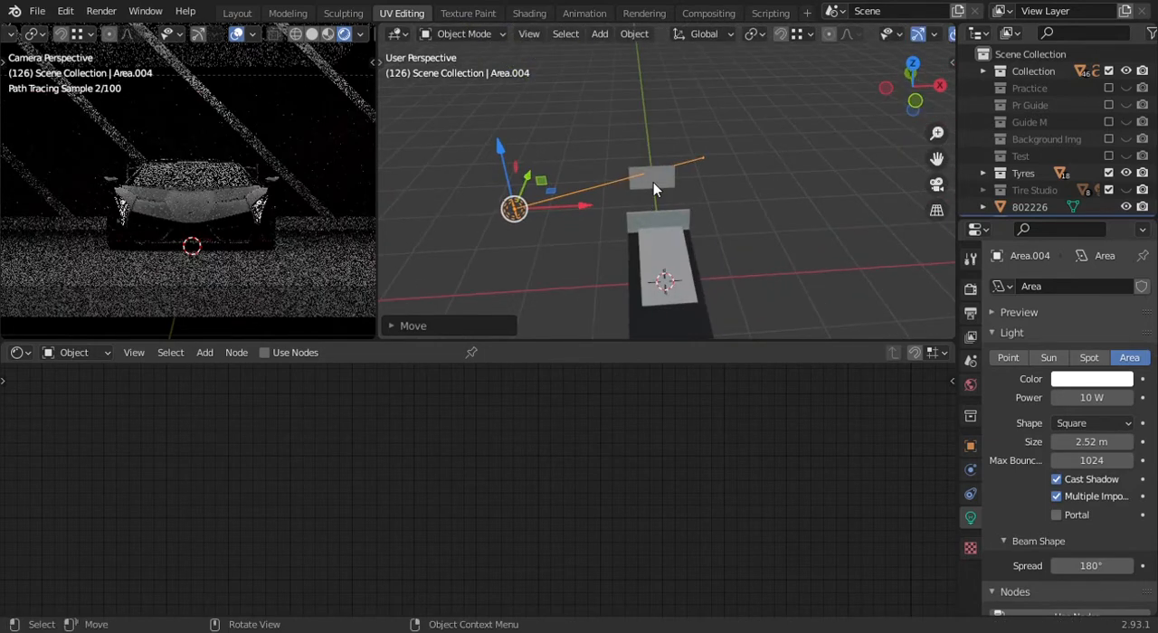
click(1111, 398)
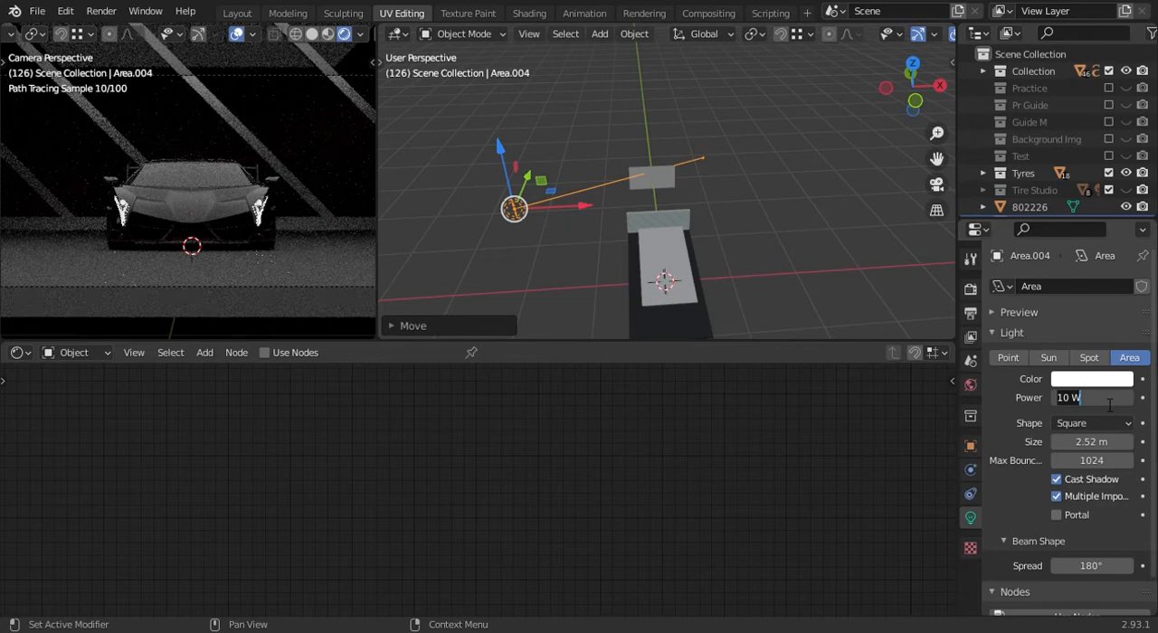
key(Return)
scroll(650, 172, down, 1)
- Duplicate the area light about 50 m along X to the opposite side and rotate the copy to aim back at the image plane
middle_drag(650, 172, 671, 221)
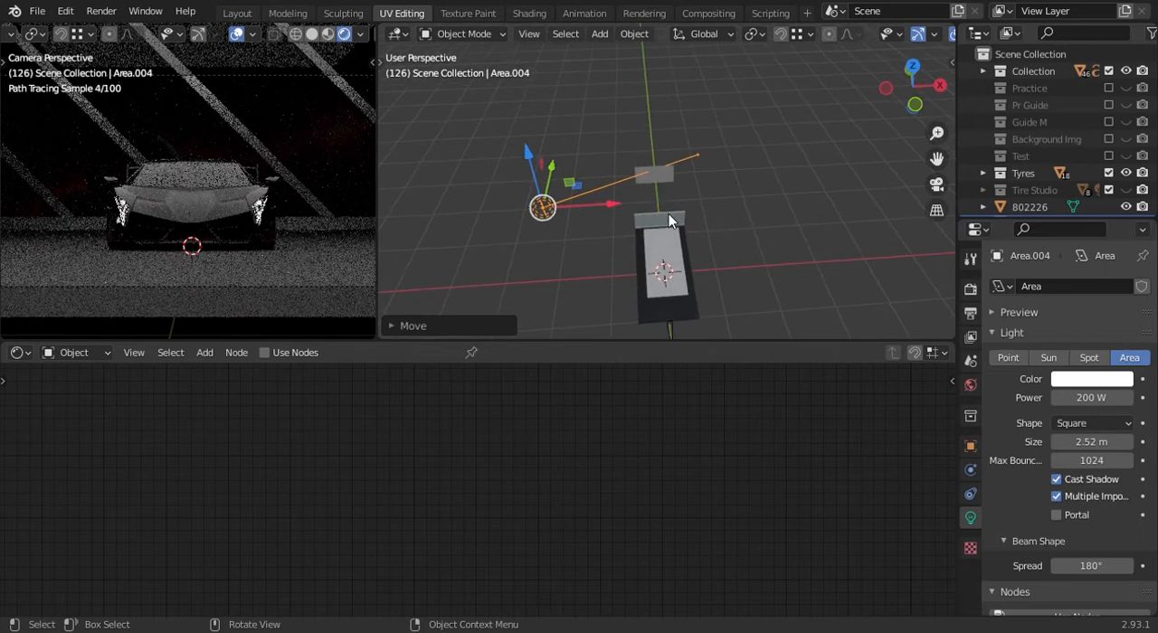
key(KP_7)
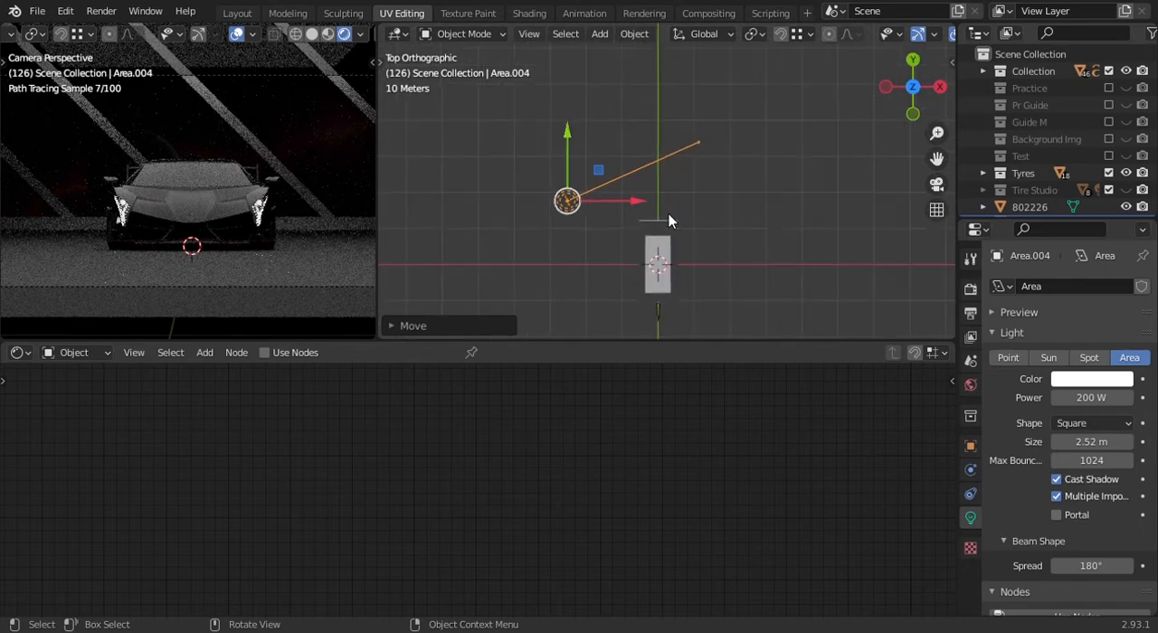
key(shift+d)
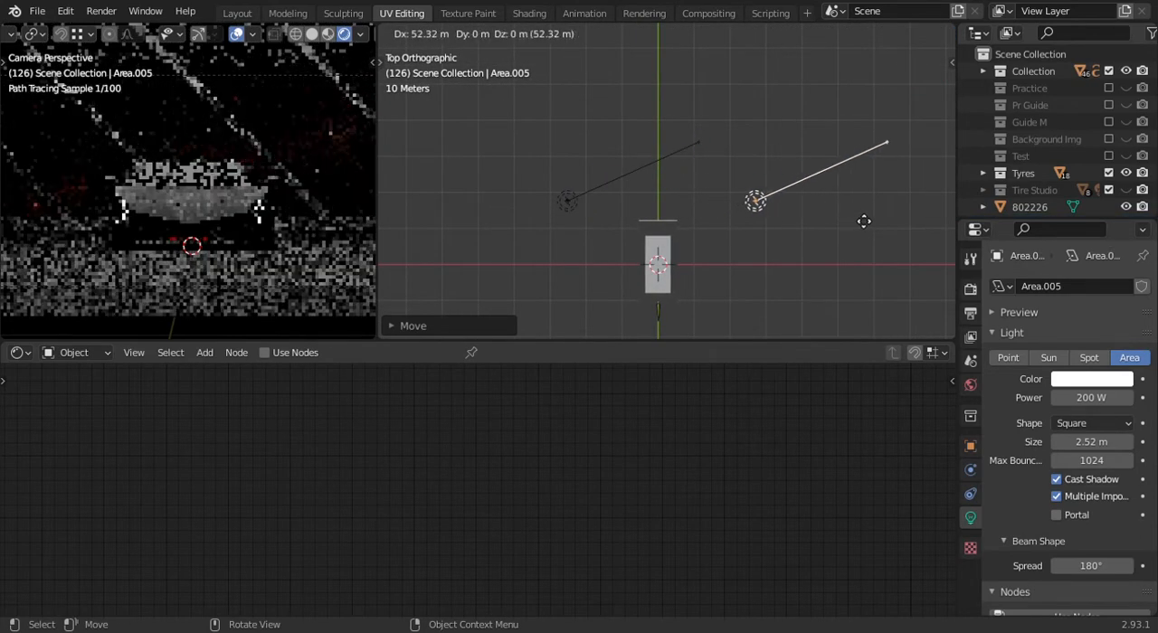
click(860, 219)
key(r)
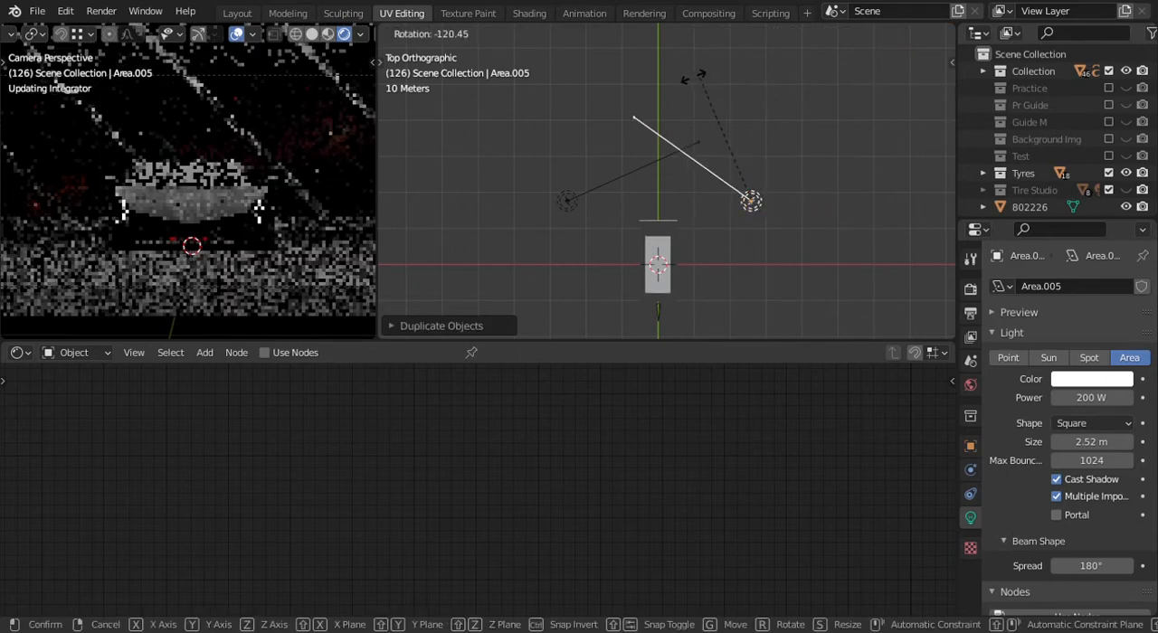
click(677, 77)
- Move the duplicated light inward along X to match the first light's distance from the centre line
middle_drag(712, 252, 738, 222)
key(g)
key(x)
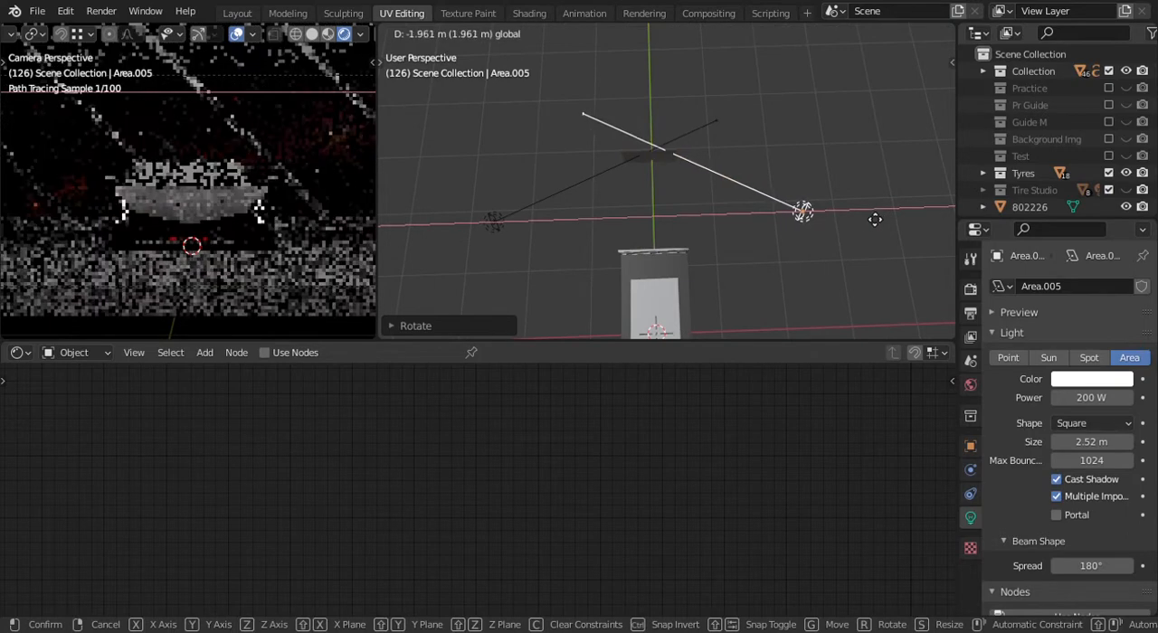
click(861, 224)
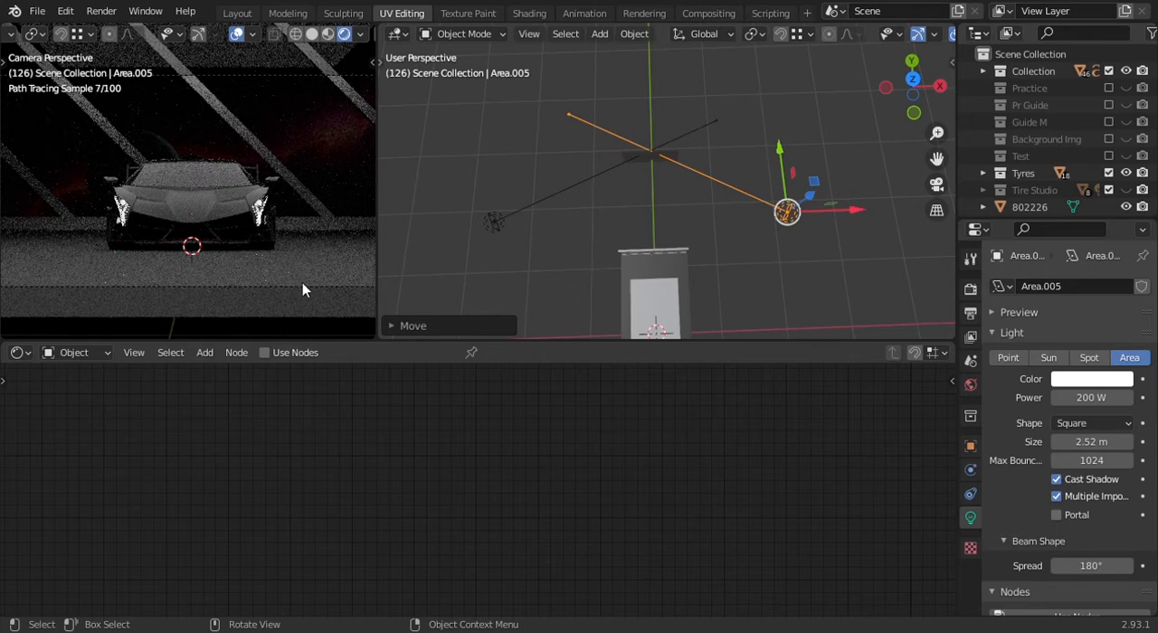
- Select the camera and raise its Passepartout opacity to 1.000
scroll(768, 247, down, 5)
shift+middle_drag(669, 240, 664, 205)
scroll(665, 261, up, 4)
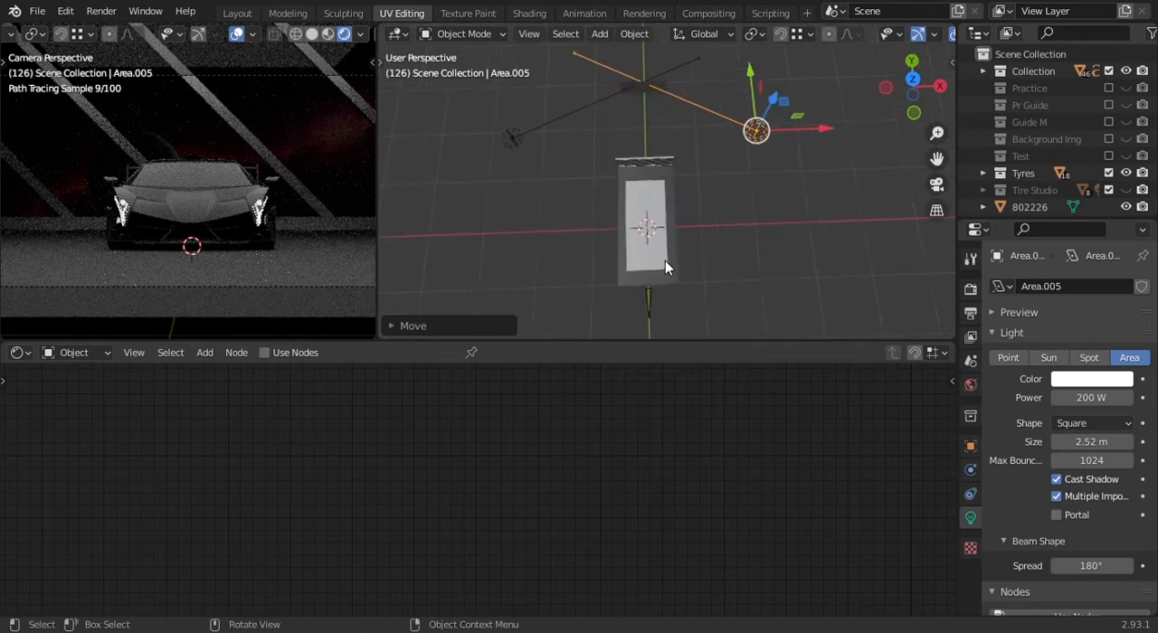
click(648, 314)
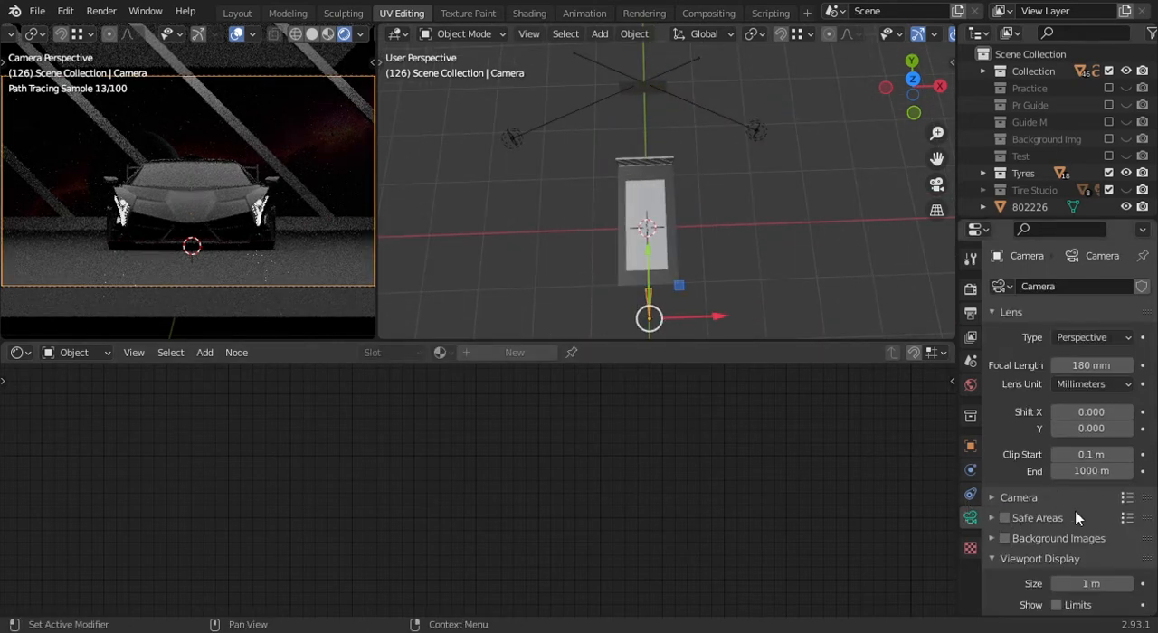
scroll(1076, 517, down, 2)
scroll(1028, 494, down, 2)
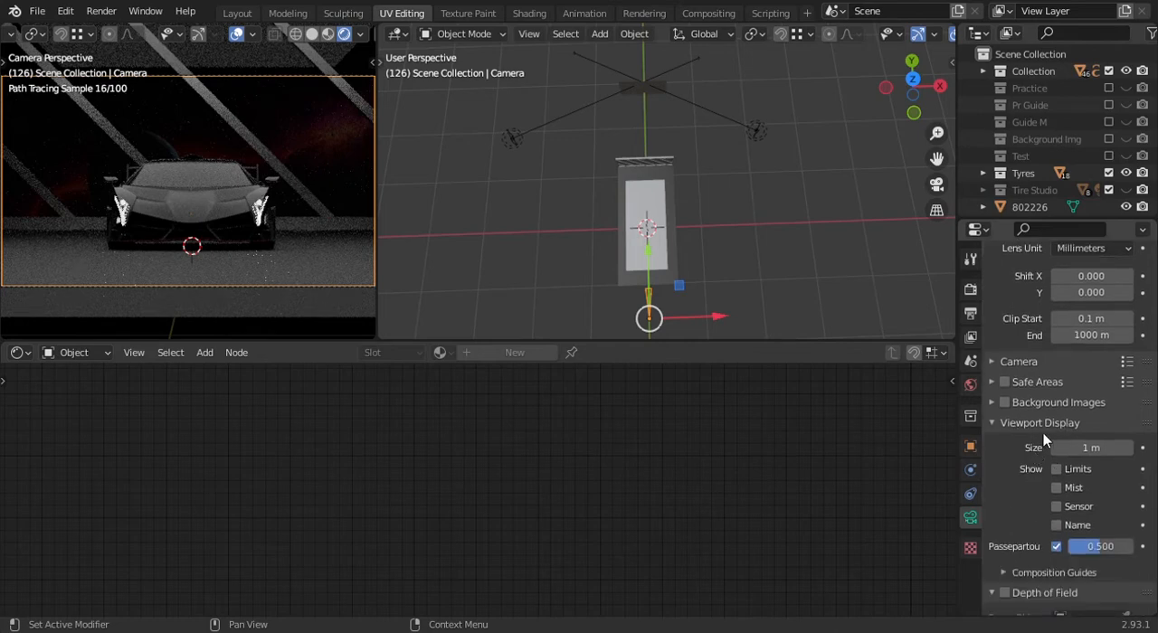
scroll(1049, 457, down, 2)
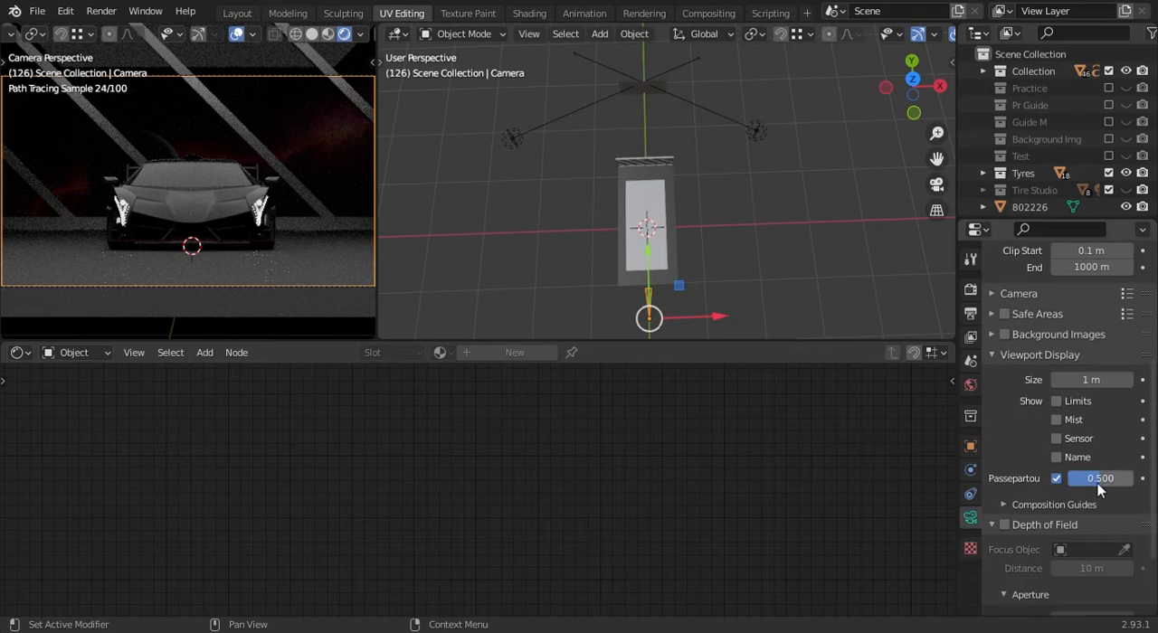
drag(1100, 478, 1142, 477)
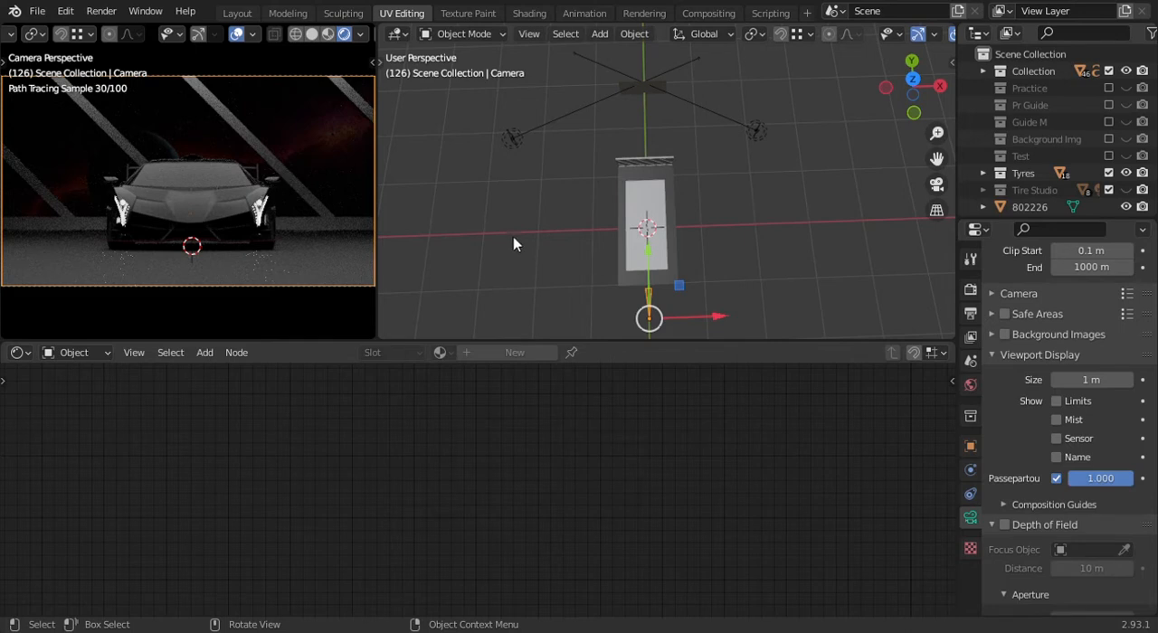
- Select the dark studio floor beneath the car and make its Studio material active for editing
scroll(685, 215, up, 2)
middle_drag(680, 215, 696, 188)
scroll(641, 211, up, 2)
scroll(696, 188, up, 3)
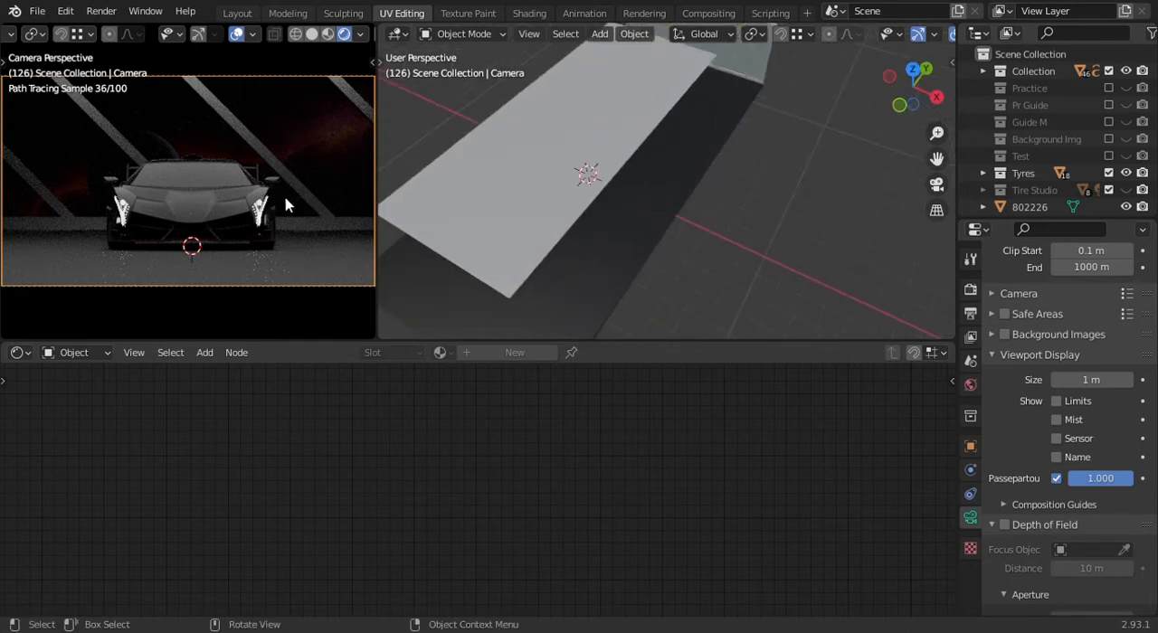
scroll(653, 234, up, 1)
shift+middle_drag(658, 242, 633, 188)
scroll(688, 199, down, 5)
scroll(635, 188, up, 4)
shift+middle_drag(663, 151, 566, 233)
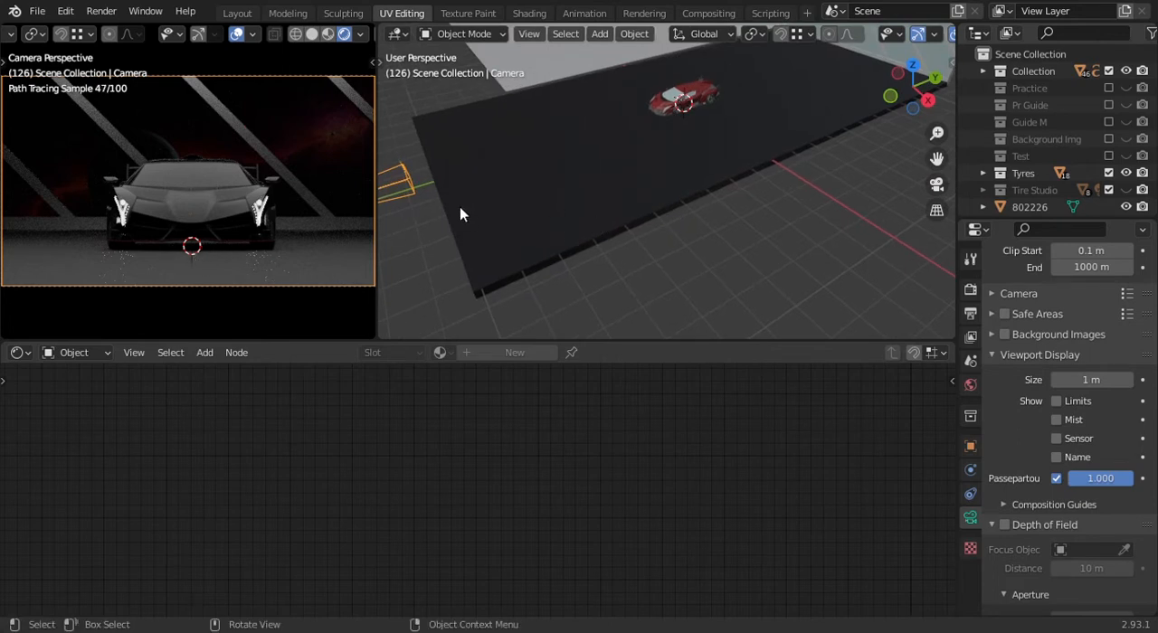
middle_drag(595, 206, 633, 293)
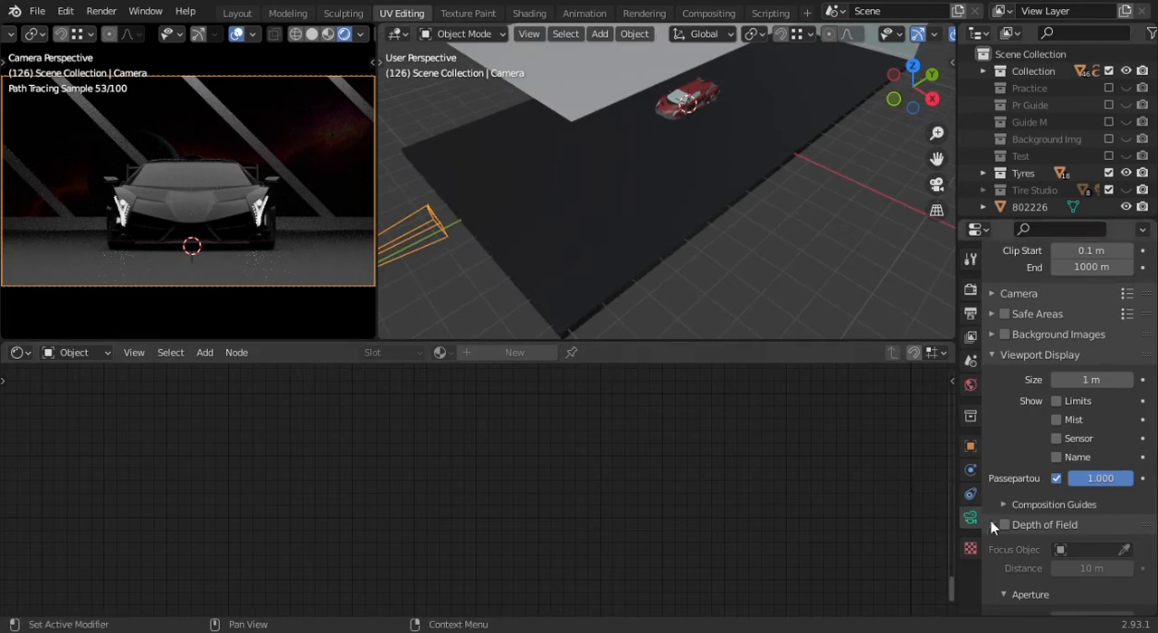
click(490, 239)
scroll(1058, 290, up, 5)
click(1052, 290)
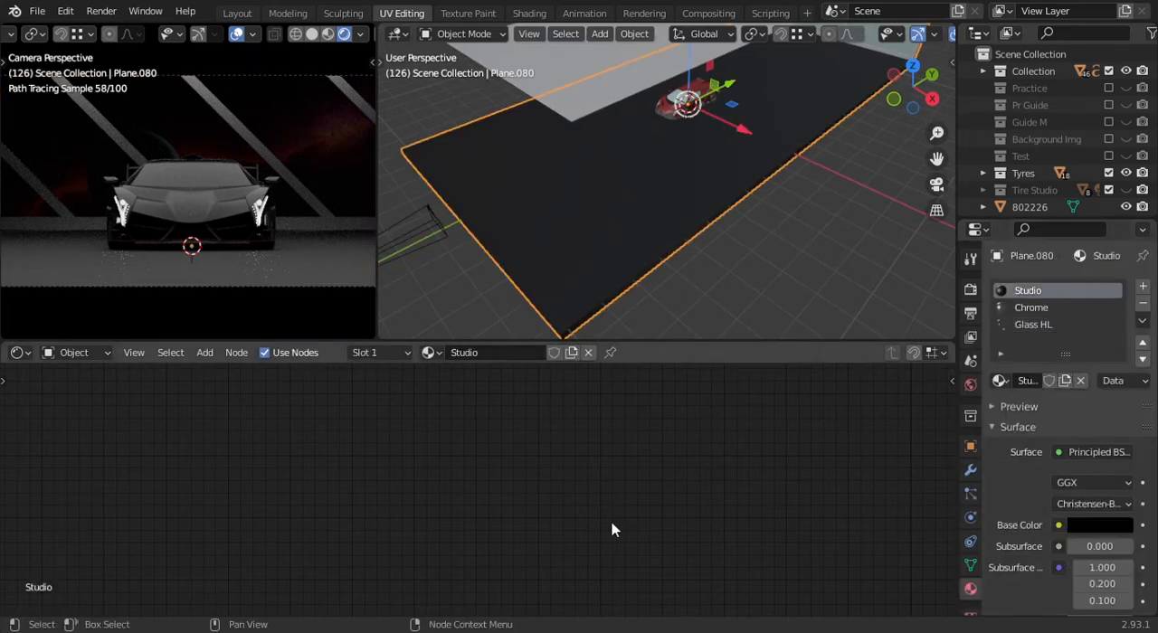
- Frame the Studio material's nodes and disconnect the Bump node from the Principled BSDF, separating the texture chain
key(Home)
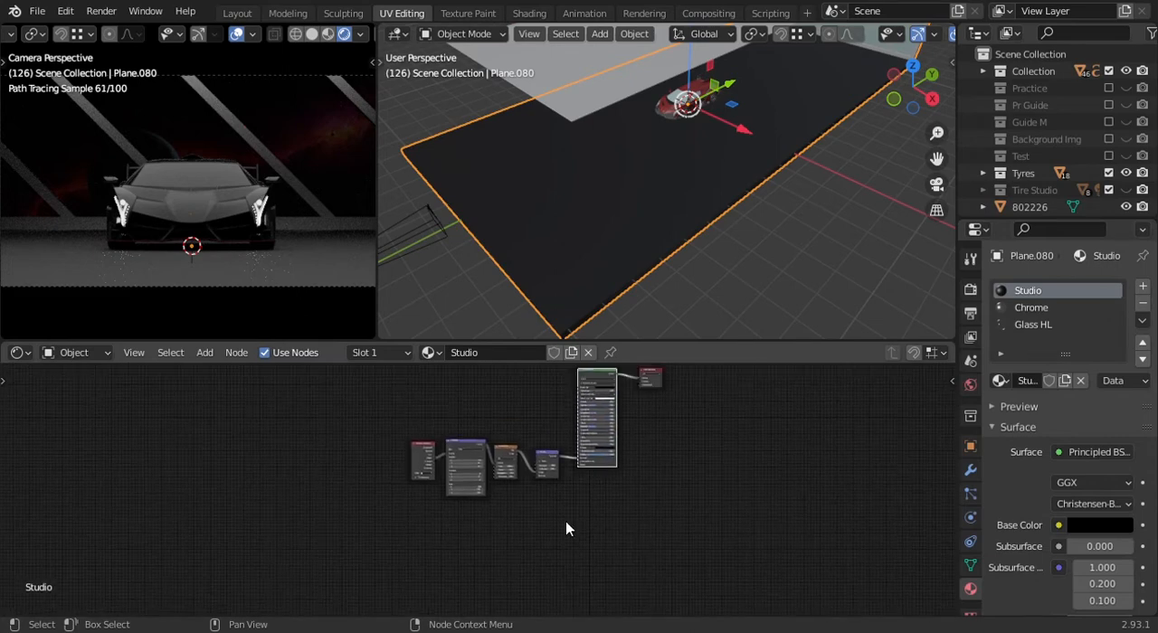
scroll(610, 455, up, 1)
drag(613, 394, 403, 534)
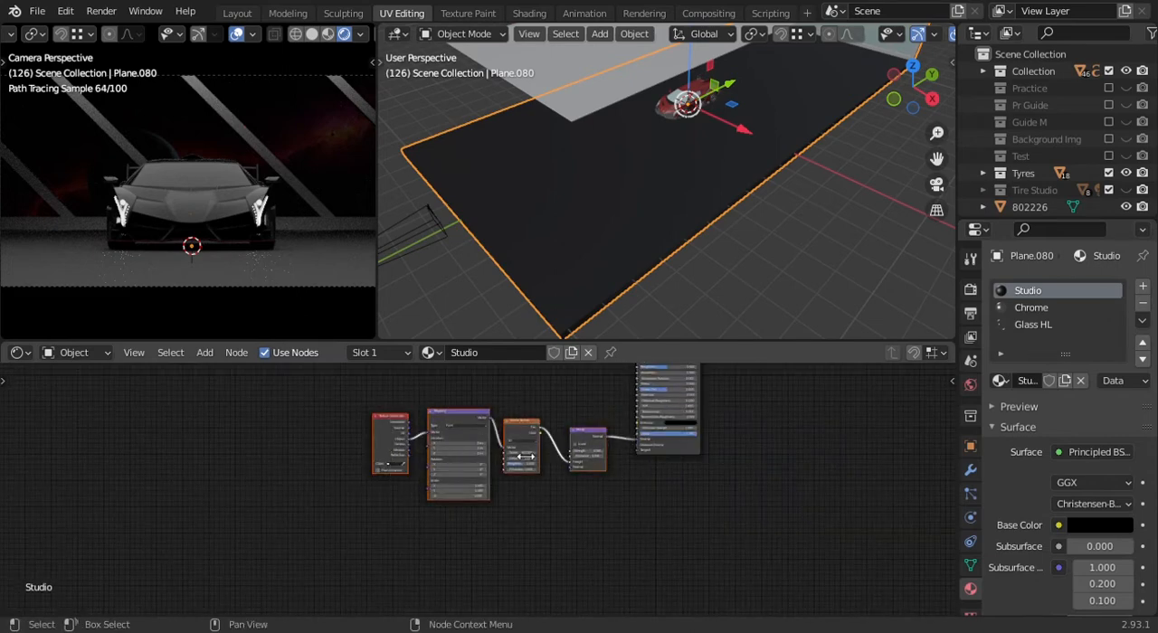
drag(587, 440, 464, 422)
scroll(470, 426, up, 1)
middle_drag(488, 430, 472, 463)
drag(647, 470, 606, 479)
scroll(608, 478, up, 2)
- Set the Studio material's Metallic to 0.5 and Roughness to 1.0 on the Principled BSDF
drag(633, 441, 656, 441)
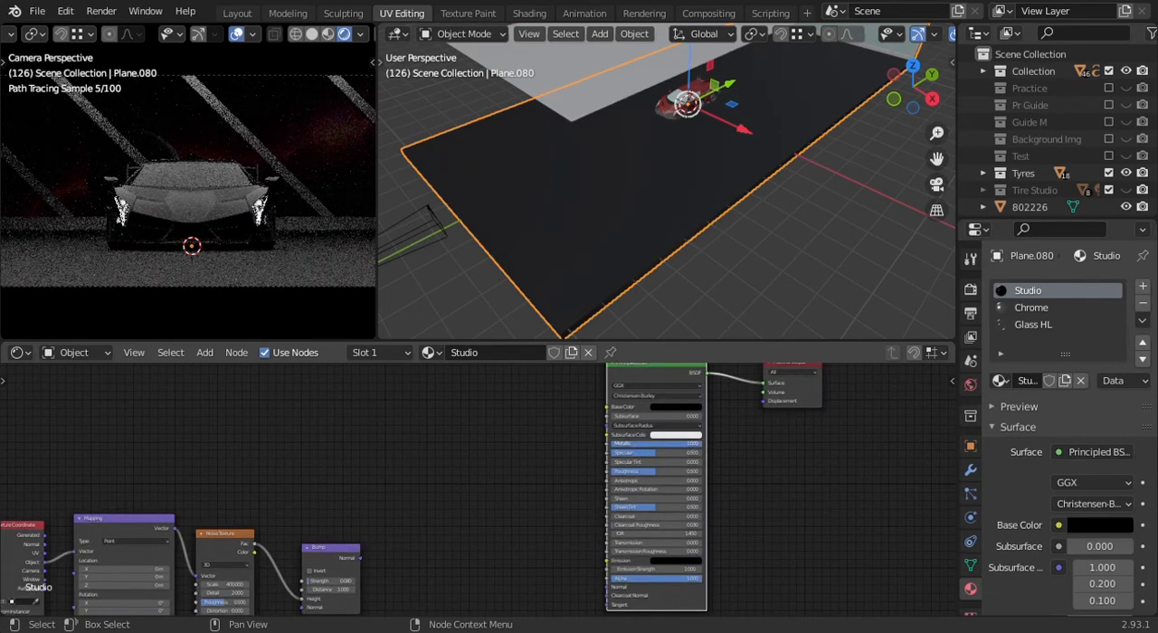
drag(679, 444, 682, 444)
double_click(682, 445)
text(1.45)
key(Return)
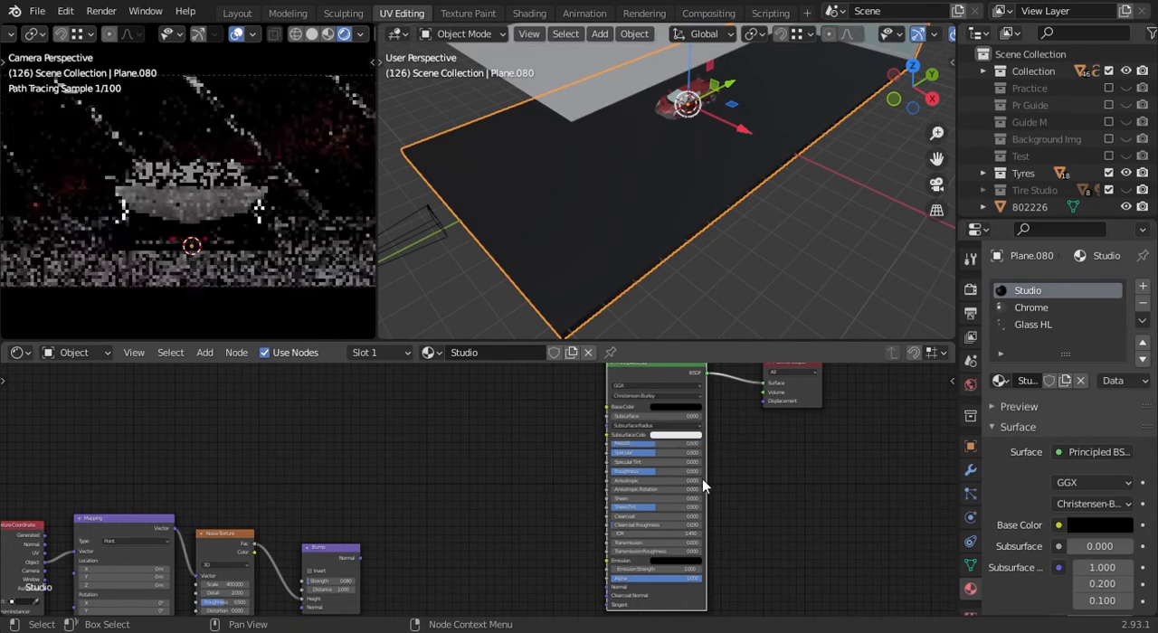
scroll(704, 478, up, 3)
drag(679, 465, 747, 465)
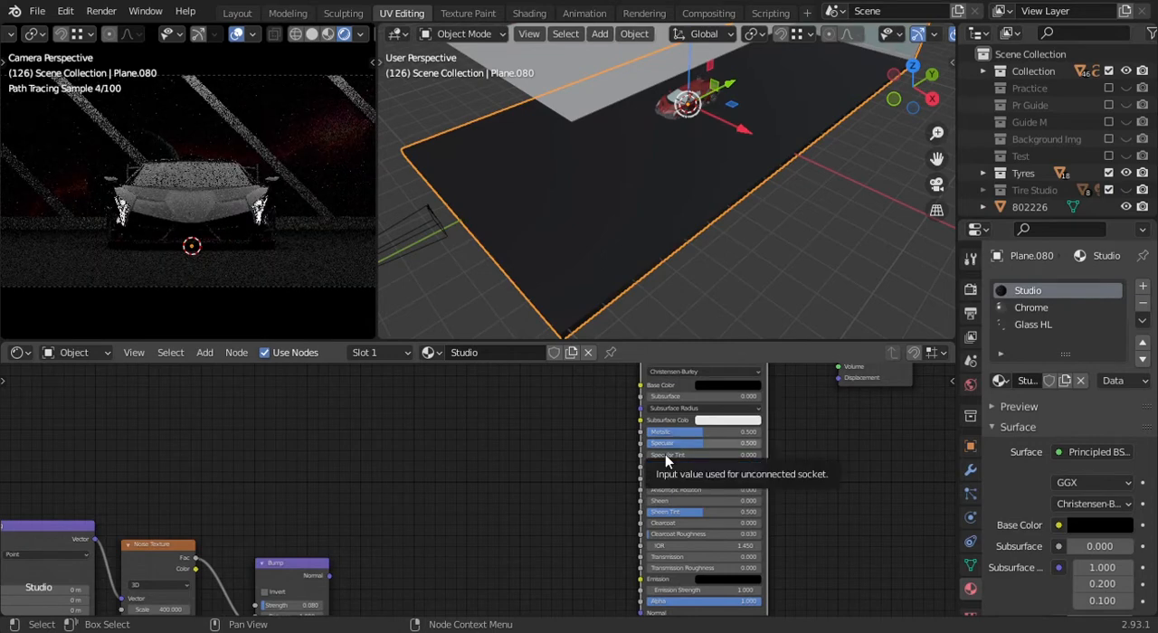
- Select the Texture Coordinate, Mapping, Noise Texture and Bump nodes and move them up beside the Principled BSDF
middle_drag(739, 491, 685, 418)
scroll(671, 451, up, 1)
scroll(451, 478, down, 3)
middle_drag(508, 452, 534, 489)
middle_drag(363, 480, 413, 452)
drag(505, 446, 229, 516)
key(g)
click(305, 429)
scroll(306, 429, up, 4)
middle_drag(307, 427, 386, 445)
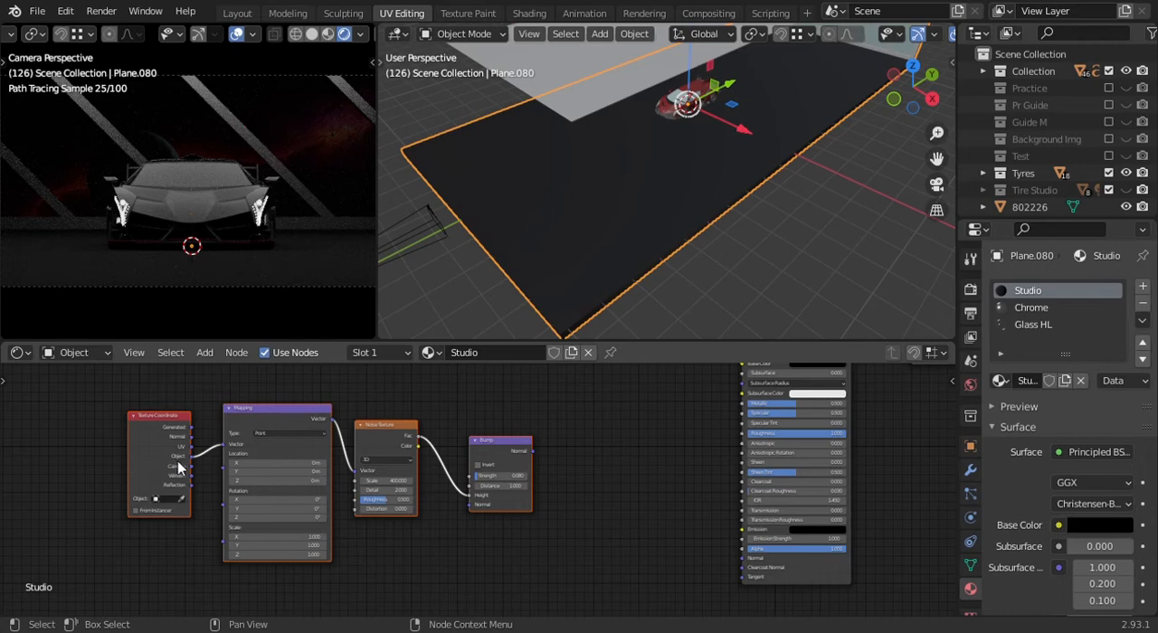
- Disconnect the Bump node from the Noise Texture and set it aside below the remaining texture nodes
scroll(583, 485, up, 3)
click(615, 510)
middle_drag(612, 515, 611, 525)
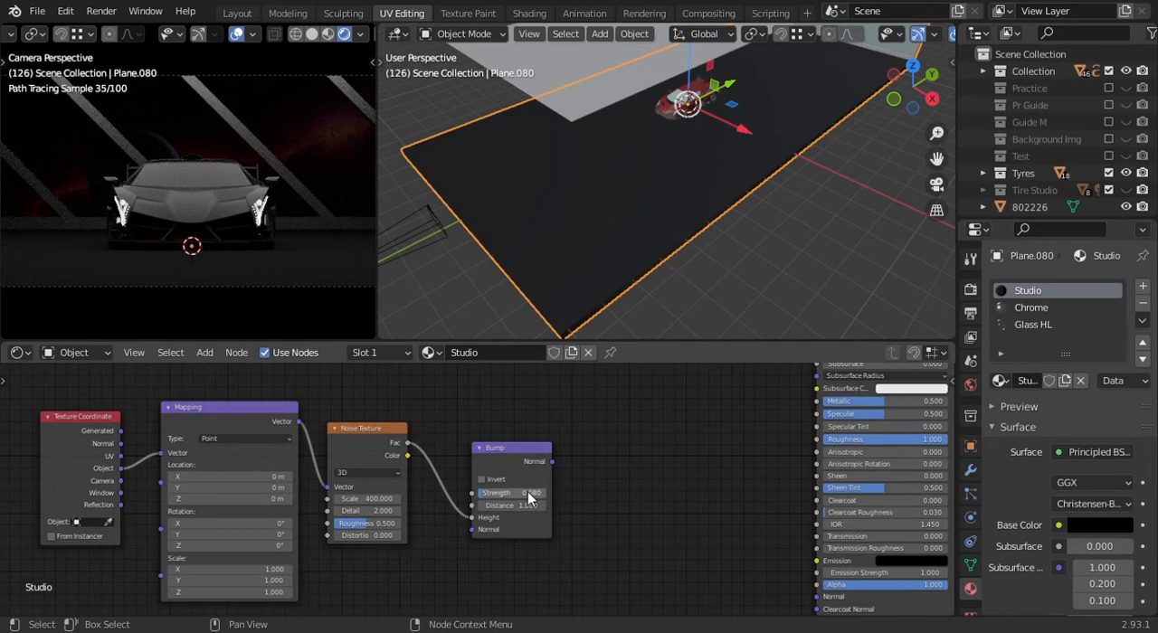
click(532, 450)
mouse_move(471, 518)
mouse_down()
mouse_move(449, 522)
mouse_move(457, 516)
mouse_up()
drag(505, 459, 491, 573)
scroll(440, 491, down, 1)
drag(279, 440, 350, 402)
scroll(448, 444, up, 5)
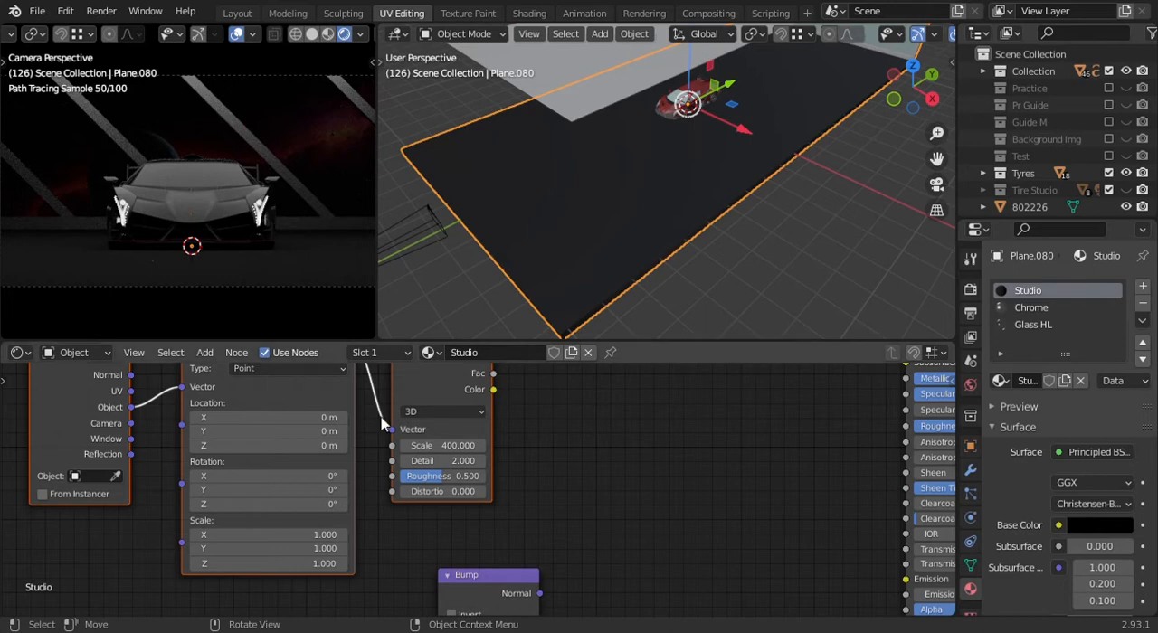
middle_drag(501, 425, 523, 486)
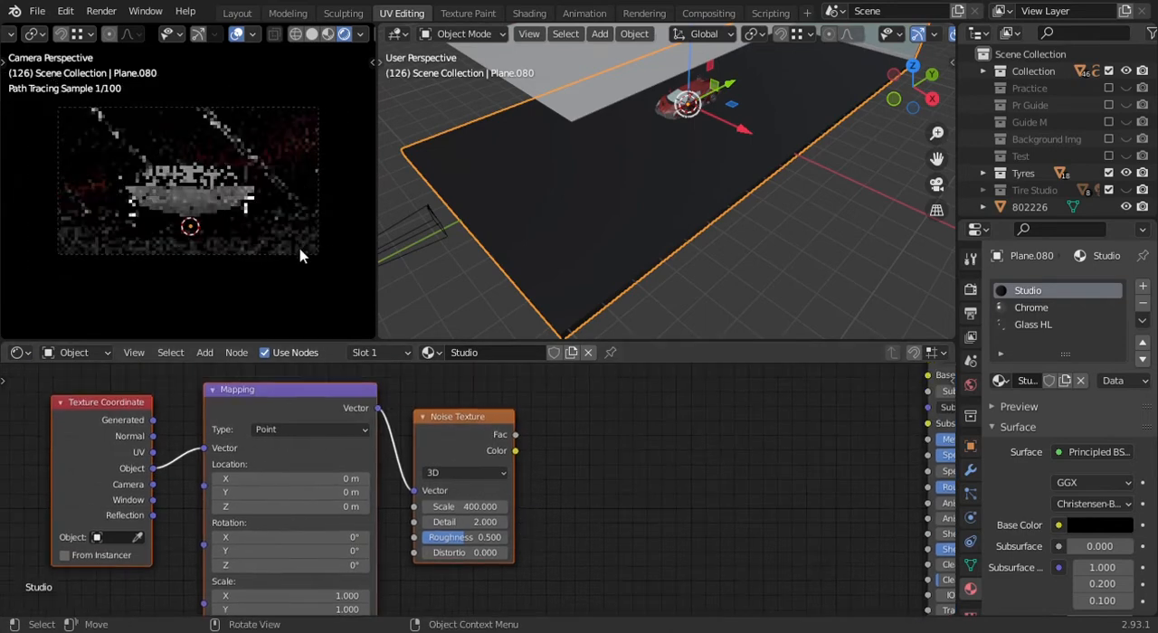
- Switch the camera viewport to Solid shading and the perspective viewport to Rendered shading, framing the car and floor
key(z)
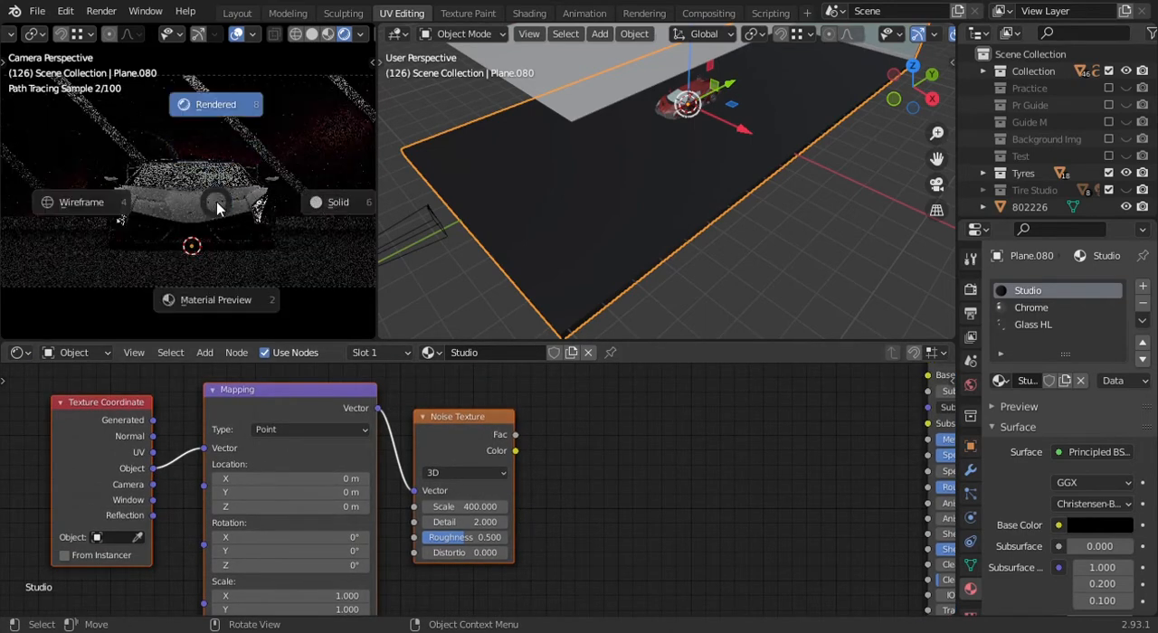
click(333, 202)
key(z)
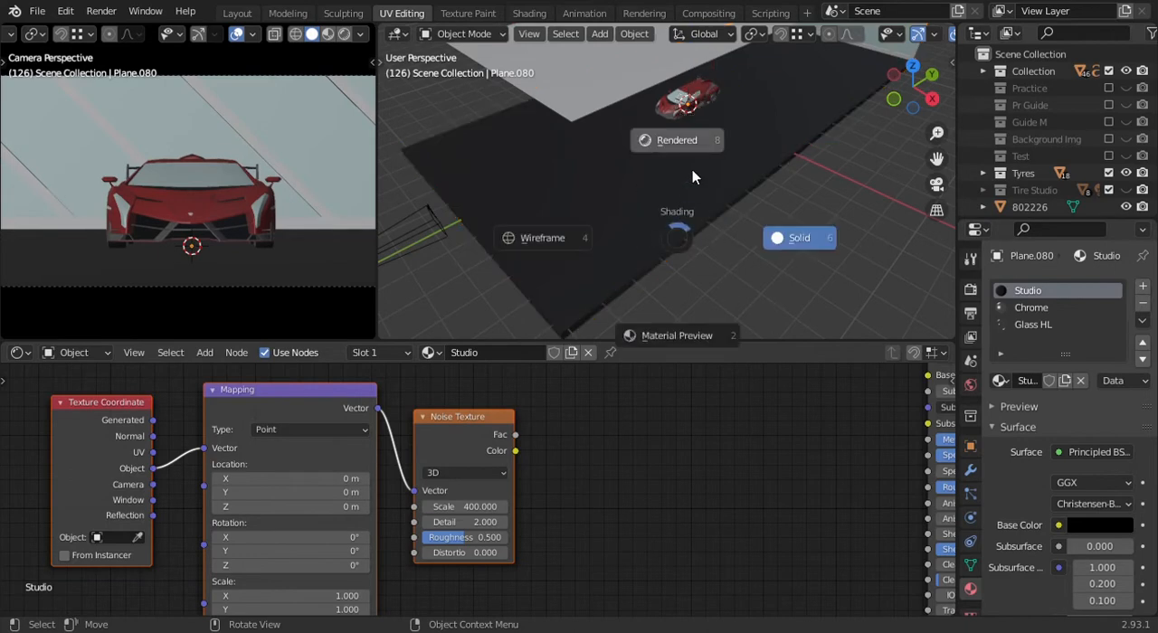
click(699, 143)
middle_drag(697, 204, 716, 238)
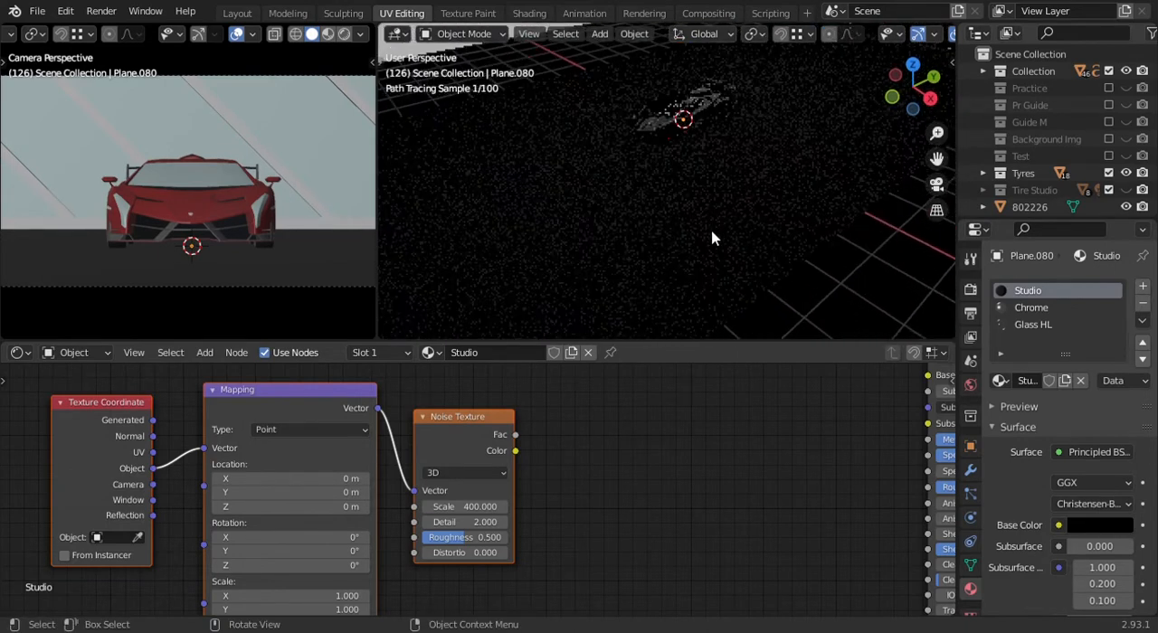
mouse_move(712, 118)
middle_down()
mouse_move(698, 176)
mouse_move(712, 122)
mouse_move(563, 209)
middle_up()
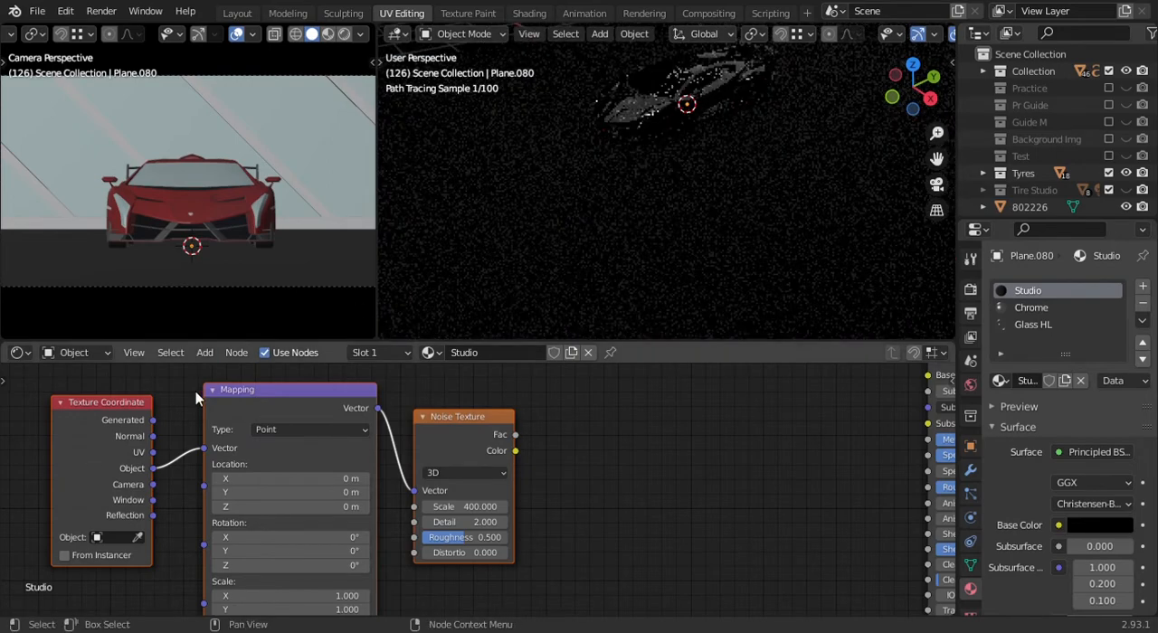
- In the World shader nodes, connect the autumn_road_4k.hdr environment texture's Color to the Background node's Color
click(99, 352)
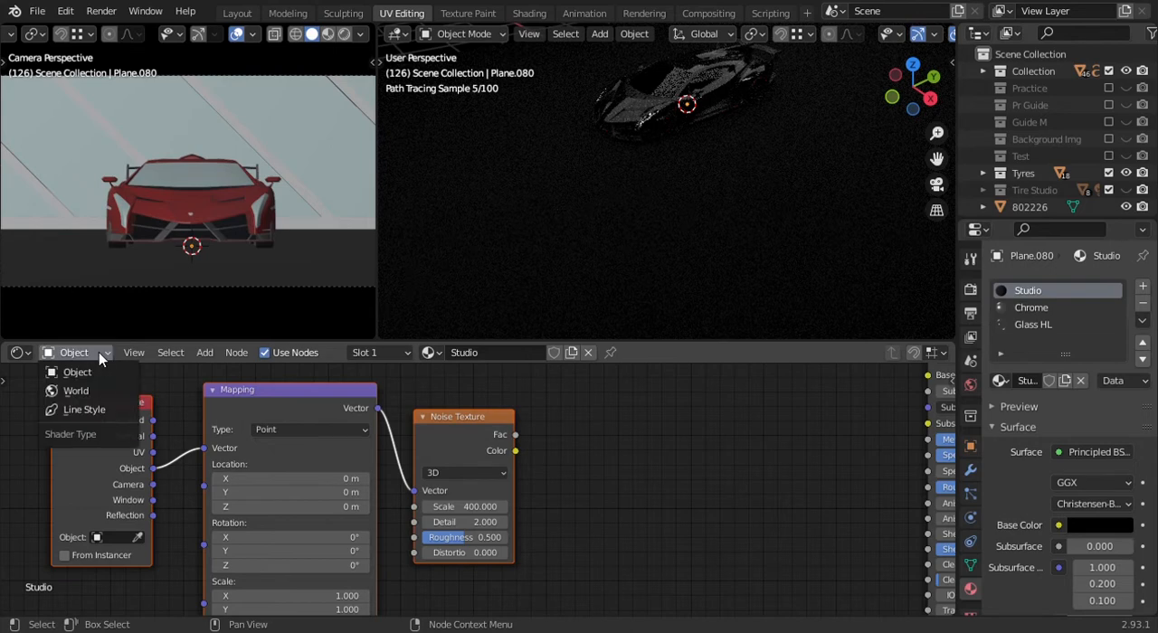
click(80, 393)
middle_drag(433, 485, 504, 561)
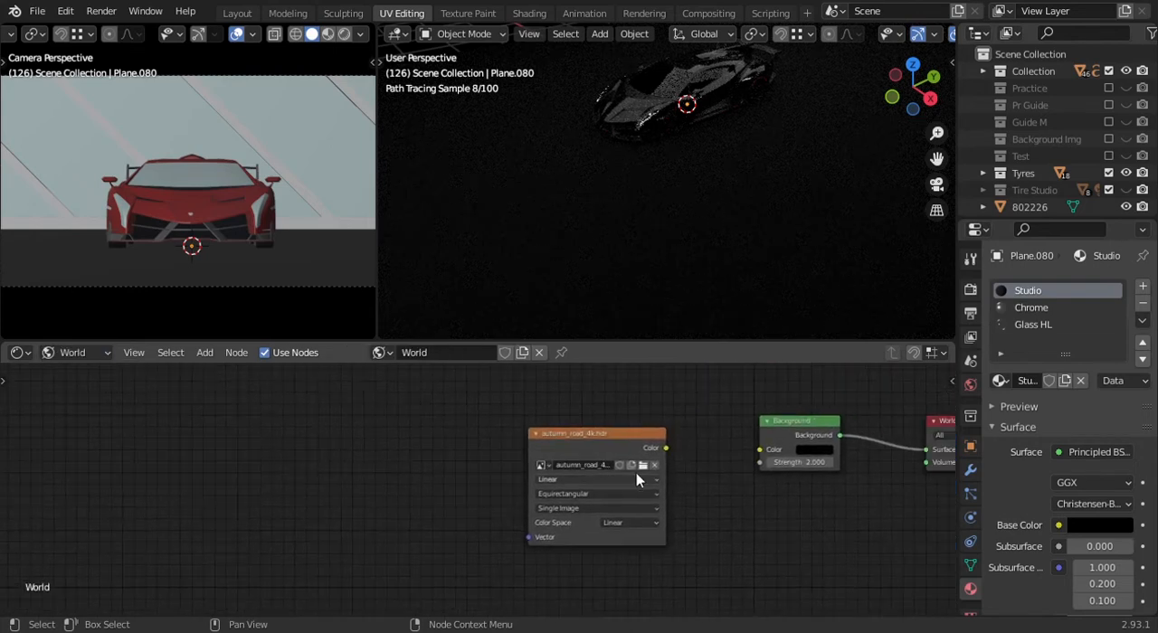
drag(664, 448, 760, 450)
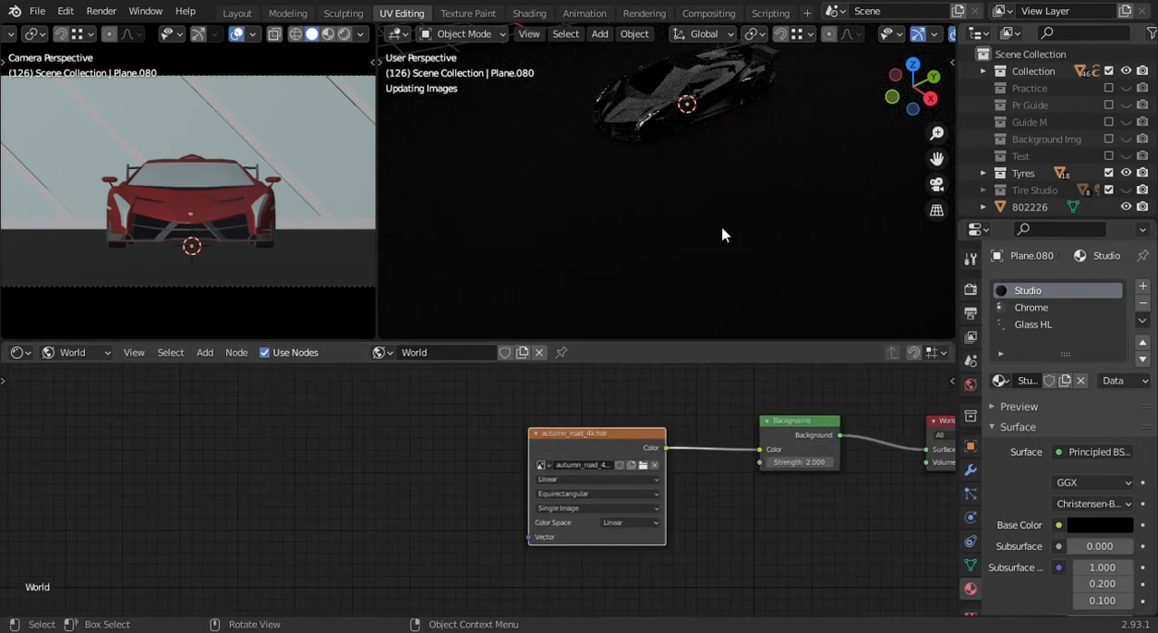
scroll(715, 162, down, 4)
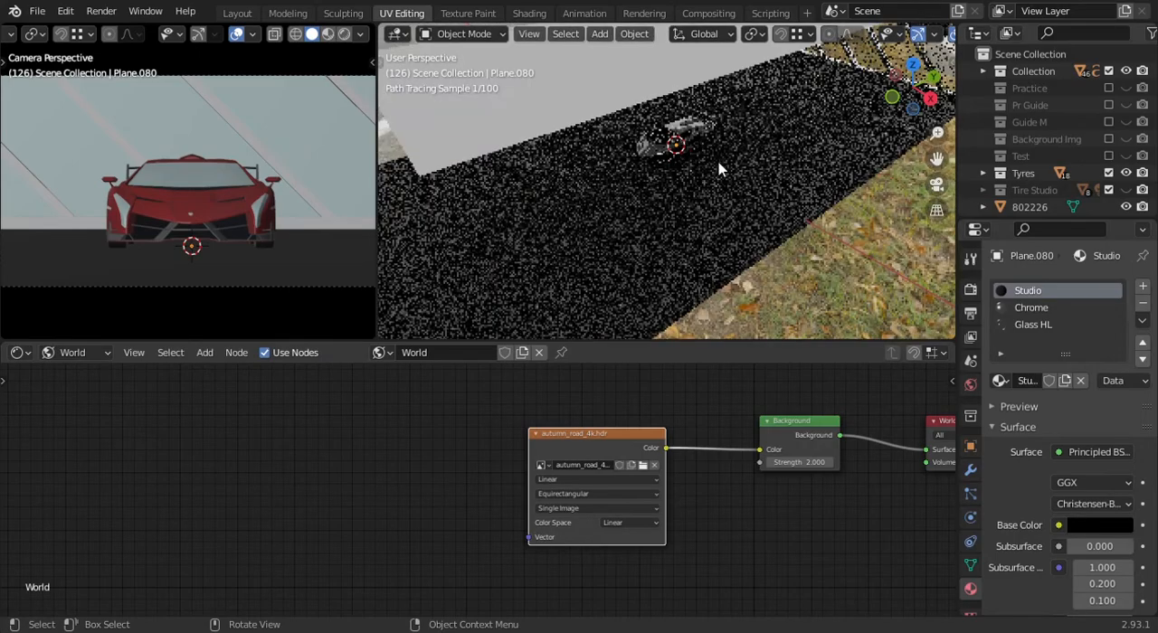
shift+middle_drag(640, 218, 665, 209)
scroll(679, 222, up, 3)
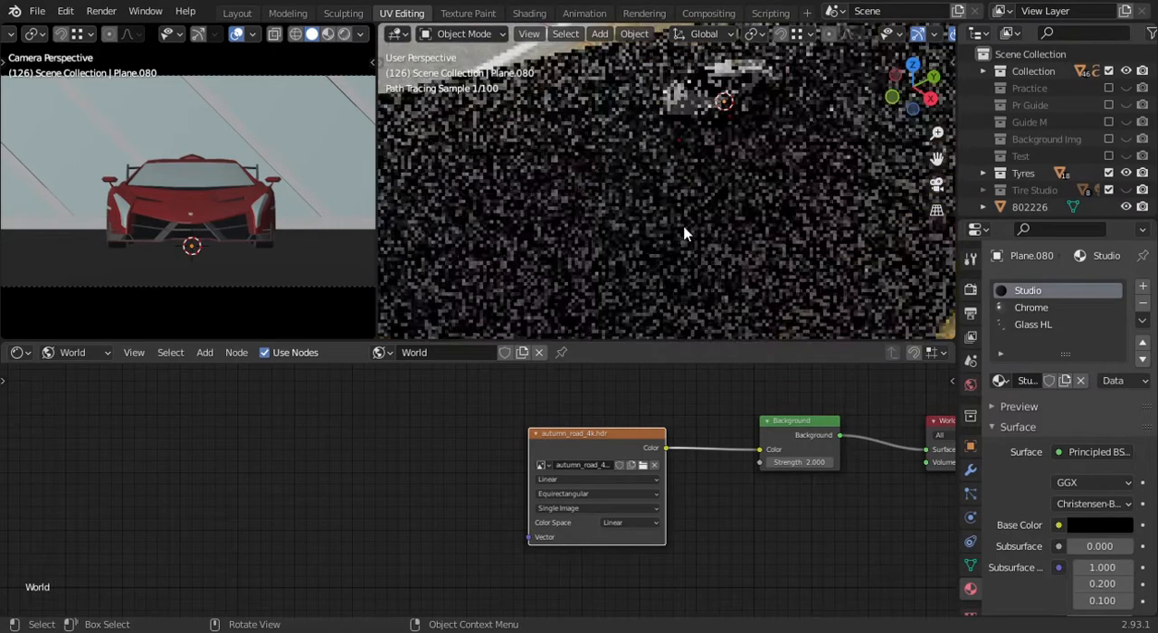
- Isolate the studio floor and its panel frame in local view for inspecting the material
click(758, 211)
key(KP_Divide)
scroll(758, 210, up, 3)
middle_drag(758, 211, 685, 251)
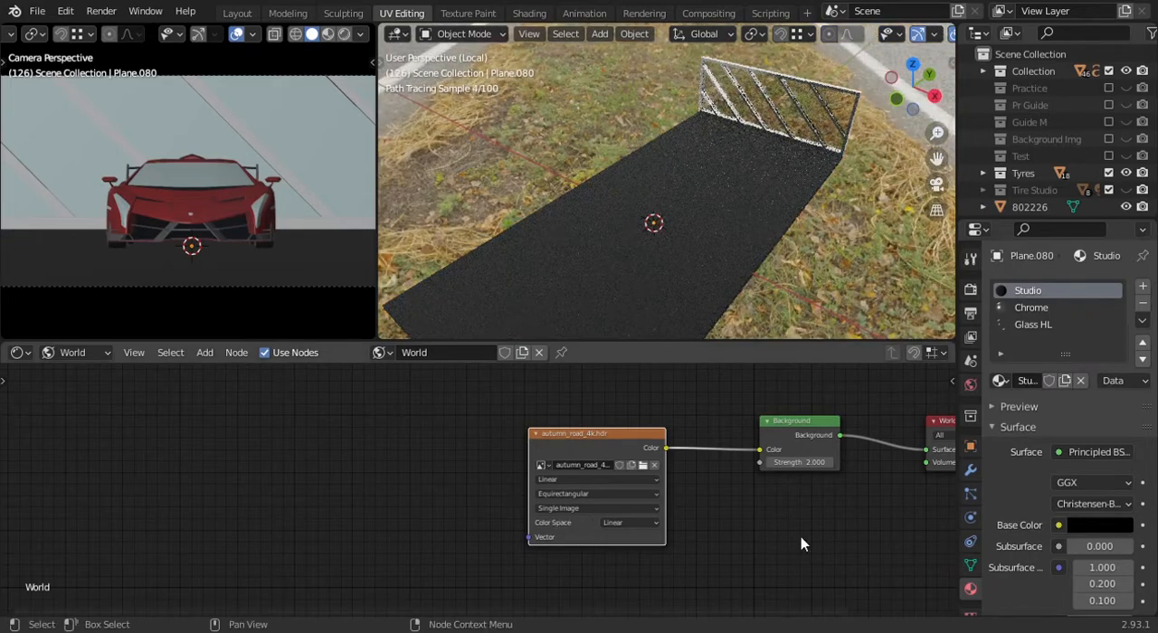
- Return to the object's Studio shader nodes and preview the Noise Texture output directly on the floor
scroll(773, 541, down, 1)
click(83, 355)
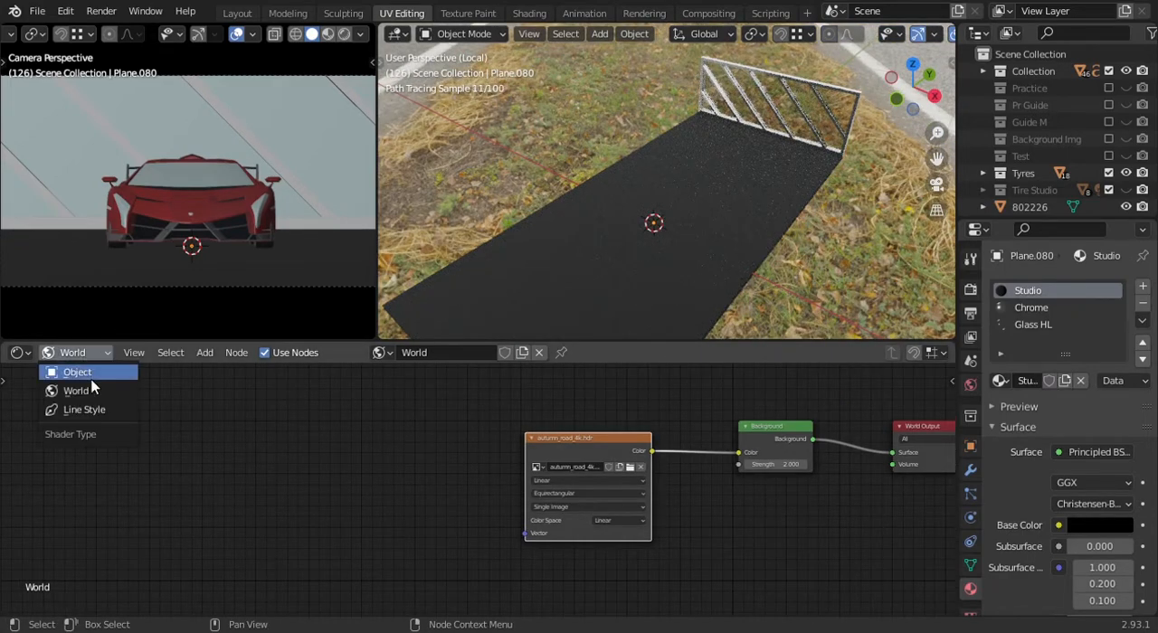
click(78, 369)
scroll(431, 534, down, 1)
middle_drag(431, 534, 540, 455)
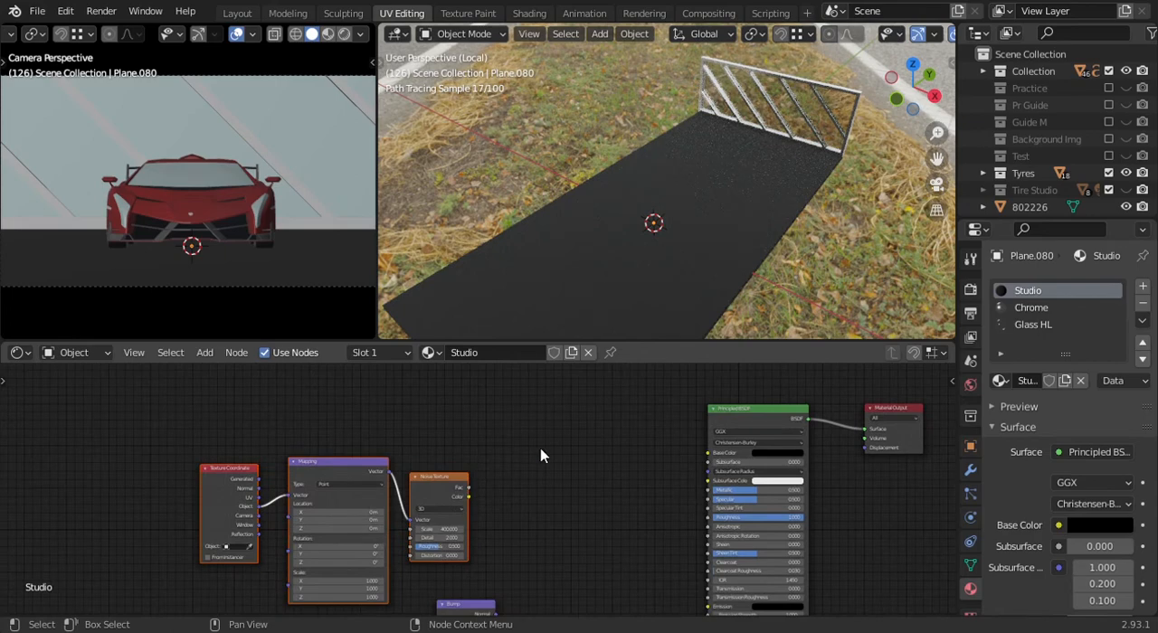
ctrl+shift+click(455, 491)
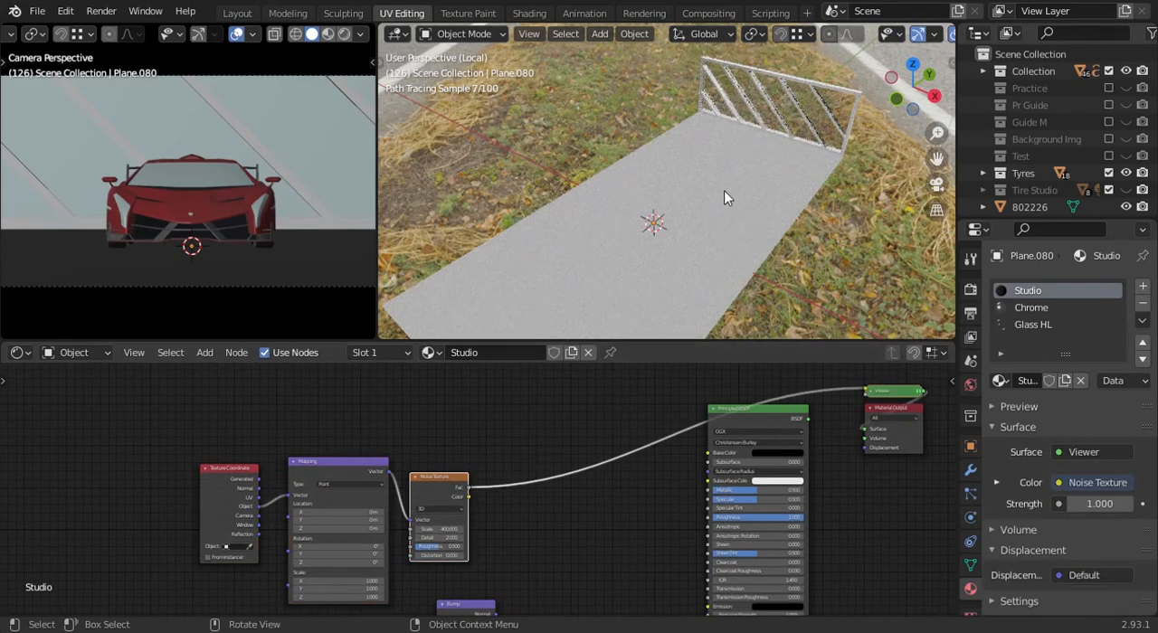
- Set the Noise Texture's Scale to 5 so its pattern is larger on the floor
middle_drag(724, 190, 564, 269)
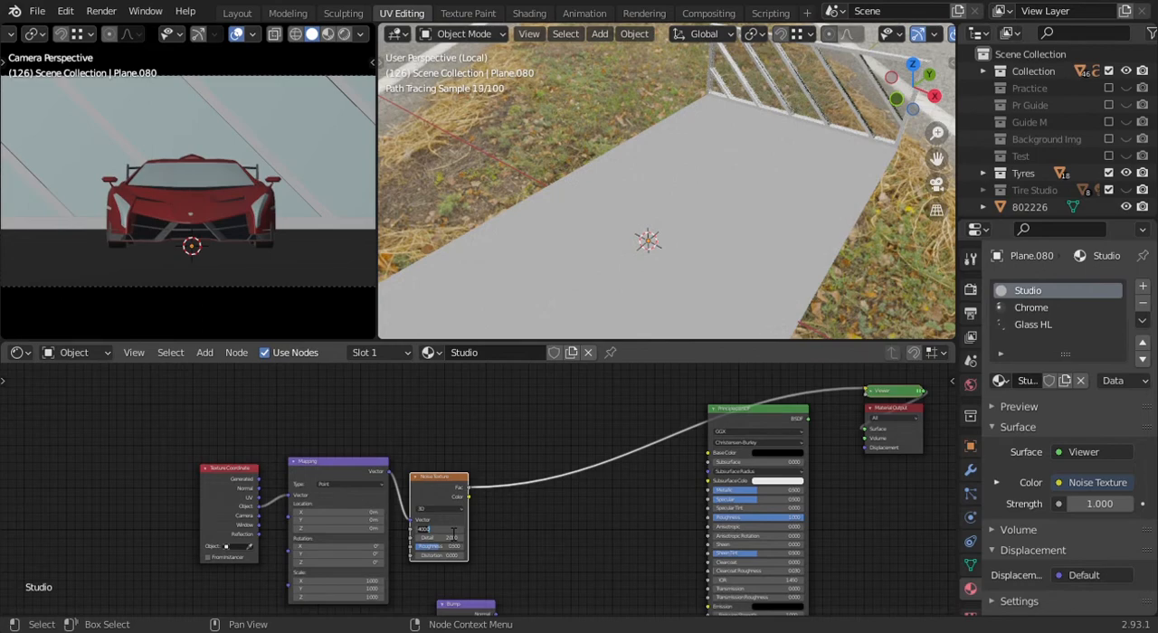
middle_drag(715, 235, 588, 299)
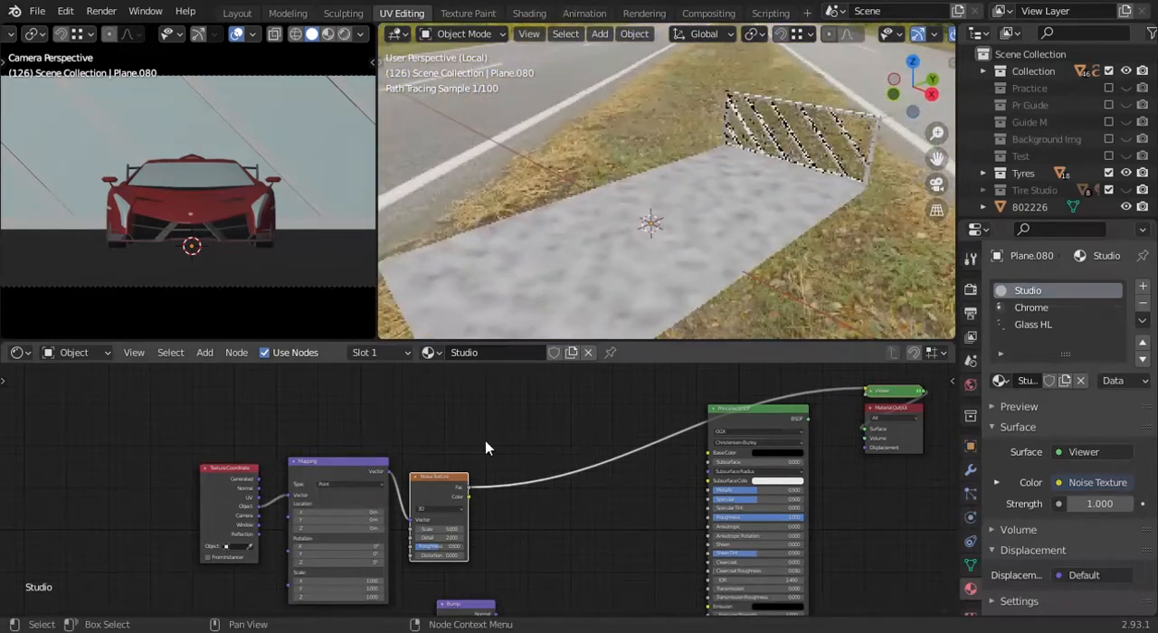
scroll(506, 495, up, 1)
scroll(511, 502, down, 3)
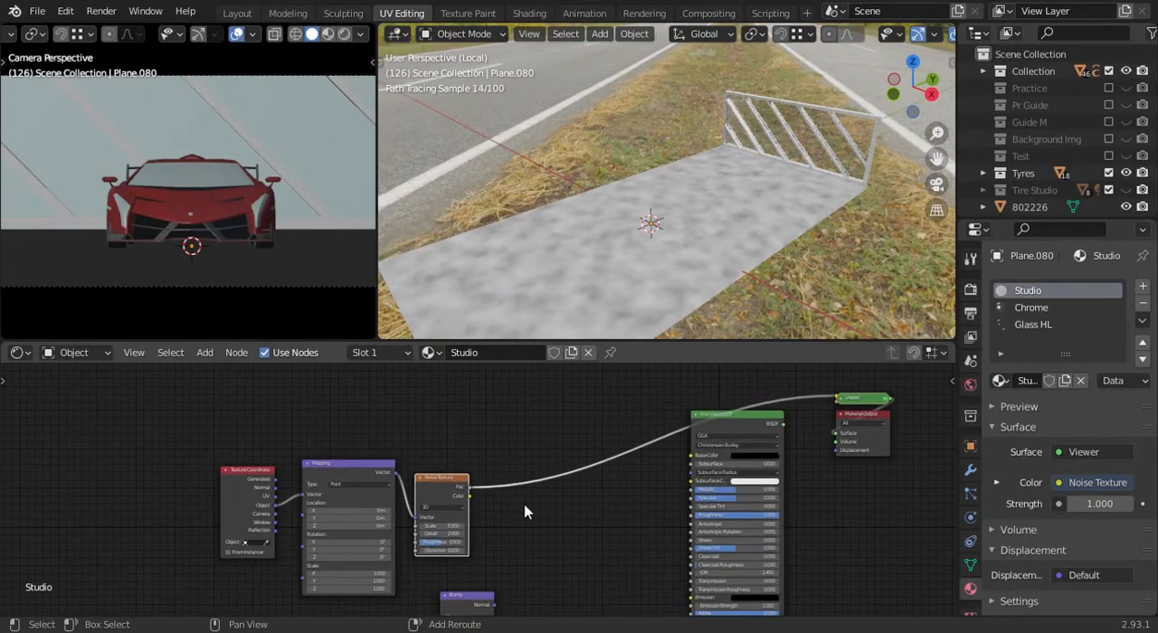
- Add a ColorRamp after the Noise Texture and move its black stop to position 0.391
key(shift+a)
mouse_move(497, 560)
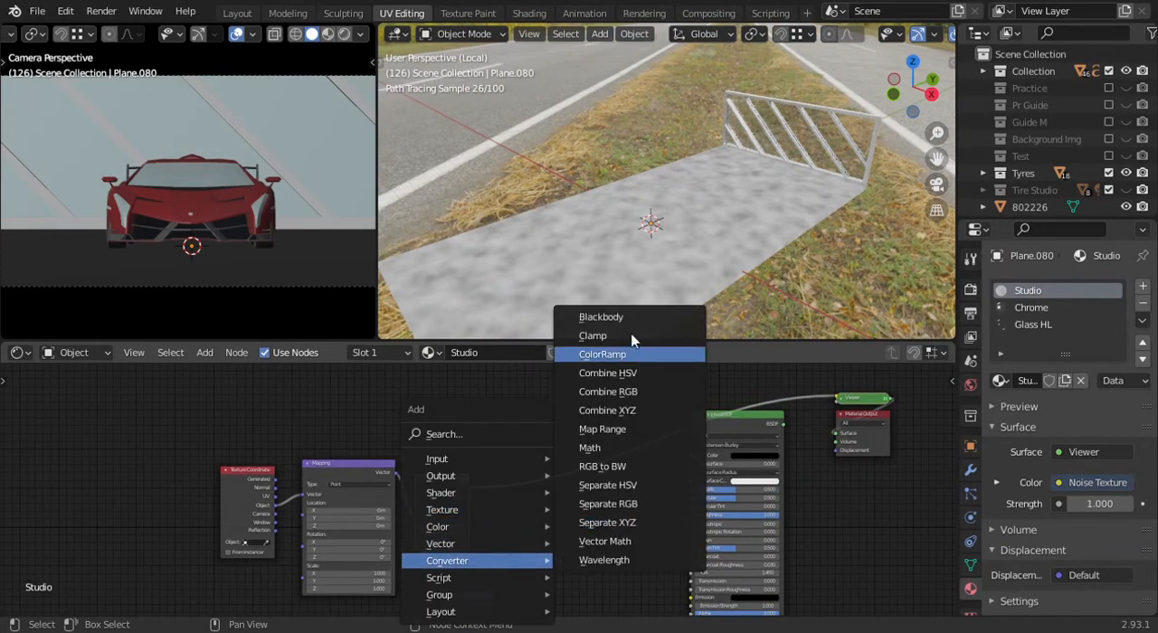
click(649, 356)
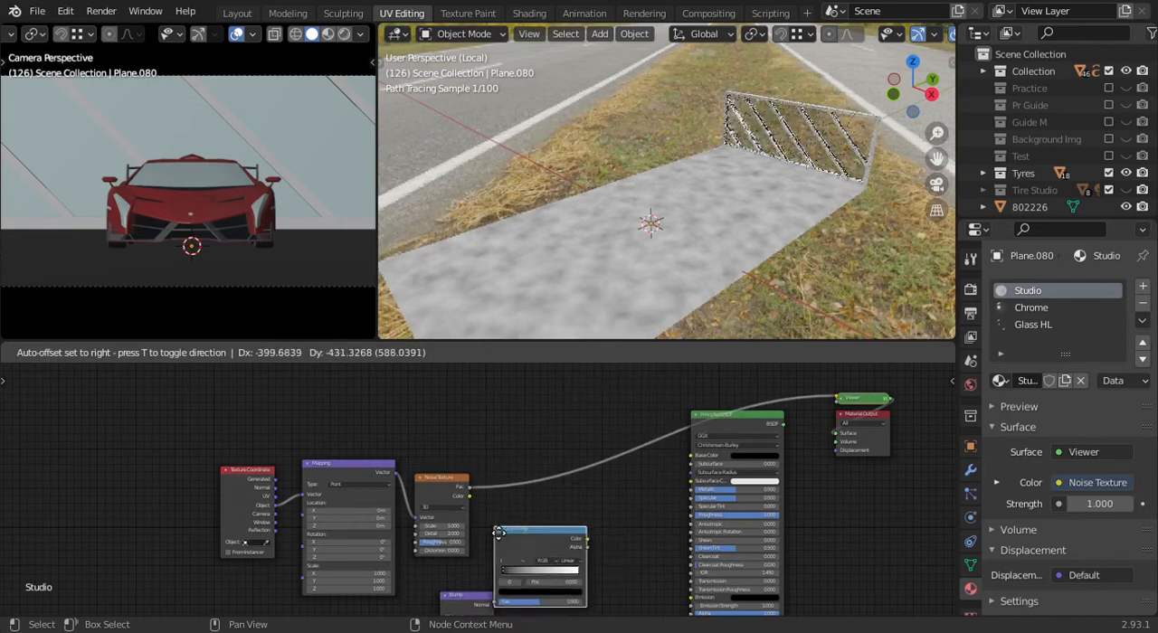
click(546, 529)
scroll(603, 490, up, 5)
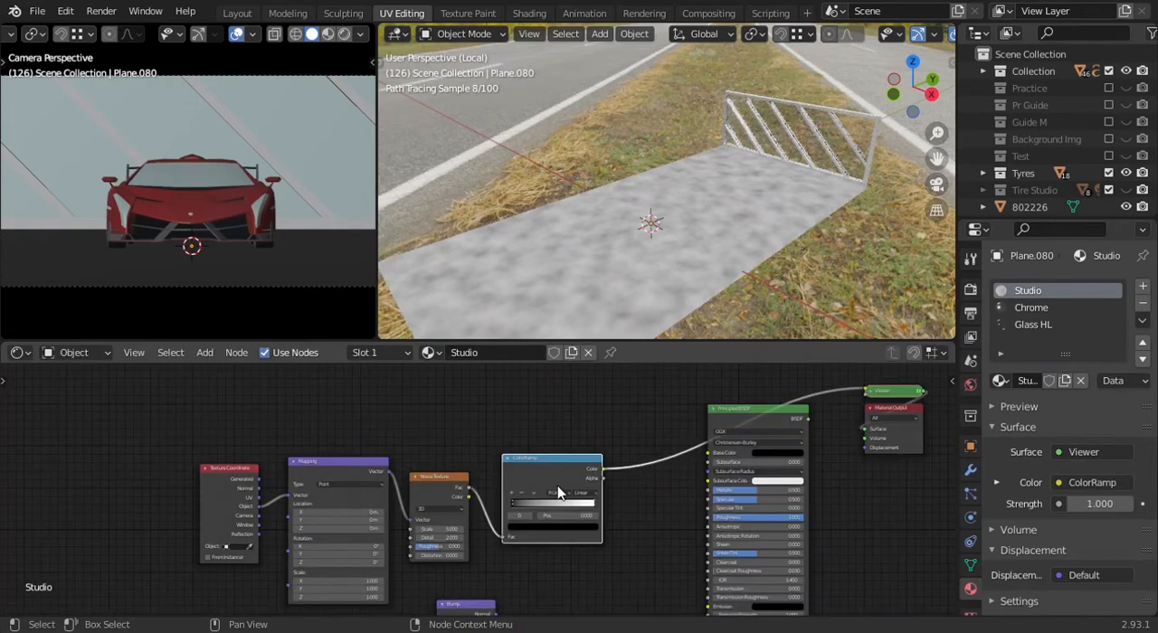
drag(517, 475, 576, 501)
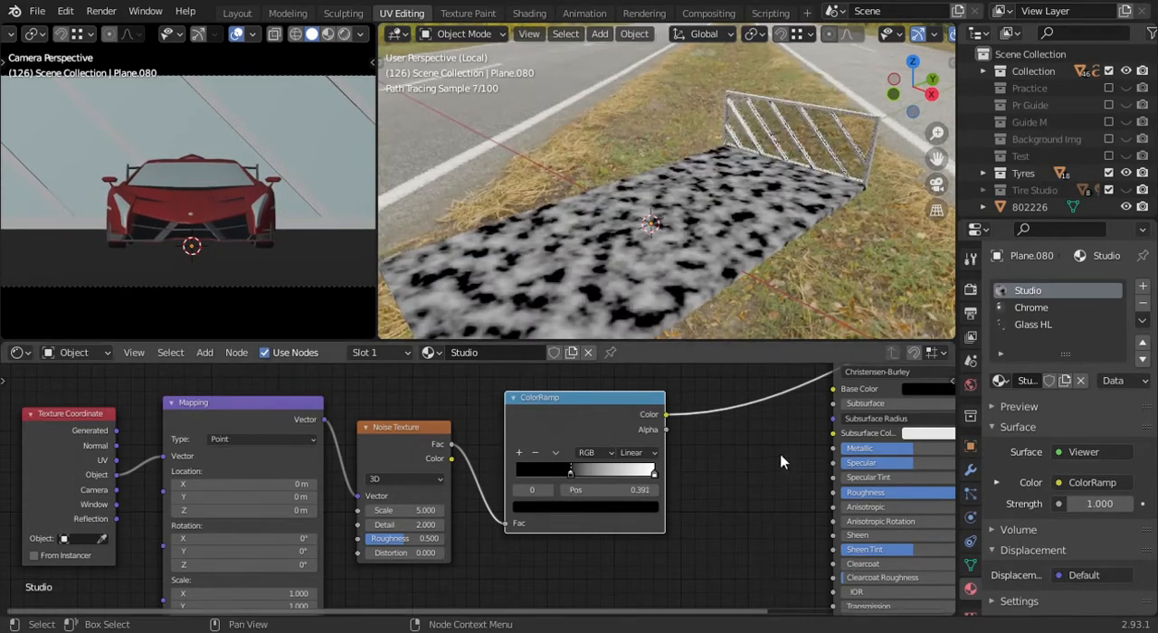
- Try linking the ColorRamp's Color to the Principled BSDF's Base Color and preview the shader on the floor
scroll(784, 464, down, 2)
ctrl+shift+click(834, 497)
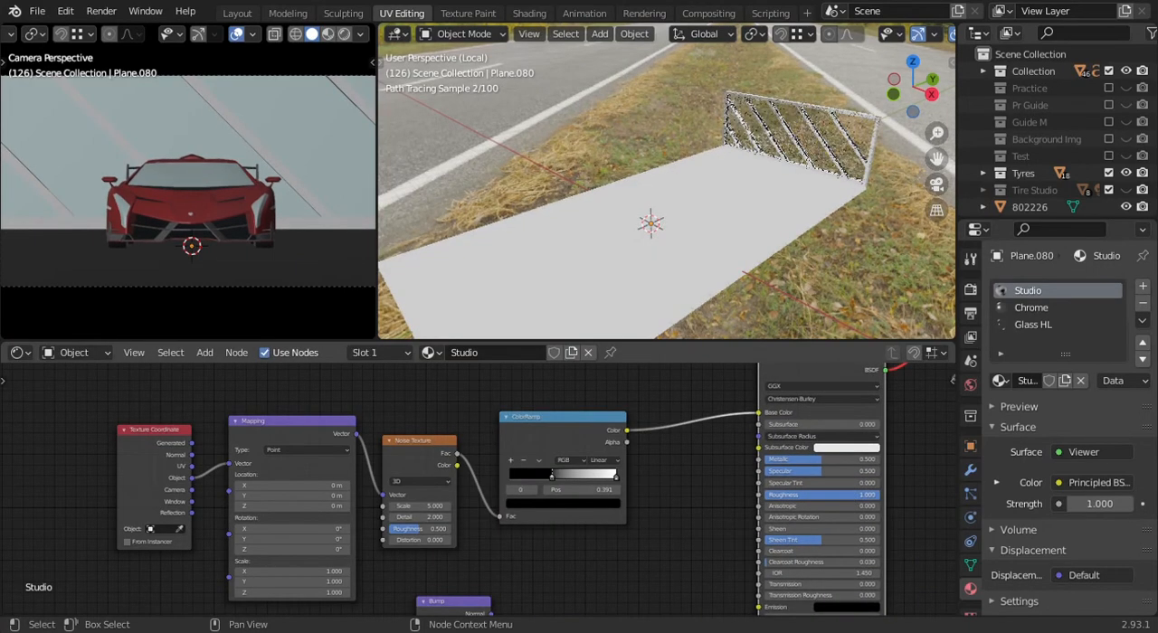
scroll(672, 461, down, 1)
middle_drag(672, 461, 671, 489)
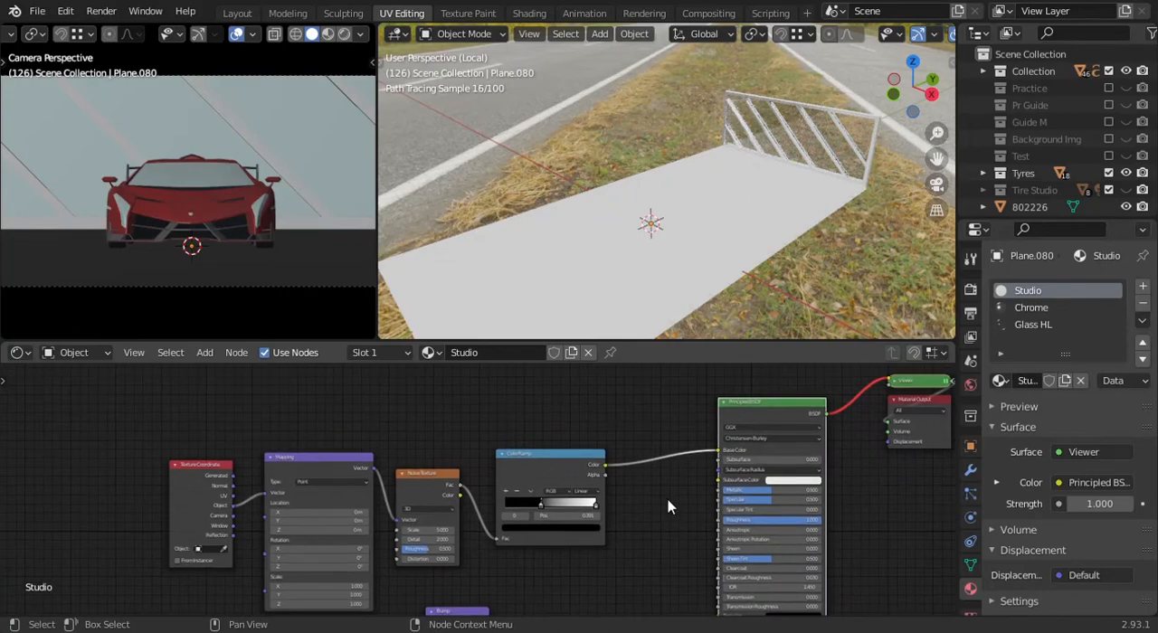
scroll(624, 475, down, 1)
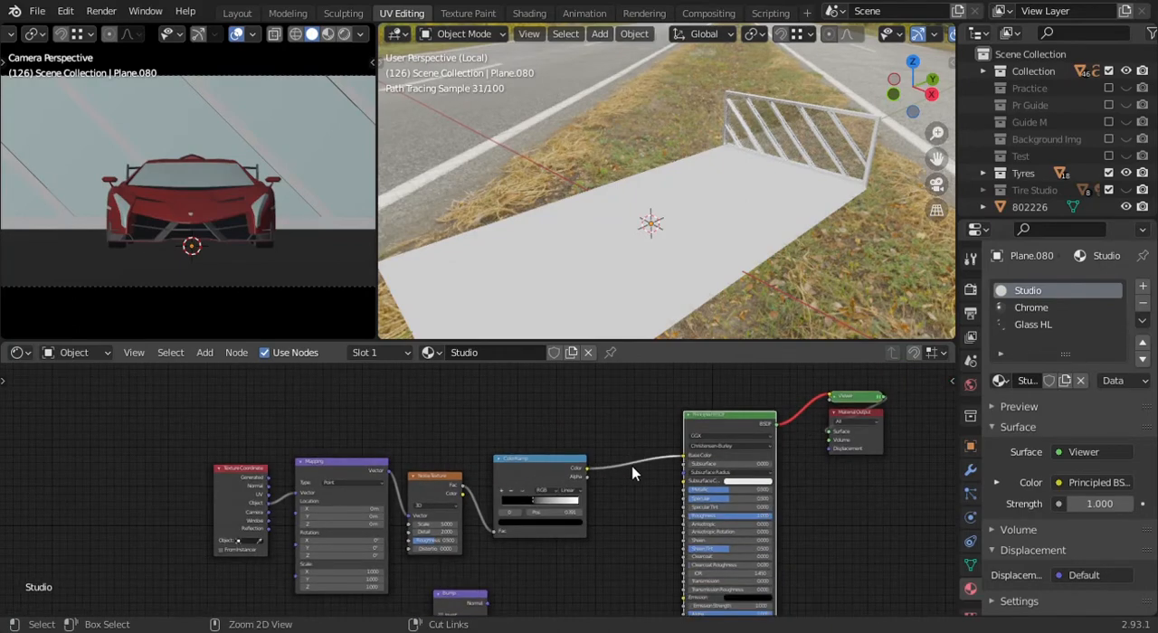
- Remove the ColorRamp's Base Color link, connect its Color to the Principled BSDF's Roughness, and preview the shader
ctrl+shift+click(572, 458)
scroll(621, 454, up, 1)
scroll(621, 454, up, 2)
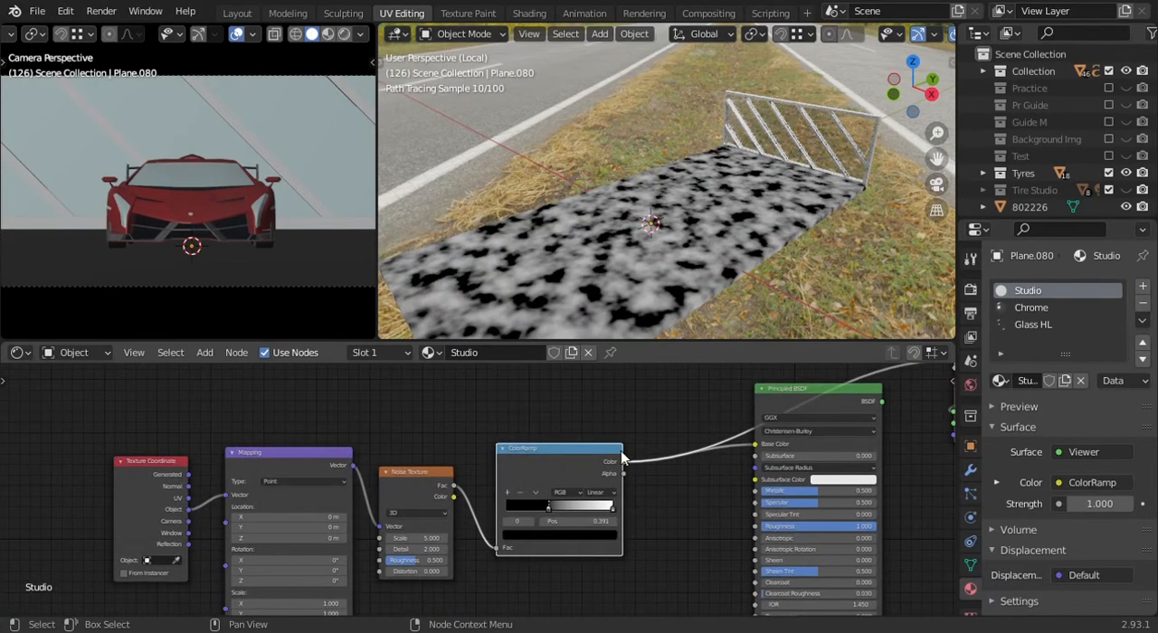
drag(800, 438, 767, 462)
middle_drag(794, 467, 764, 427)
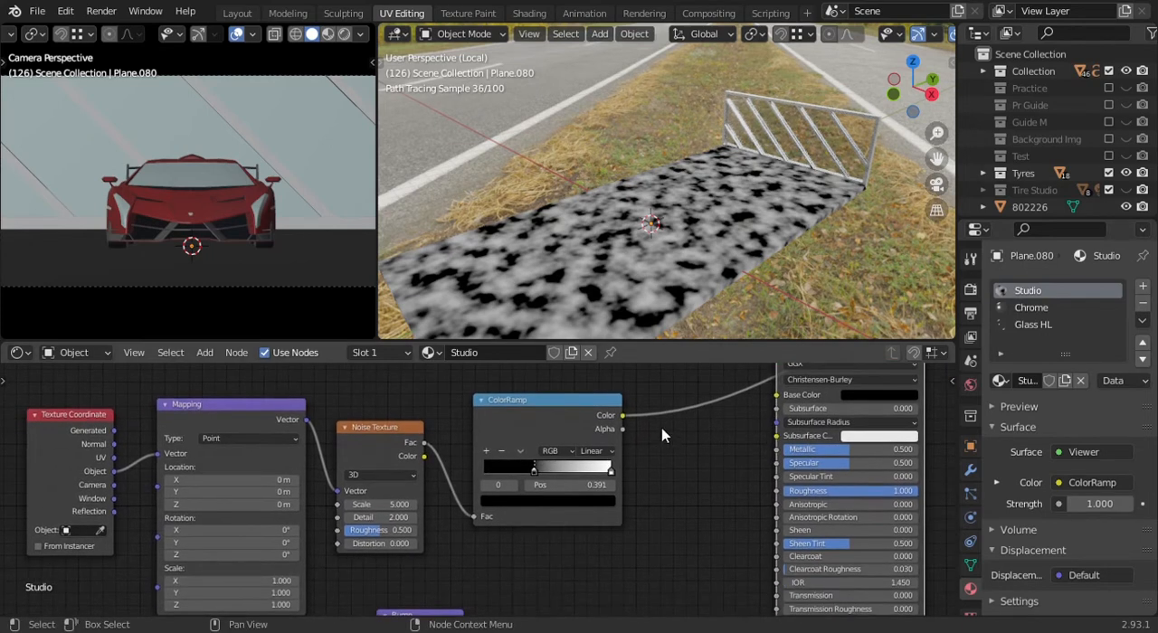
drag(629, 425, 776, 490)
middle_drag(818, 429, 728, 500)
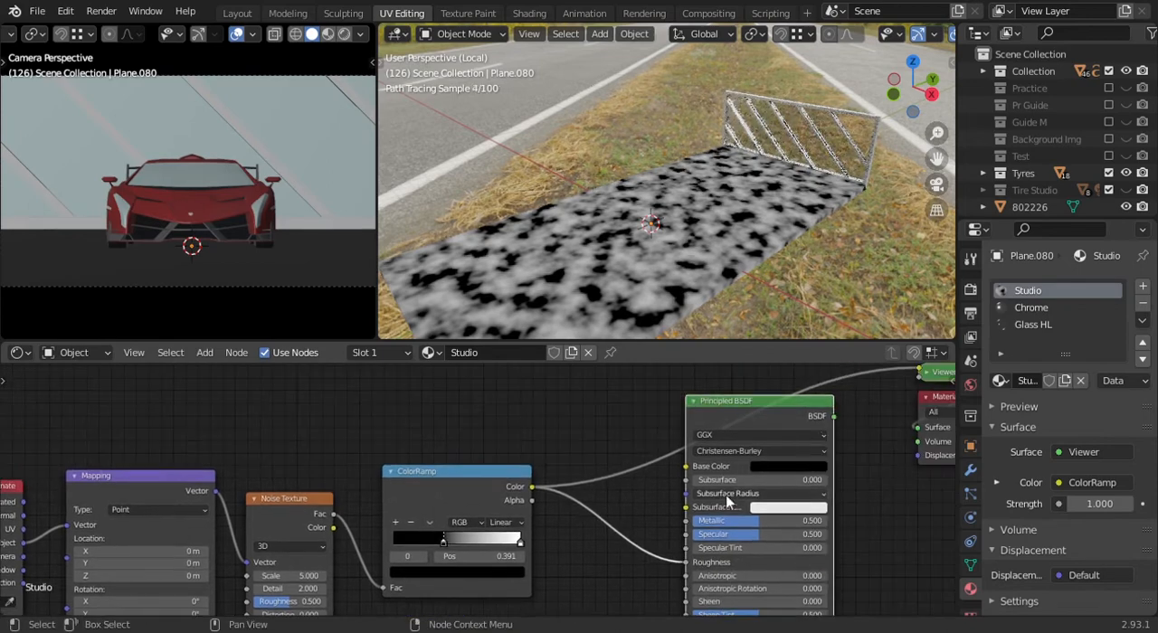
ctrl+shift+click(807, 407)
scroll(728, 270, up, 2)
scroll(727, 269, down, 3)
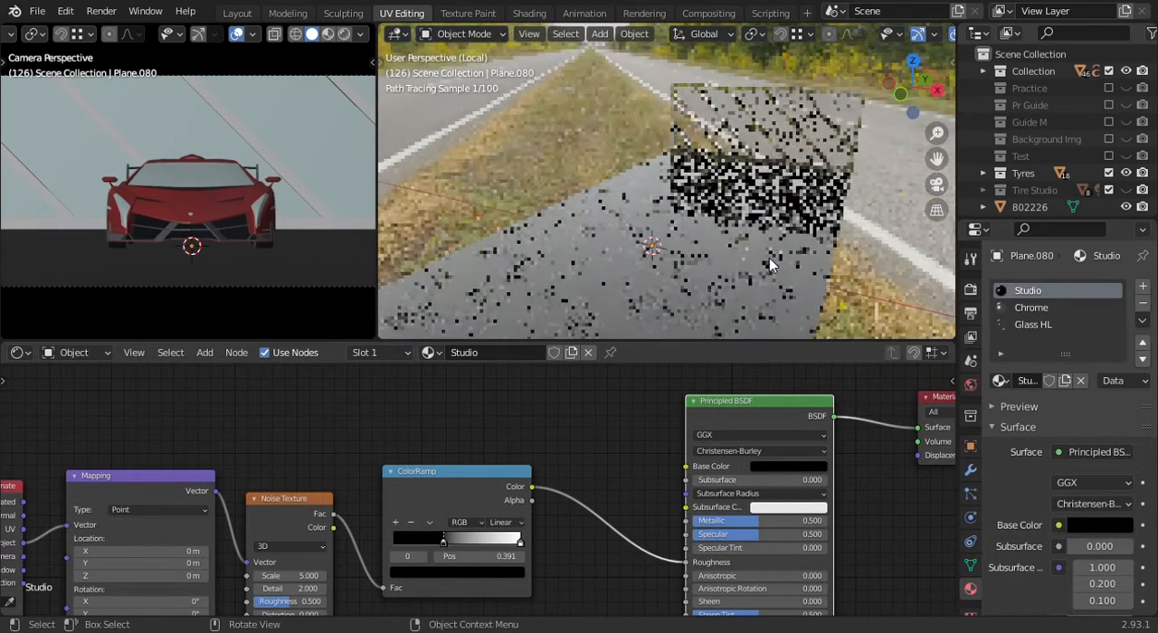
- Compare the ColorRamp pattern with the Principled BSDF's reflections by alternating the node preview on the floor
ctrl+shift+click(504, 490)
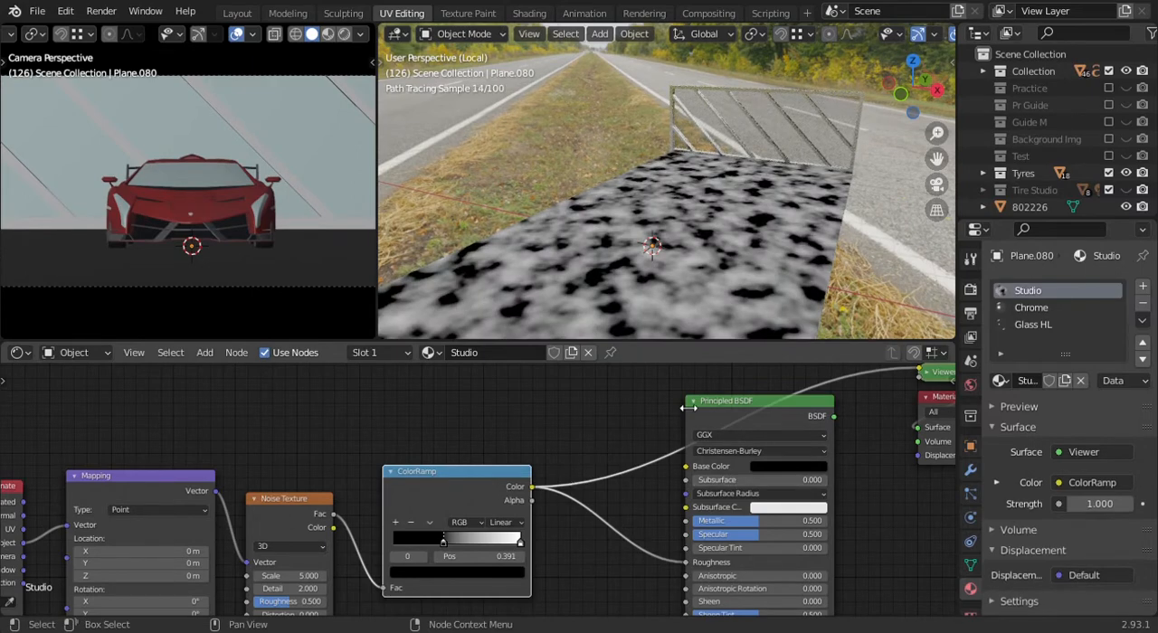
ctrl+shift+click(729, 406)
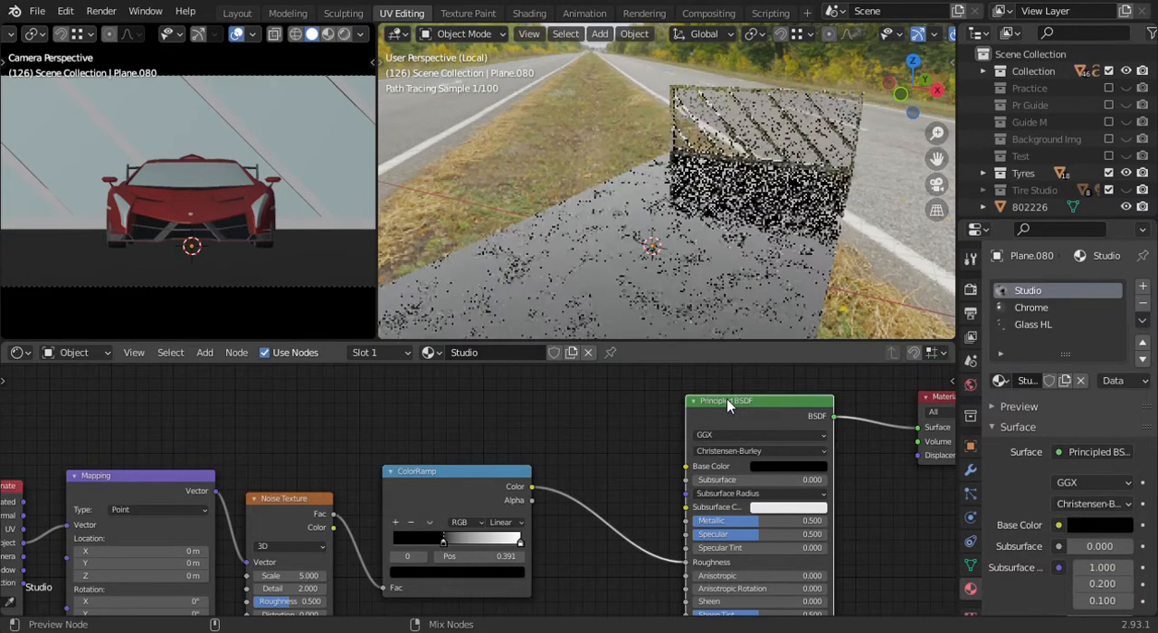
ctrl+shift+click(519, 473)
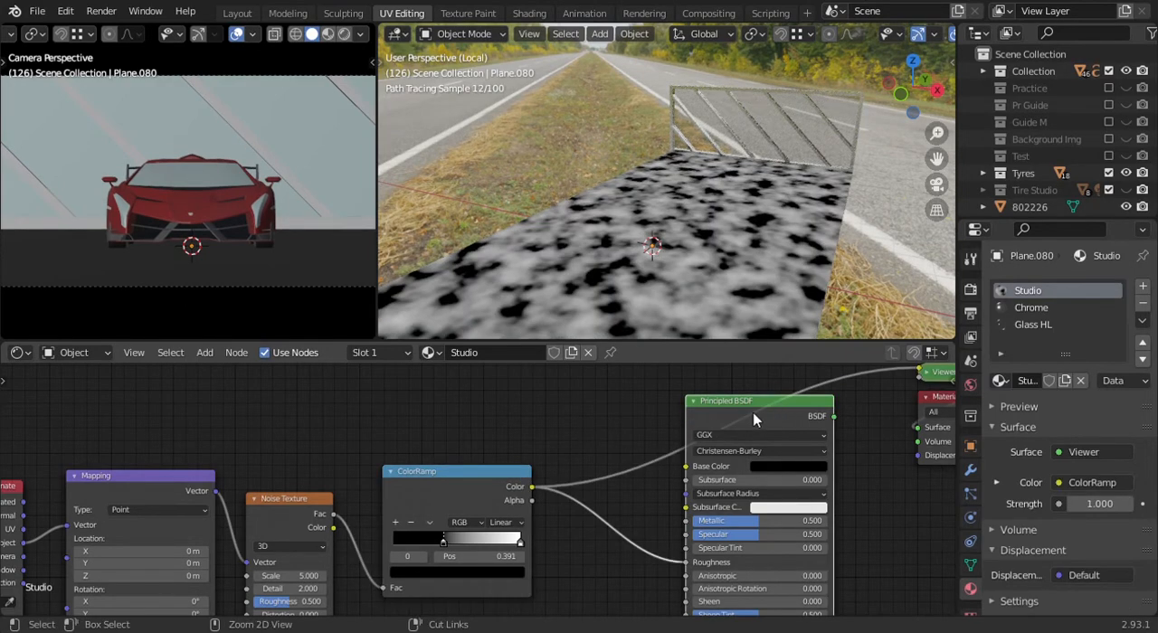
ctrl+shift+click(700, 420)
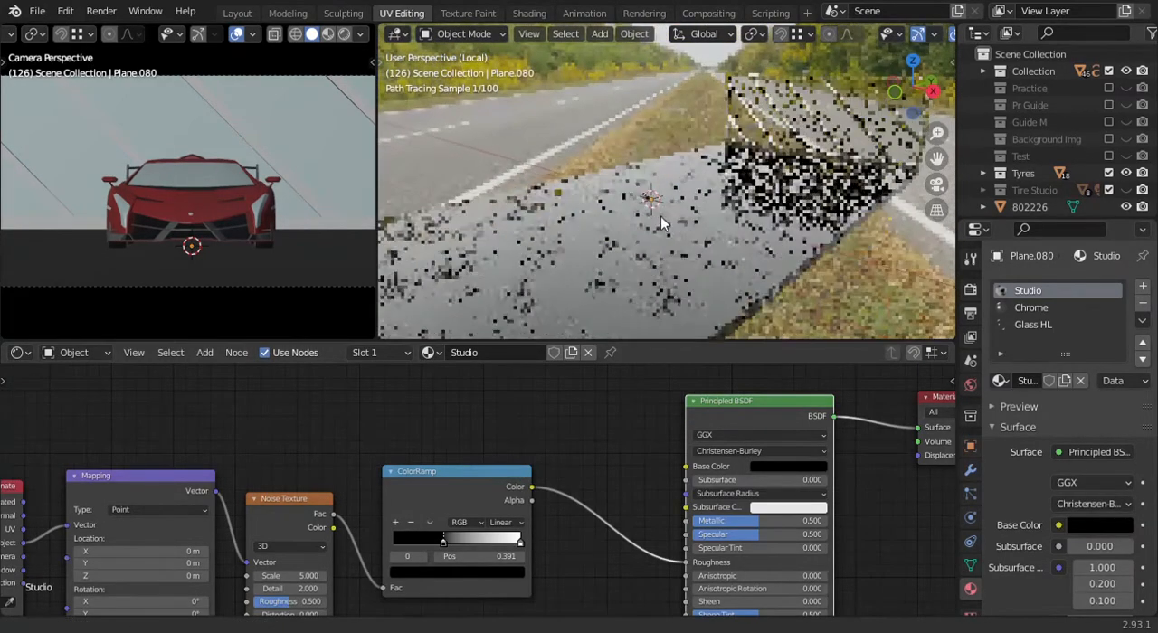
scroll(507, 488, up, 3)
drag(482, 485, 440, 484)
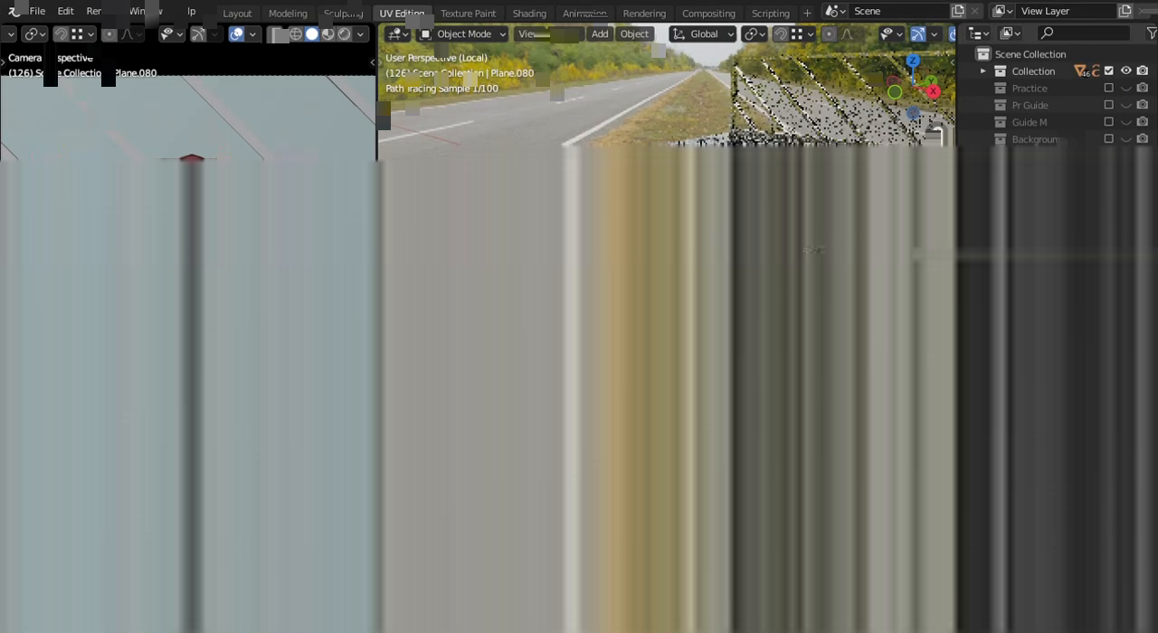